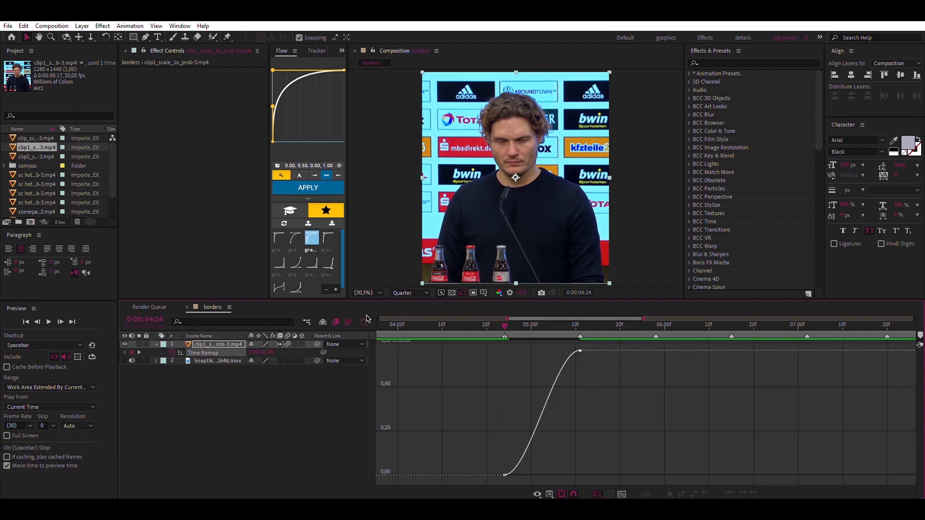
# Reshape the first clip's Time Remap curve with steep start and end handles and a slower middle, preview it, and close the graph view
pyautogui.moveTo(491, 451); pyautogui.dragTo(504, 389)
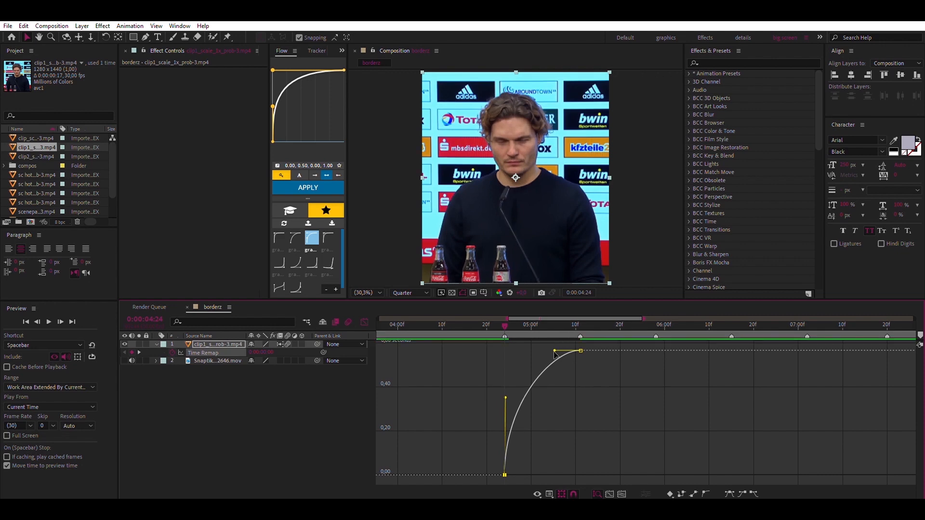
pyautogui.moveTo(555, 355); pyautogui.dragTo(548, 413)
pyautogui.click(468, 326)
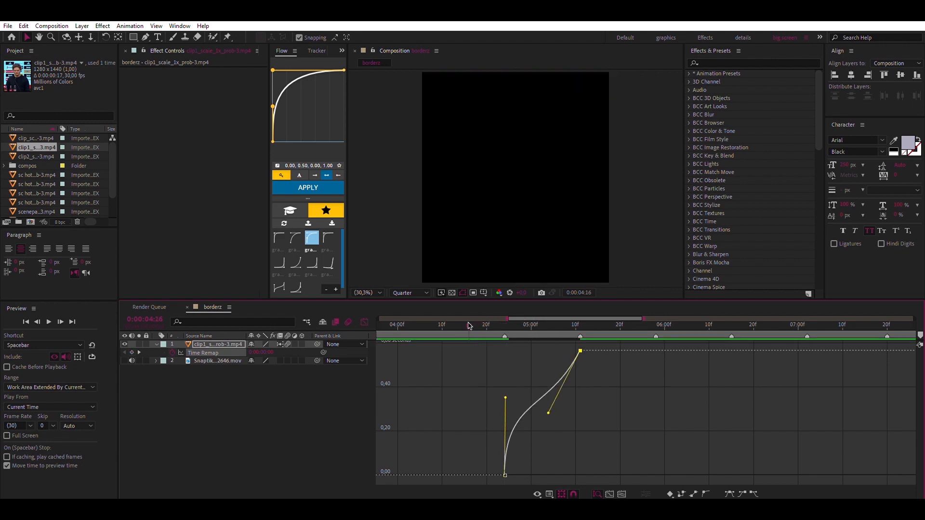
pyautogui.press('space')
pyautogui.press('space')
pyautogui.click(365, 321)
# Add an adjustment layer above the first clip and trim it to the clip's span, from 0:00:04:24 to 0:00:05:11
pyautogui.click(504, 322)
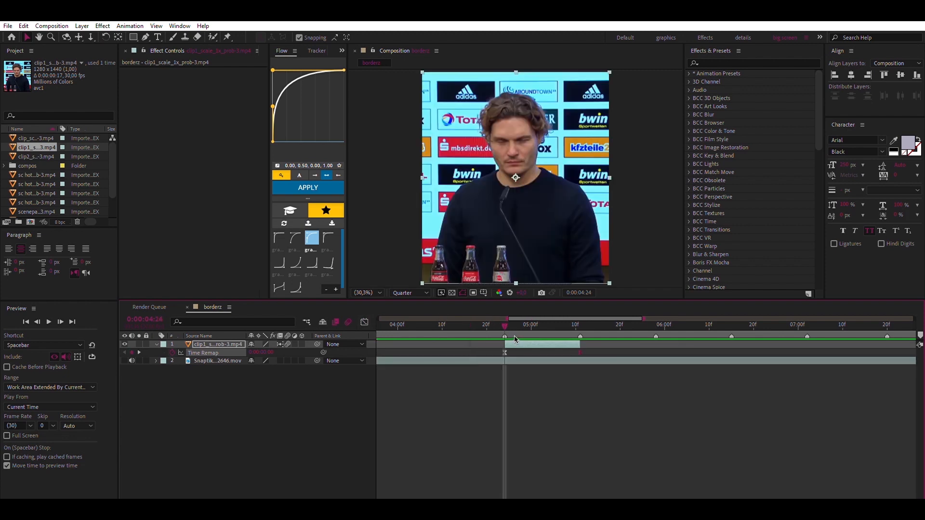
pyautogui.hotkey('ctrl', 'alt', 'y')
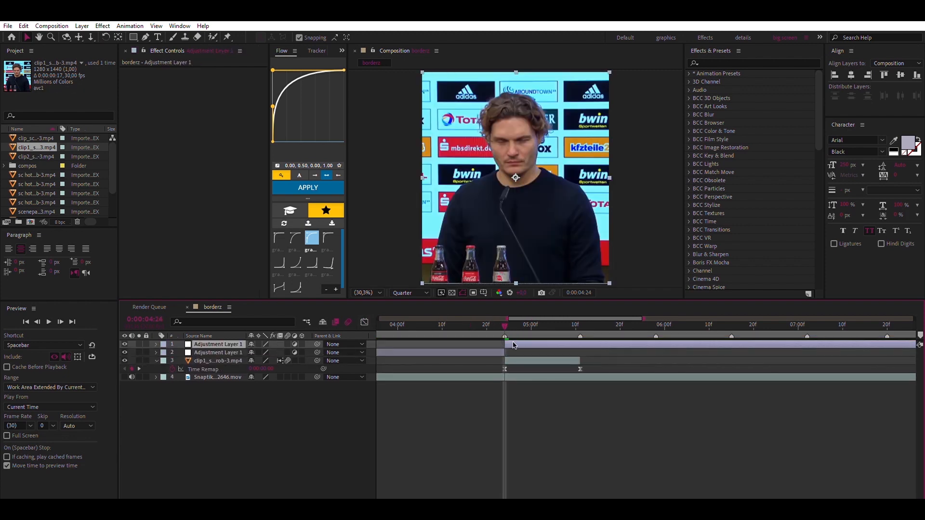
pyautogui.hotkey('ctrl', 'shift', 'd')
pyautogui.press('Delete')
pyautogui.click(580, 325)
pyautogui.click(585, 344)
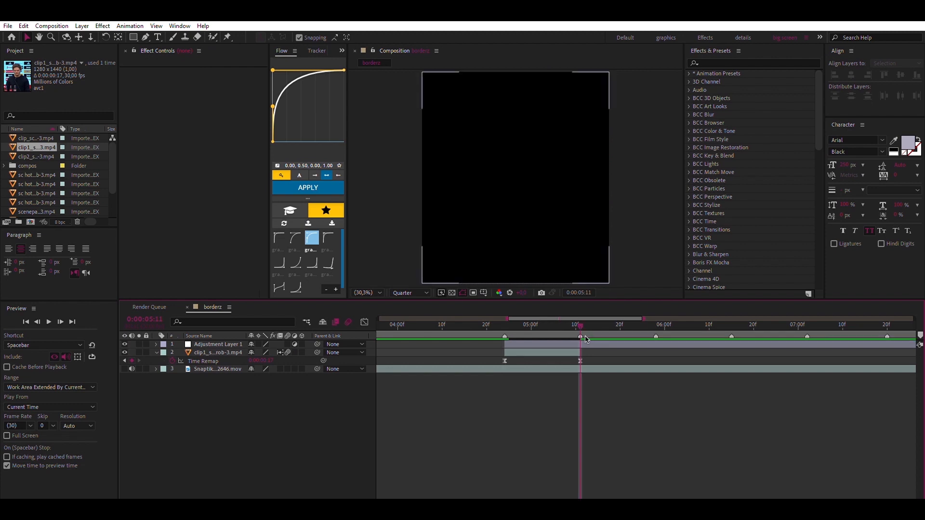
pyautogui.hotkey('ctrl', 'shift', 'd')
pyautogui.press('Delete')
# Apply the Sharpen effect to the adjustment layer with an amount of 50 and set the composition preview resolution to Full
pyautogui.click(544, 325)
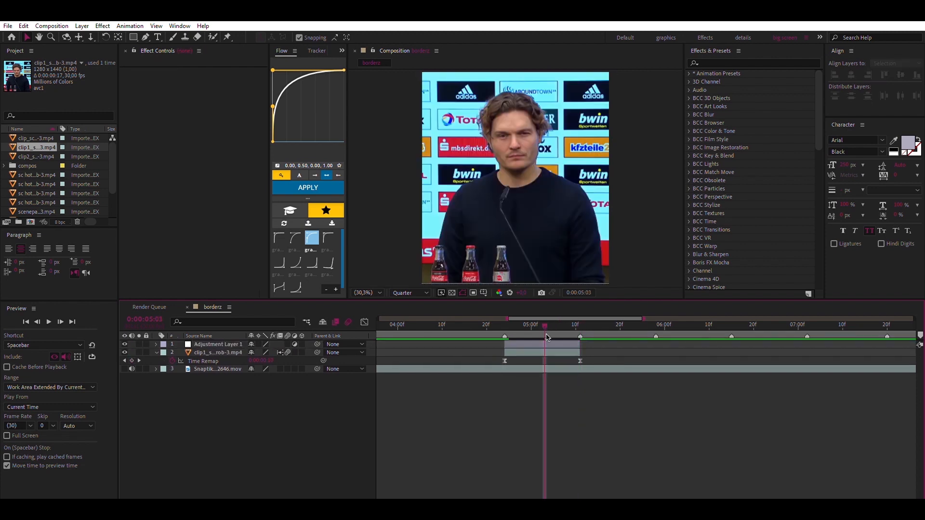
pyautogui.click(547, 344)
pyautogui.click(723, 59)
pyautogui.write('sharpen')
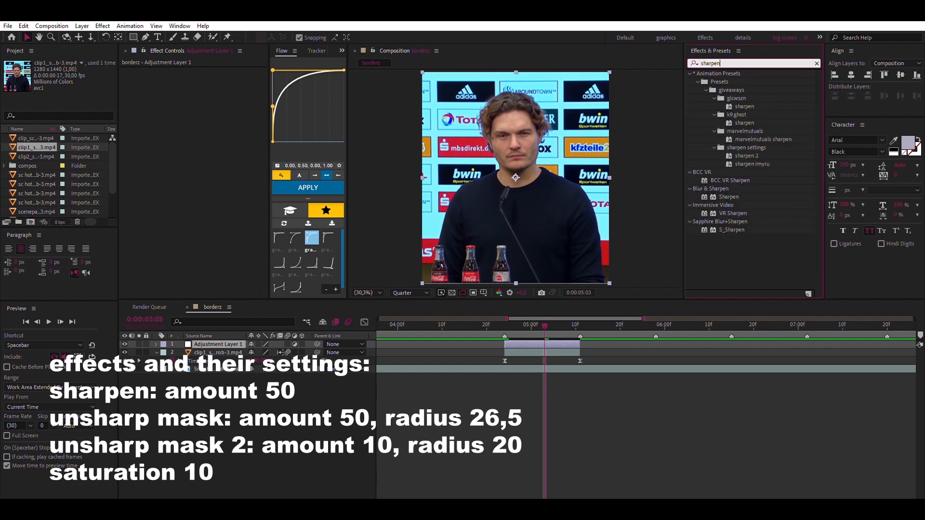
pyautogui.doubleClick(731, 196)
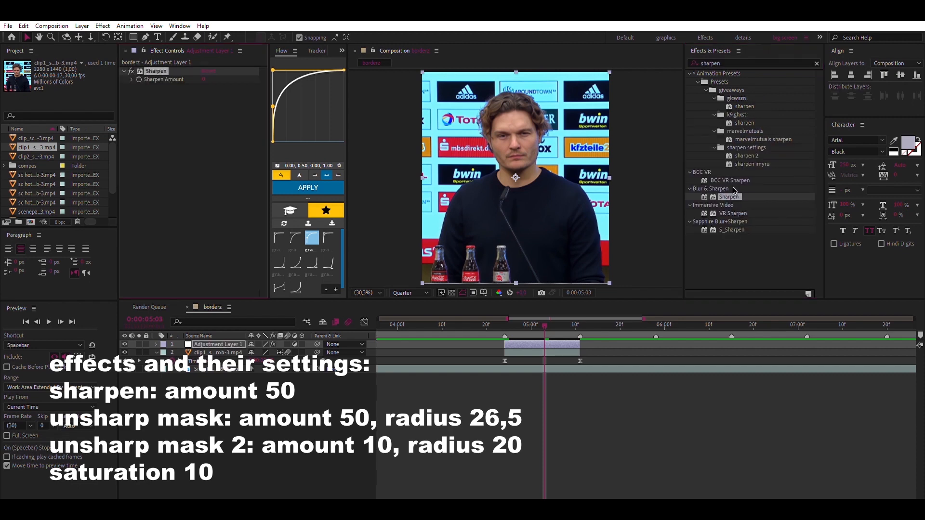
pyautogui.click(205, 78)
pyautogui.write('50')
pyautogui.press('Return')
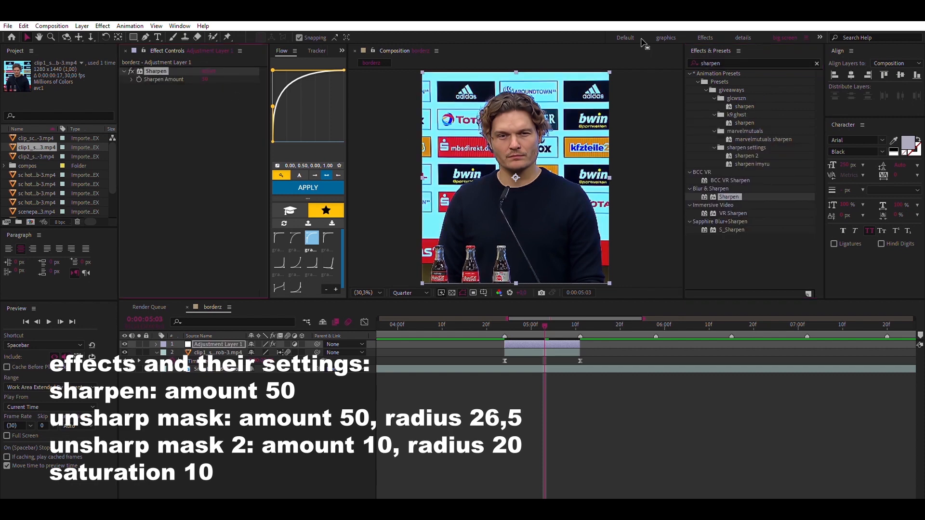
pyautogui.click(419, 292)
pyautogui.click(421, 307)
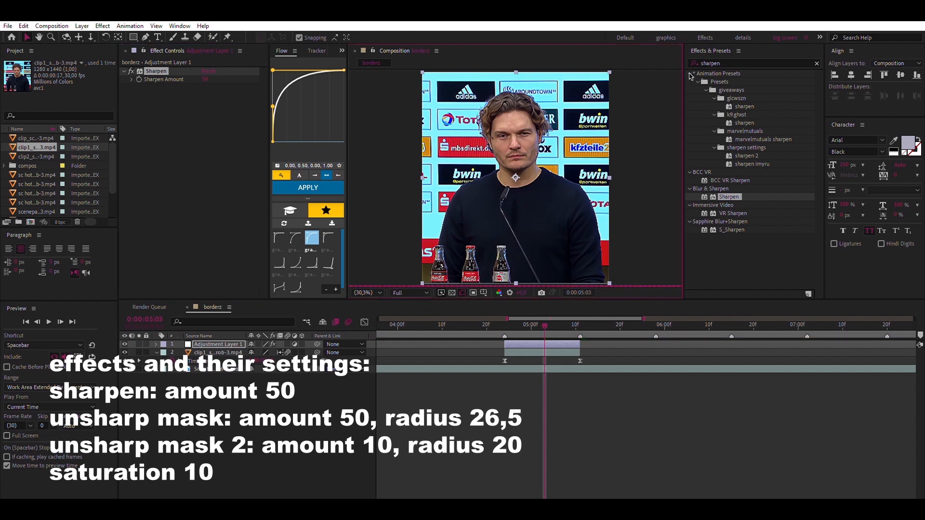
# Apply Unsharp Mask to the adjustment layer, duplicate it, and set the first copy's radius to 26,5 with its amount kept at 50
pyautogui.click(712, 60)
pyautogui.write('unshar')
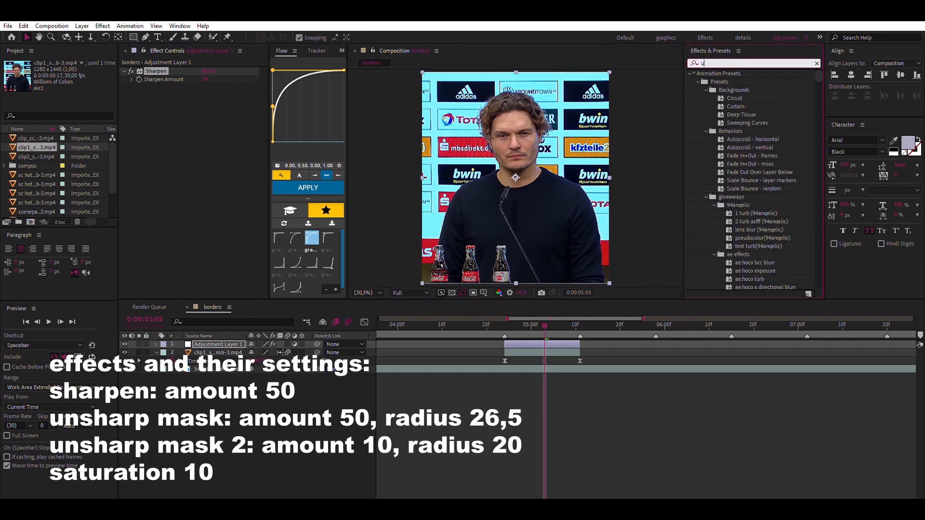
pyautogui.doubleClick(736, 95)
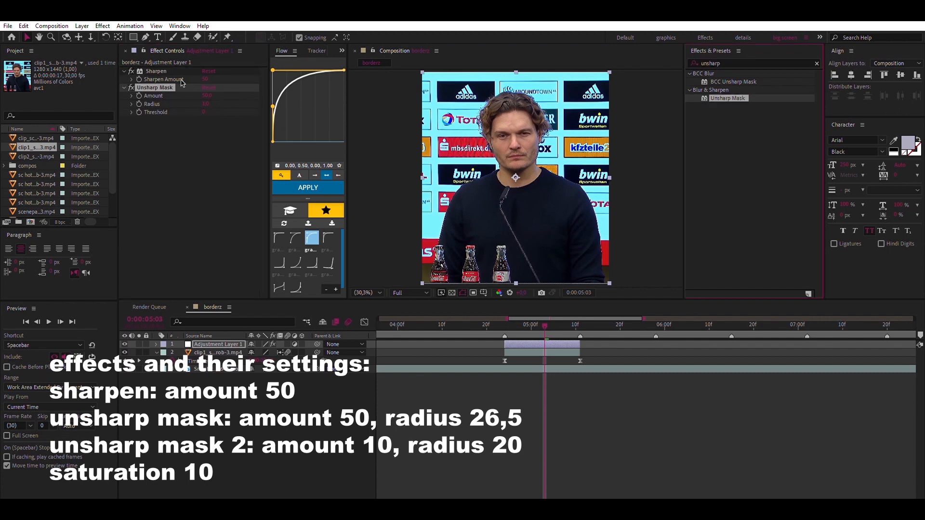
pyautogui.hotkey('ctrl', 'd')
pyautogui.click(209, 95)
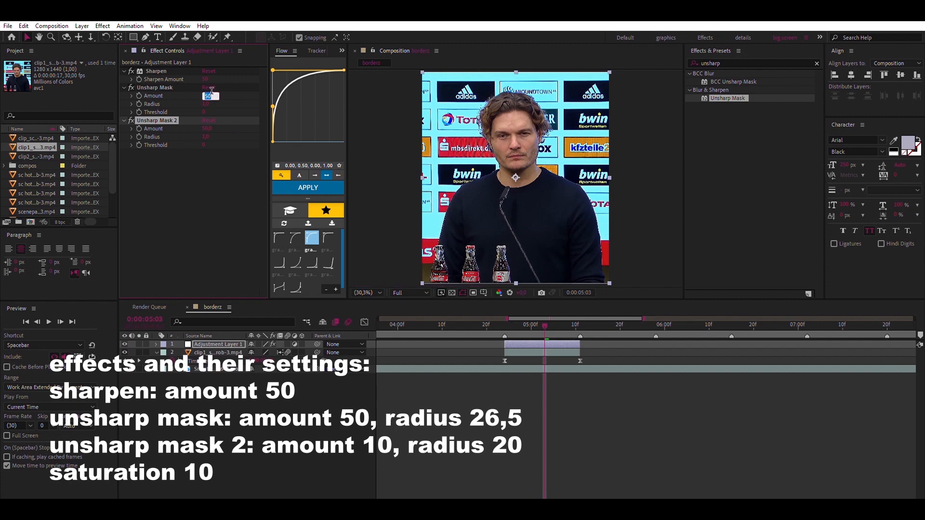
pyautogui.click(207, 101)
pyautogui.write('26,5')
pyautogui.press('Return')
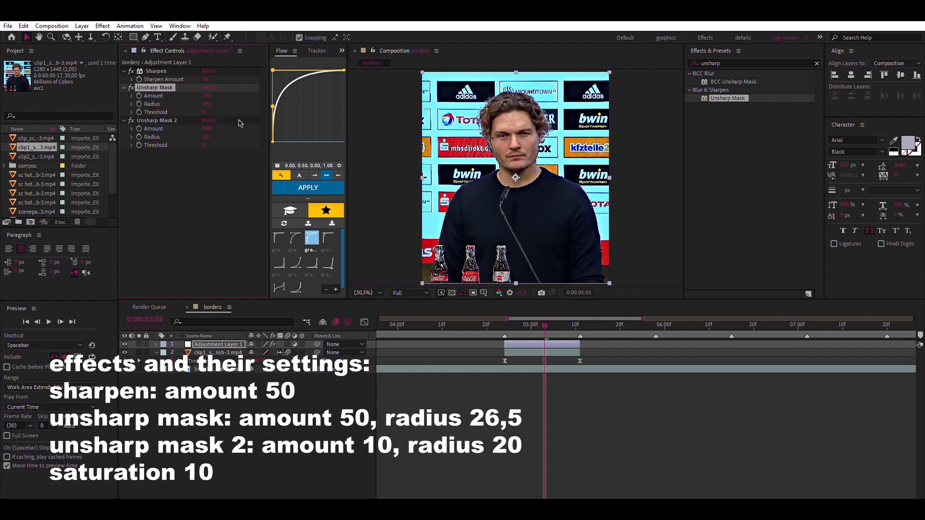
# Set Unsharp Mask 2 to an amount of 10 and a radius of 20
pyautogui.click(207, 127)
pyautogui.write('10')
pyautogui.press('Tab')
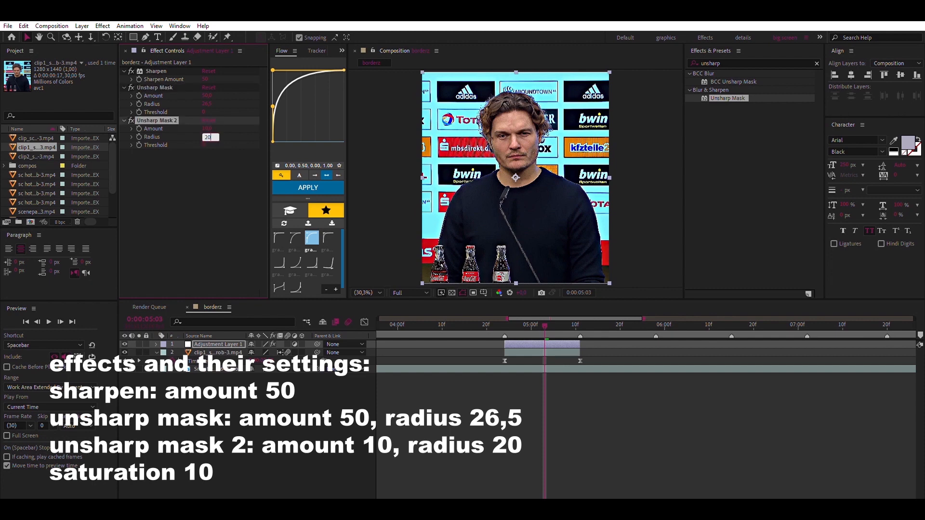
pyautogui.write('20')
pyautogui.press('Return')
# Apply the Hue/Saturation effect to the adjustment layer and set its Master Saturation to 10
pyautogui.click(732, 57)
pyautogui.write('satuartion')
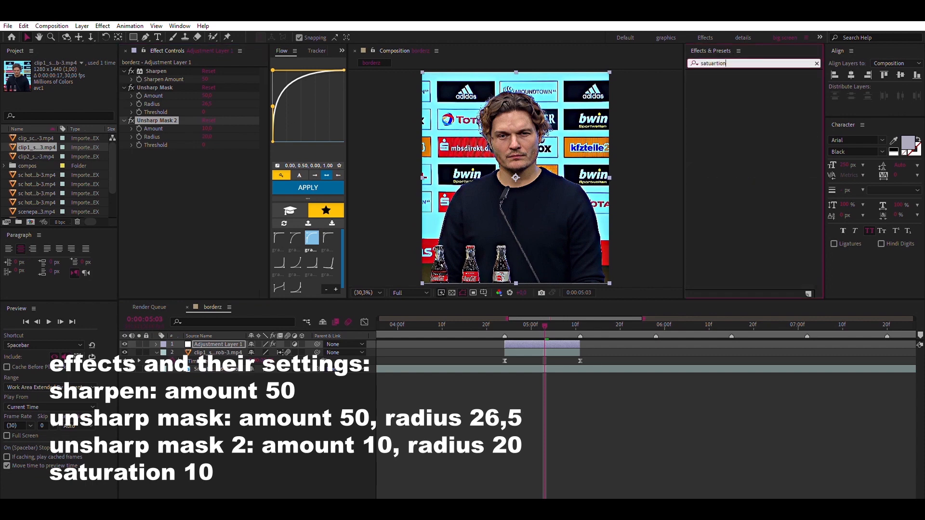
pyautogui.press('BackSpace')
pyautogui.press('BackSpace')
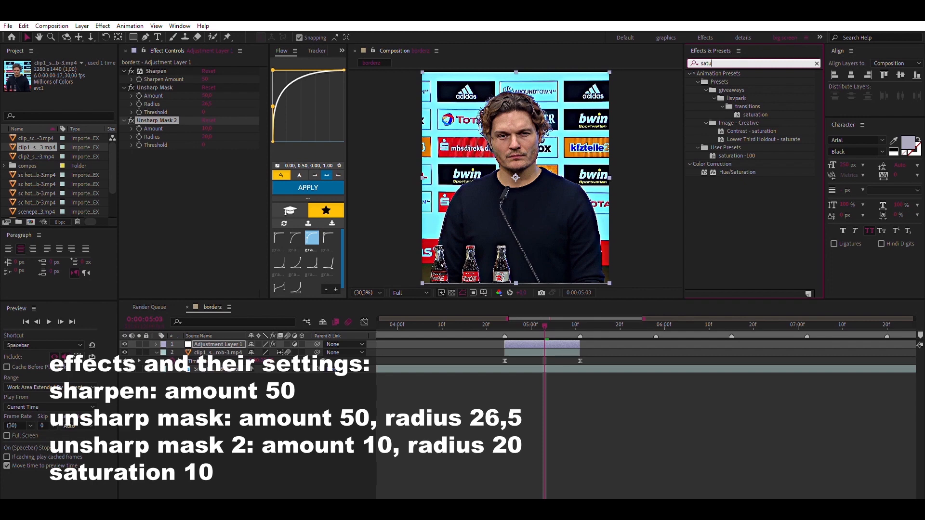
pyautogui.write('ration')
pyautogui.moveTo(737, 163); pyautogui.dragTo(193, 174)
pyautogui.click(207, 226)
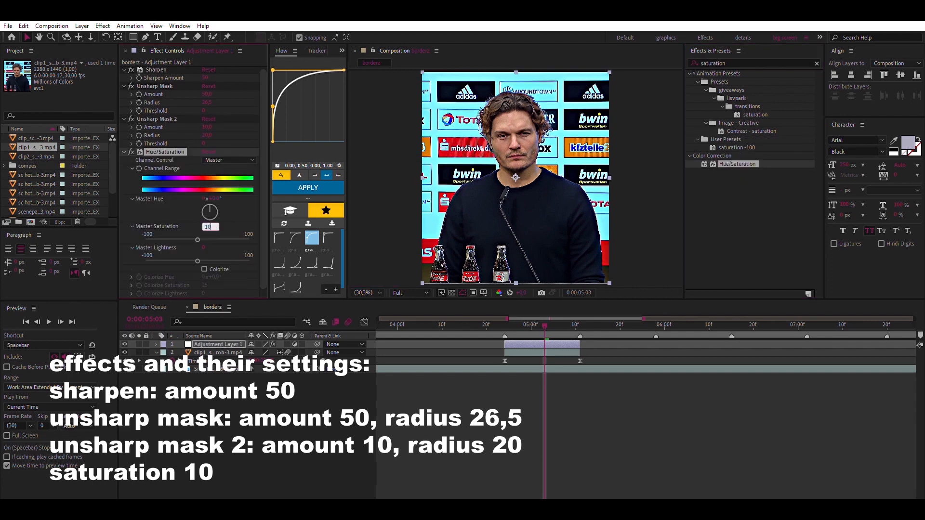
pyautogui.write('10')
pyautogui.press('Return')
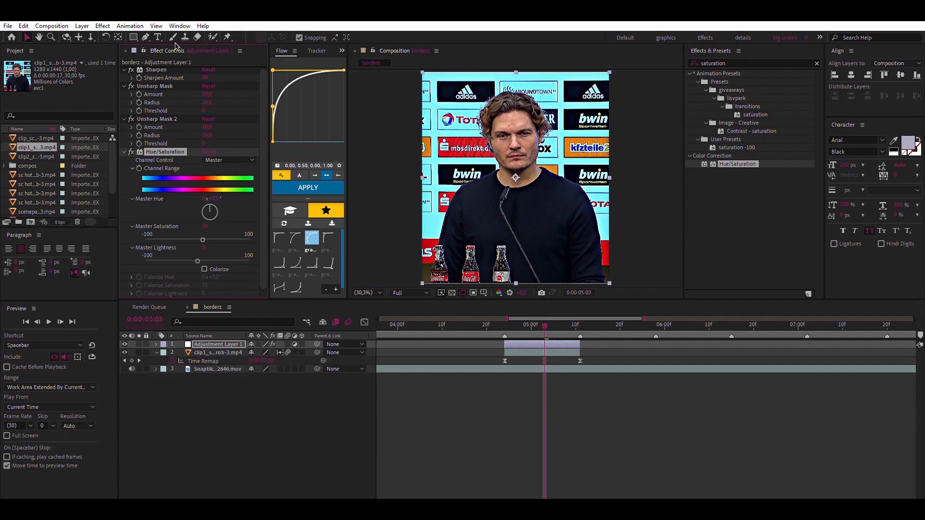
# Collapse all effect settings of the adjustment layer and the first clip's layer properties
pyautogui.hotkey('ctrl', 'a')
pyautogui.click(124, 86)
pyautogui.click(165, 158)
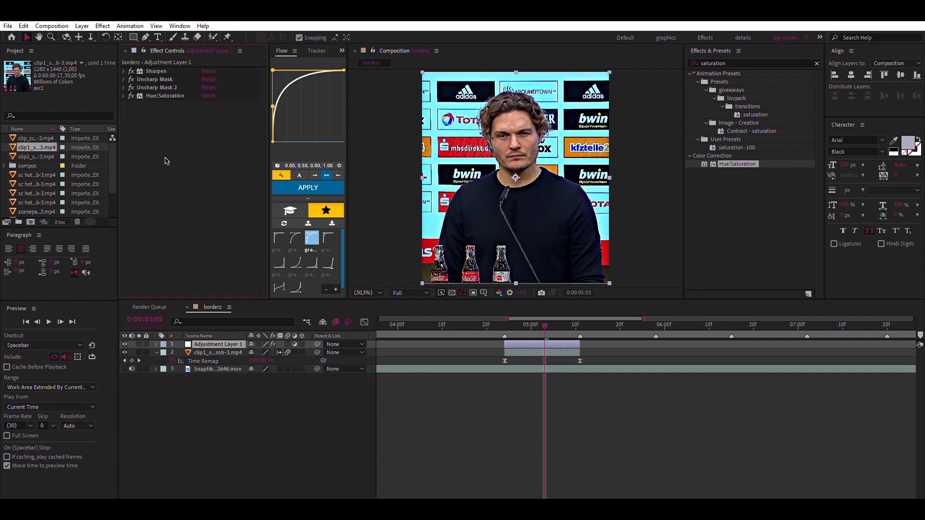
pyautogui.click(157, 352)
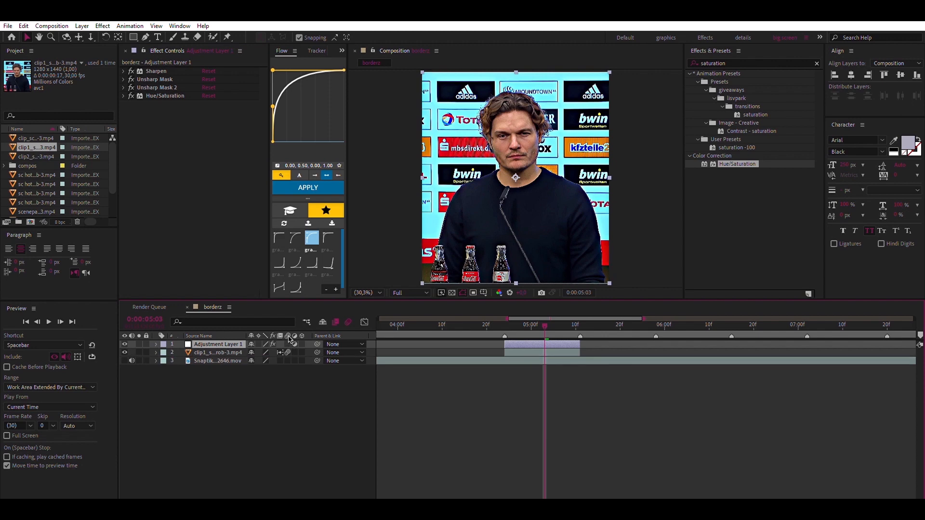
# File the used clip1 footage in the project's scenes folder and place the clip2 footage in the timeline at 0:00:05:11
pyautogui.moveTo(34, 146); pyautogui.dragTo(36, 190)
pyautogui.scroll(4, 43, 189)
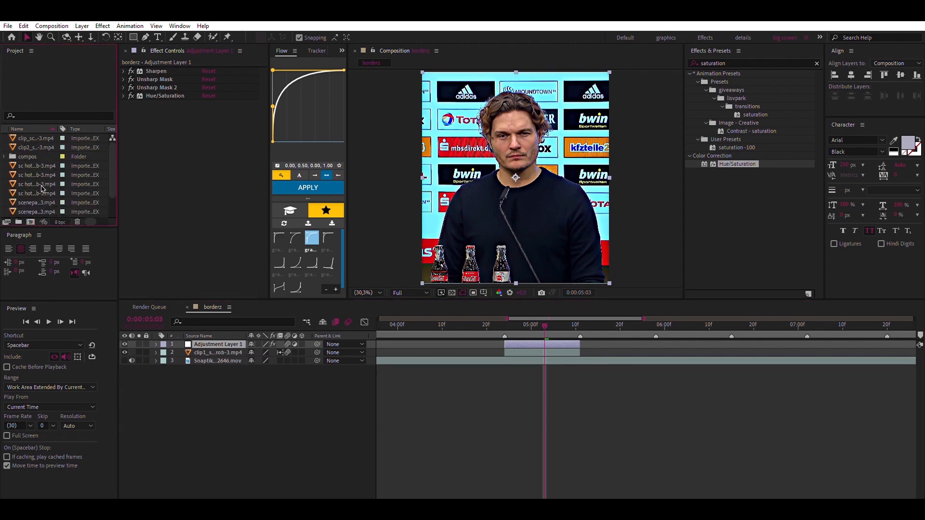
pyautogui.click(39, 144)
pyautogui.moveTo(36, 147); pyautogui.dragTo(580, 340)
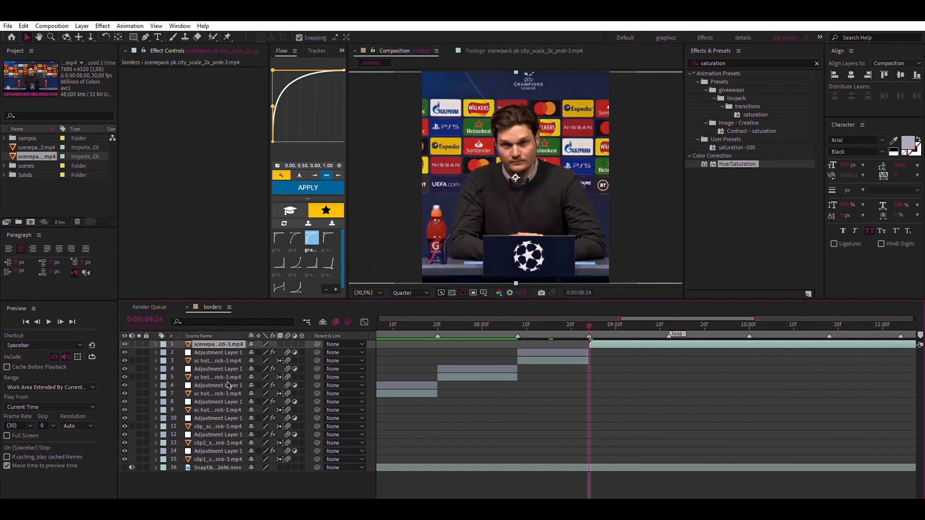
# Play back the assembled clips from 0:00:04:15 to check the sequence
pyautogui.press('space')
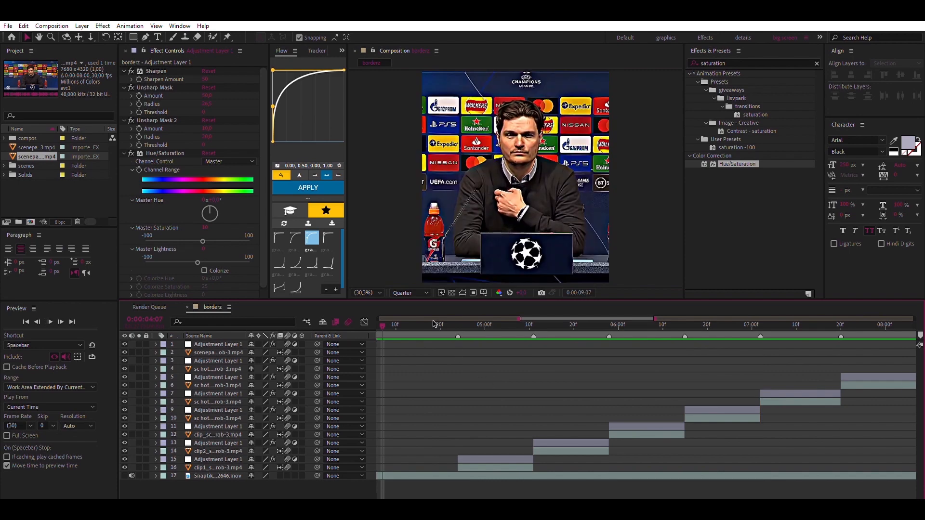
pyautogui.click(418, 322)
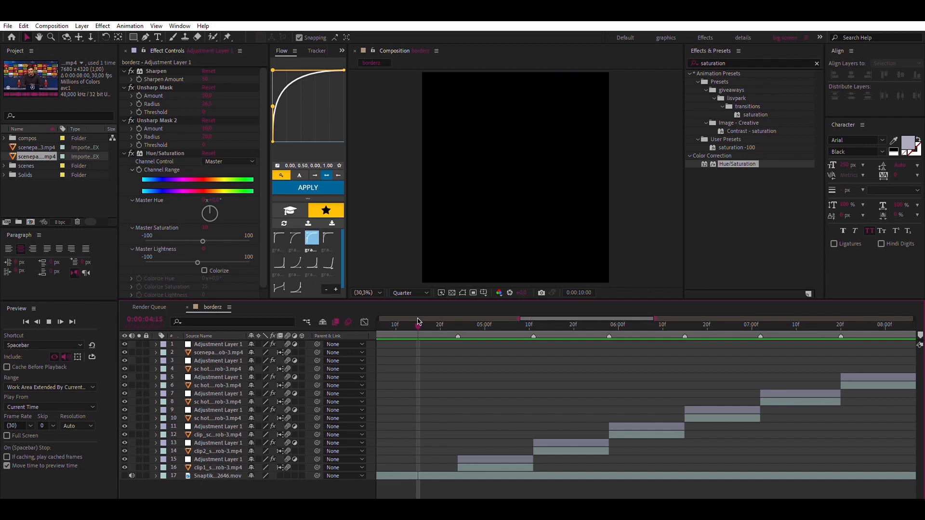
pyautogui.press('space')
# Pre-compose the first clip with its adjustment layer, and the second clip with its own adjustment layer, as separate pre-comps
pyautogui.click(475, 326)
pyautogui.click(470, 462)
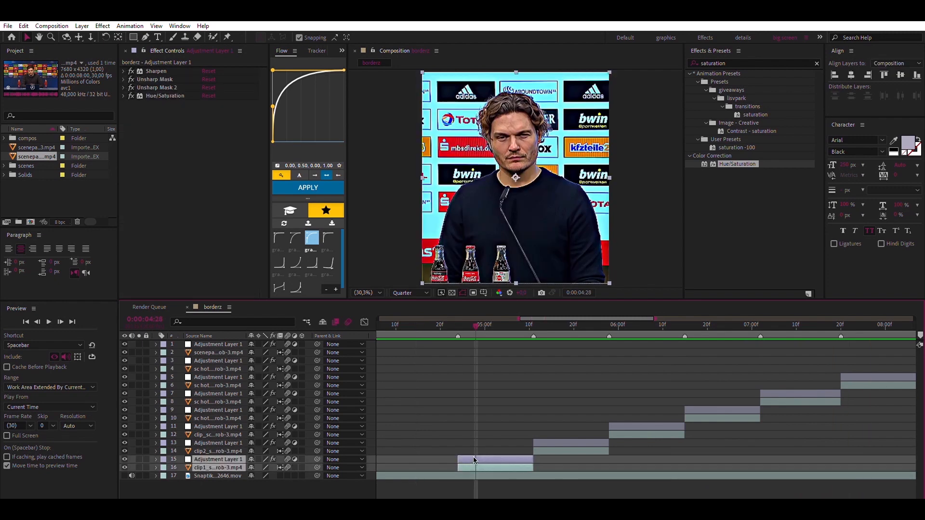
pyautogui.hotkey('ctrl', 'shift', 'c')
pyautogui.press('Return')
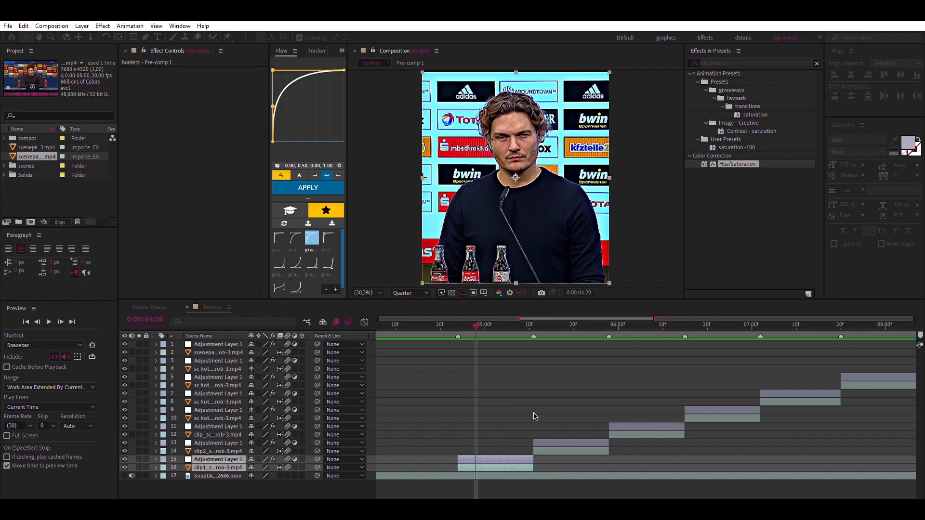
pyautogui.click(543, 443)
pyautogui.keyDown('shift'); pyautogui.click(543, 450); pyautogui.keyUp('shift')
pyautogui.hotkey('ctrl', 'shift', 'c')
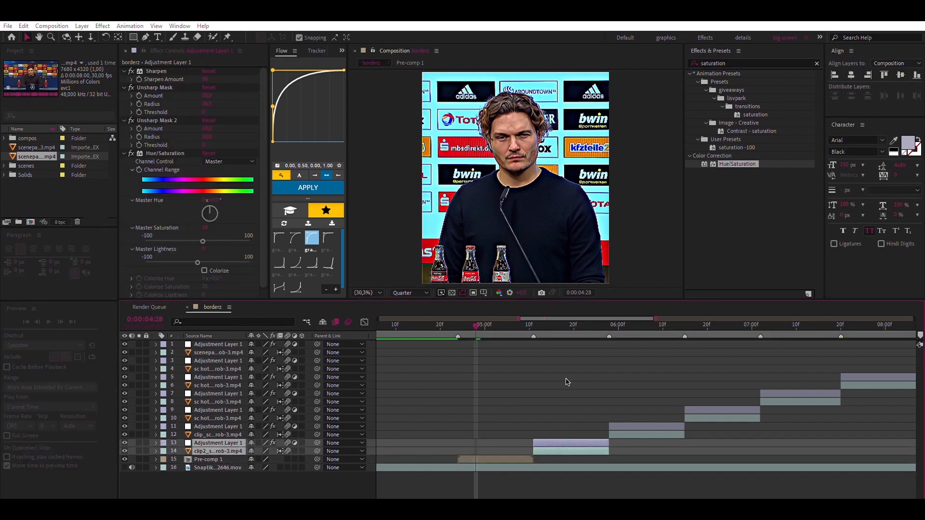
pyautogui.press('Return')
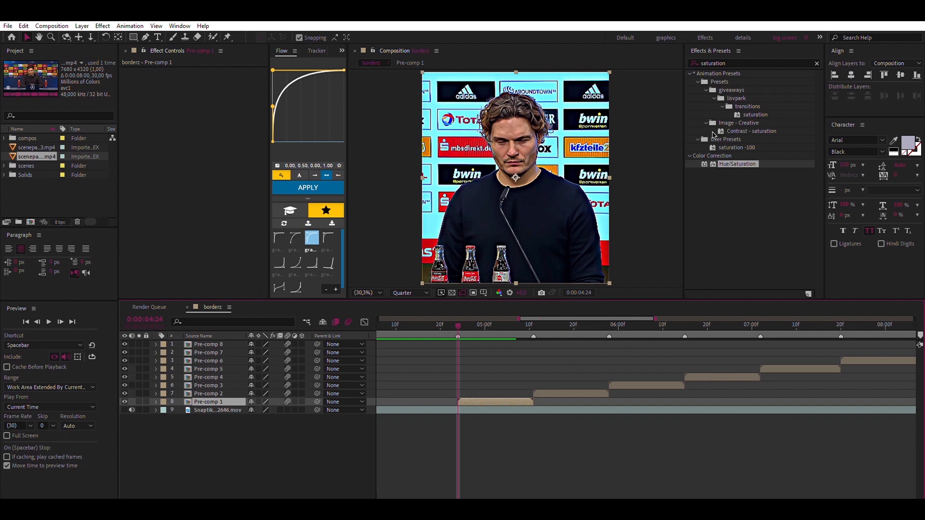
# Apply Motion Tile to Pre-comp 1 with output width and height of 200 and Mirror Edges enabled, and collapse the effect
pyautogui.click(721, 60)
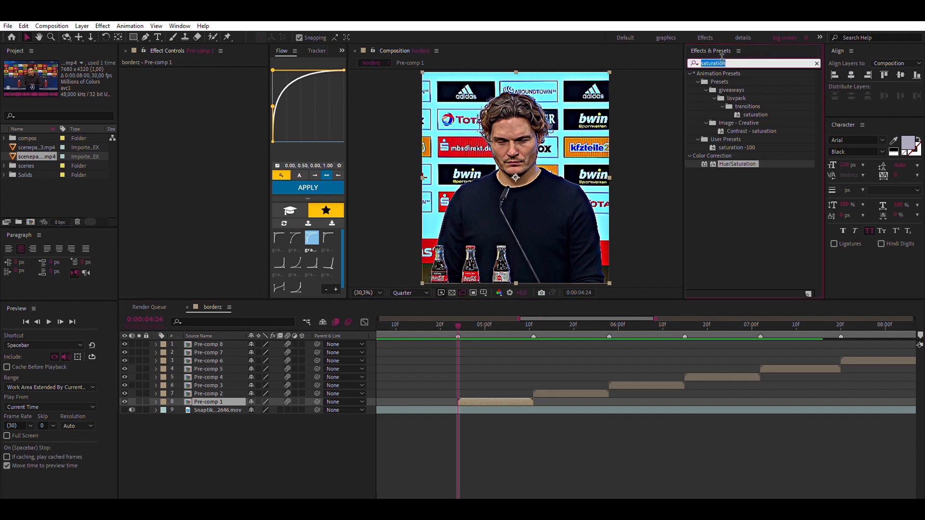
pyautogui.write('motion tile')
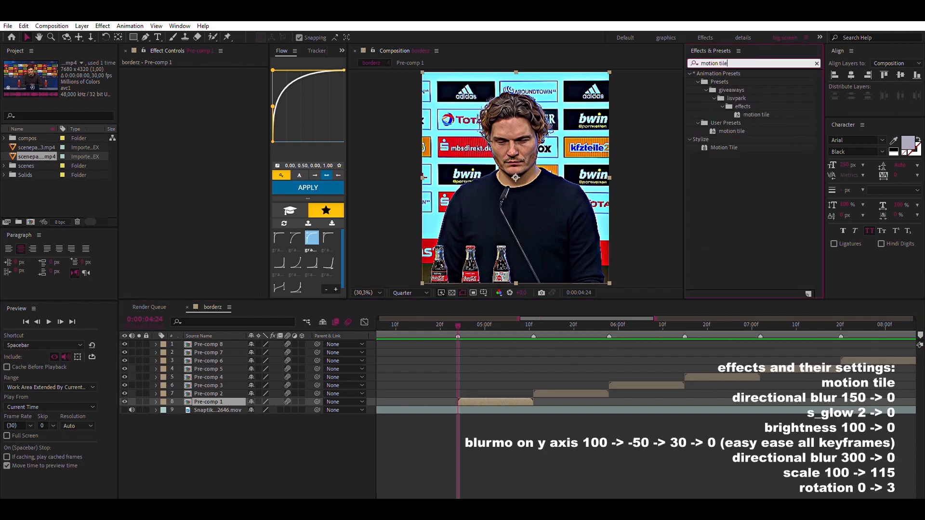
pyautogui.doubleClick(732, 146)
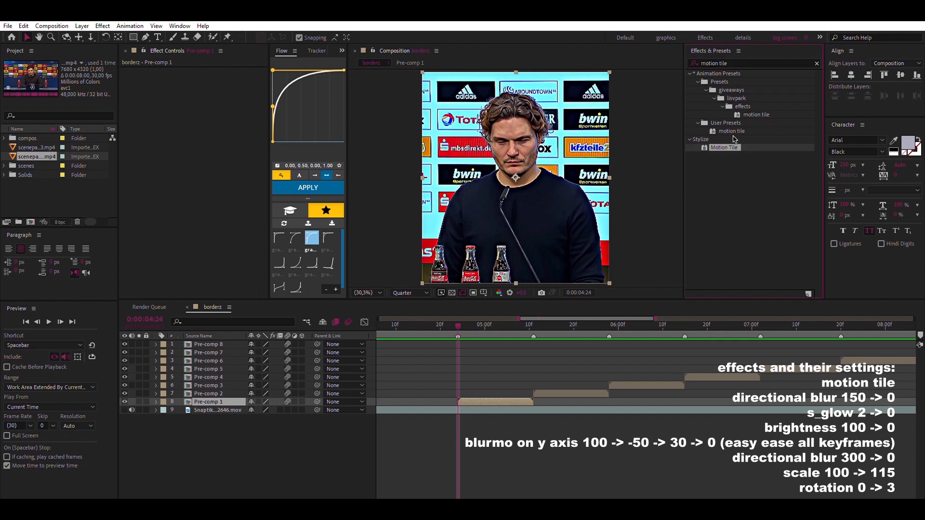
pyautogui.click(210, 104)
pyautogui.write('200')
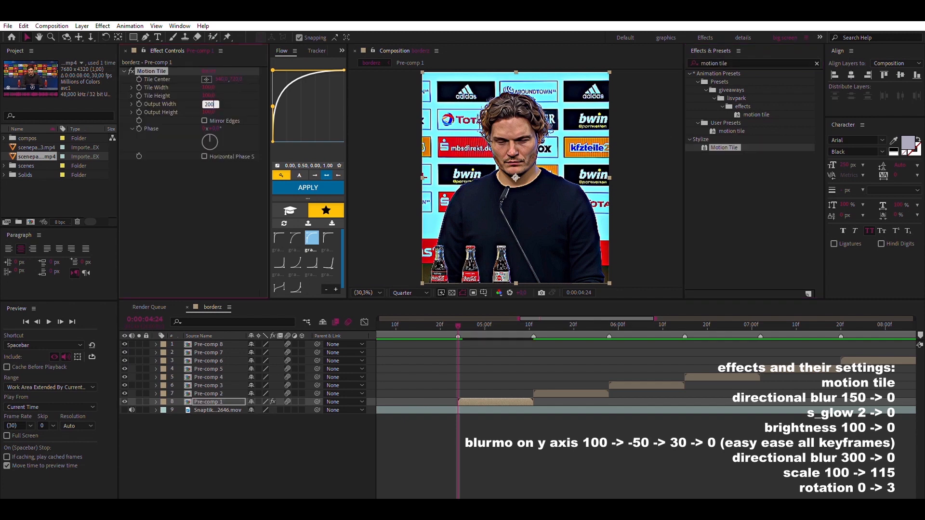
pyautogui.press('Tab')
pyautogui.write('200')
pyautogui.press('Return')
pyautogui.click(204, 121)
pyautogui.click(125, 71)
# Apply BCC Directional Blur to Pre-comp 1 and set its Angle to 0
pyautogui.click(732, 59)
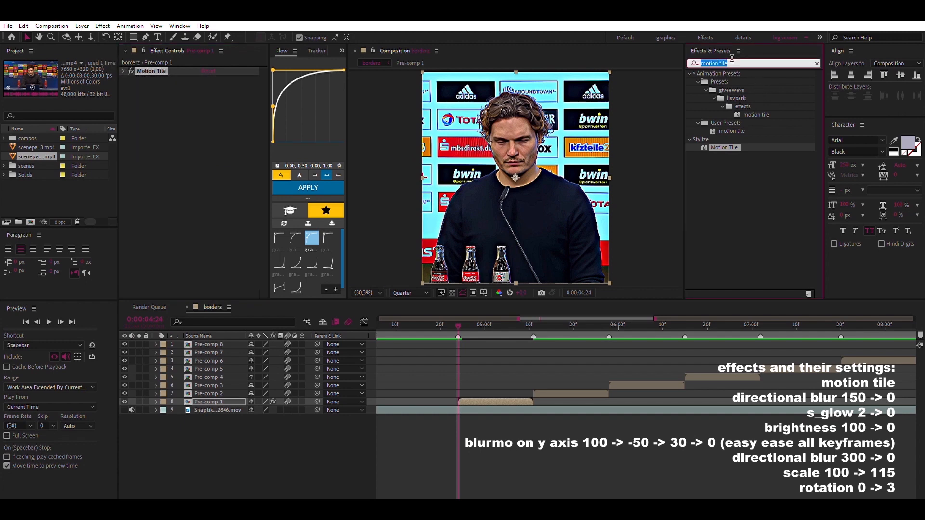
pyautogui.write('directional')
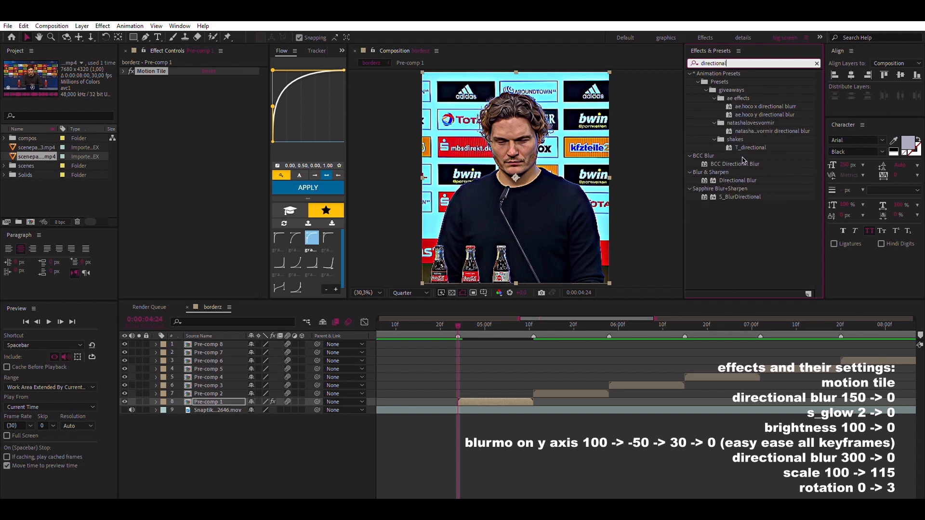
pyautogui.moveTo(742, 161); pyautogui.dragTo(193, 97)
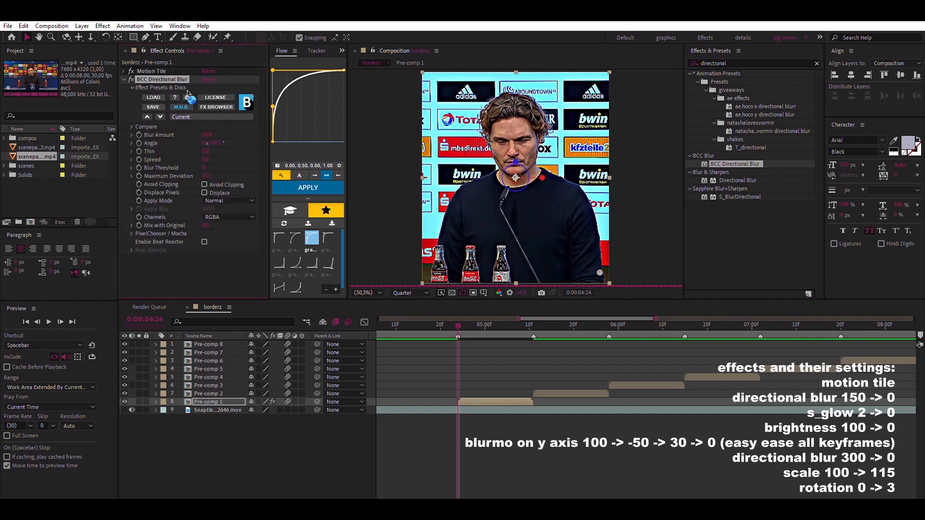
pyautogui.click(219, 141)
pyautogui.write('0')
pyautogui.press('Return')
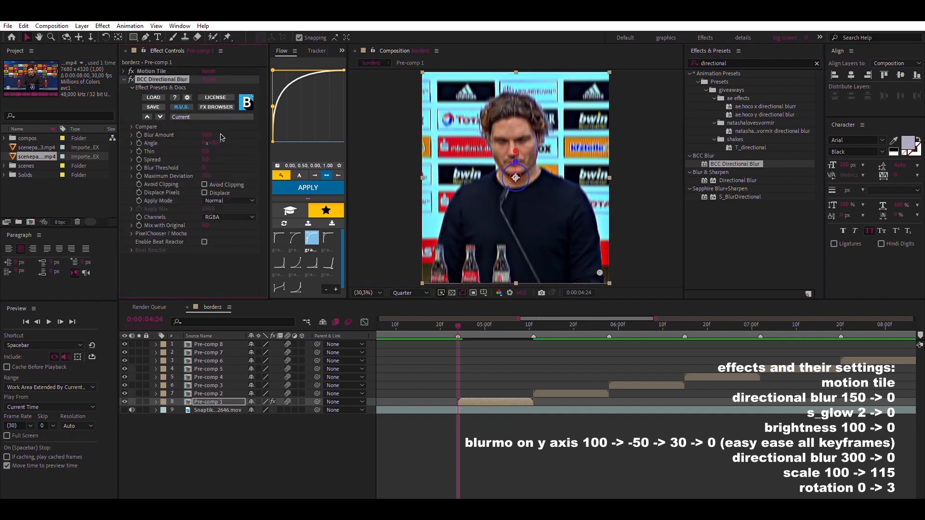
# Set the directional blur's Blur Amount to 150 with a keyframe at 0:00:04:24, and collapse the effect
pyautogui.click(215, 135)
pyautogui.write('150')
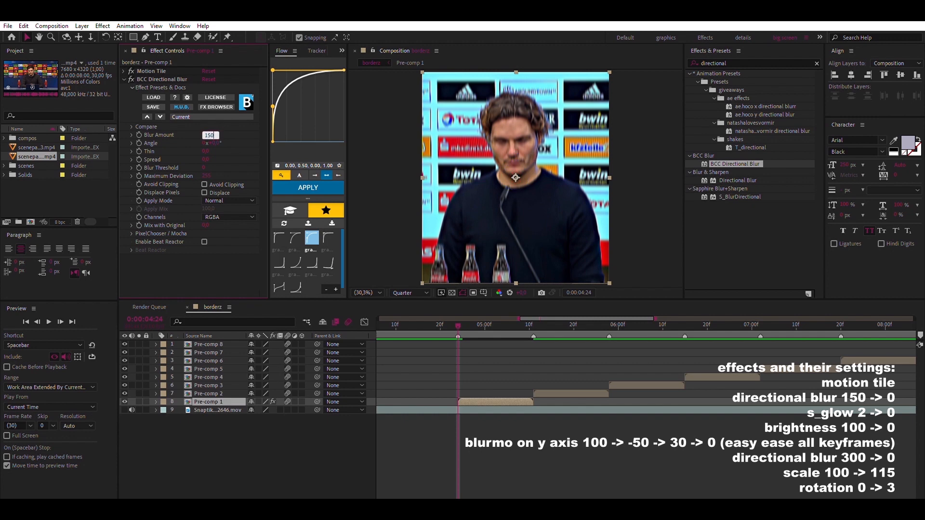
pyautogui.press('Return')
pyautogui.click(139, 135)
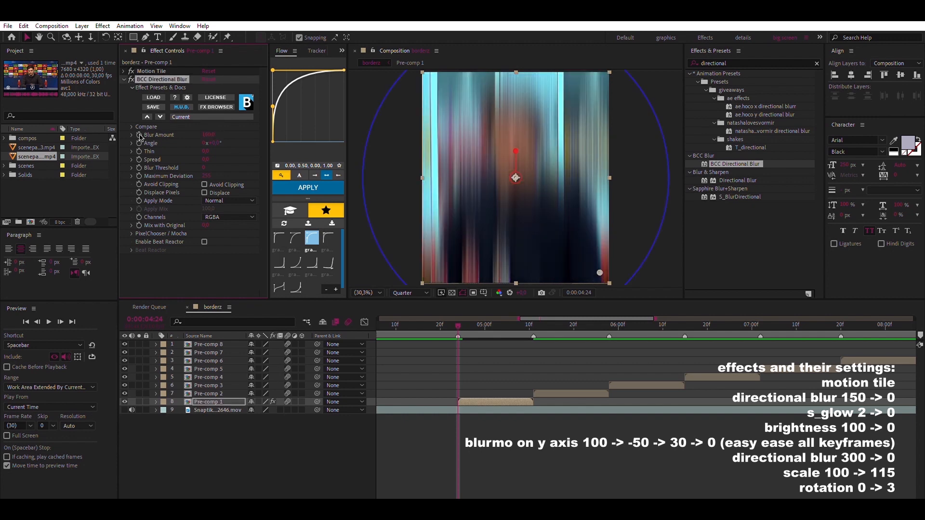
pyautogui.click(124, 79)
# Reveal Pre-comp 1's keyframed properties and keyframe the Blur Amount to 0 at 0:00:04:28
pyautogui.press('u')
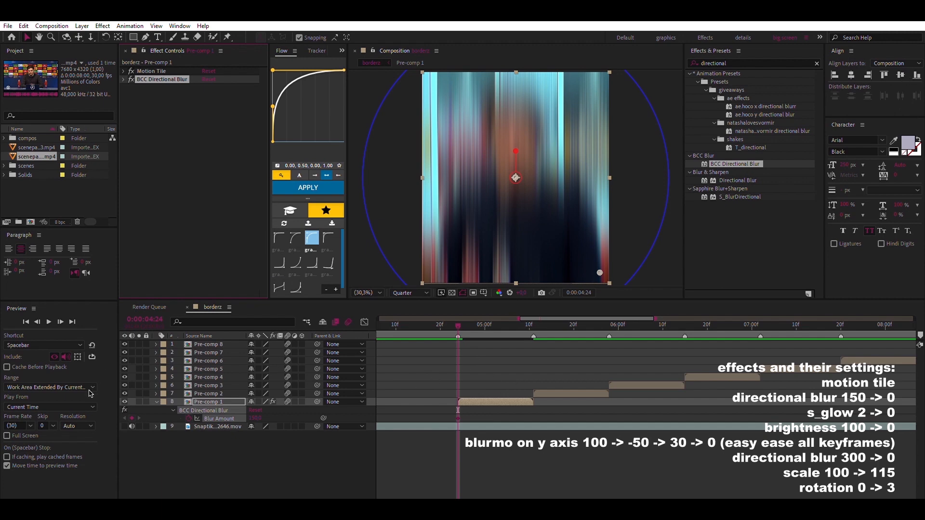
pyautogui.click(60, 321)
pyautogui.click(60, 321)
pyautogui.click(60, 321)
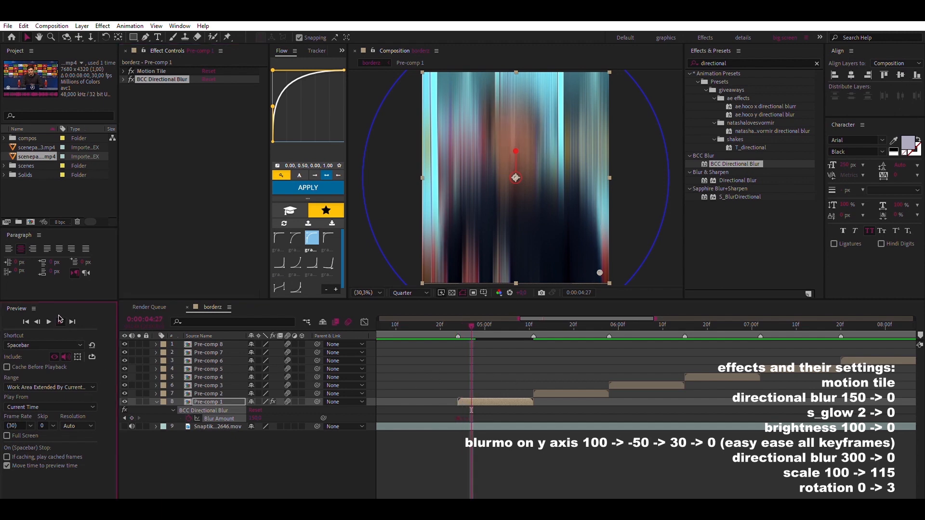
pyautogui.click(60, 321)
pyautogui.click(257, 417)
pyautogui.write('0')
pyautogui.press('Return')
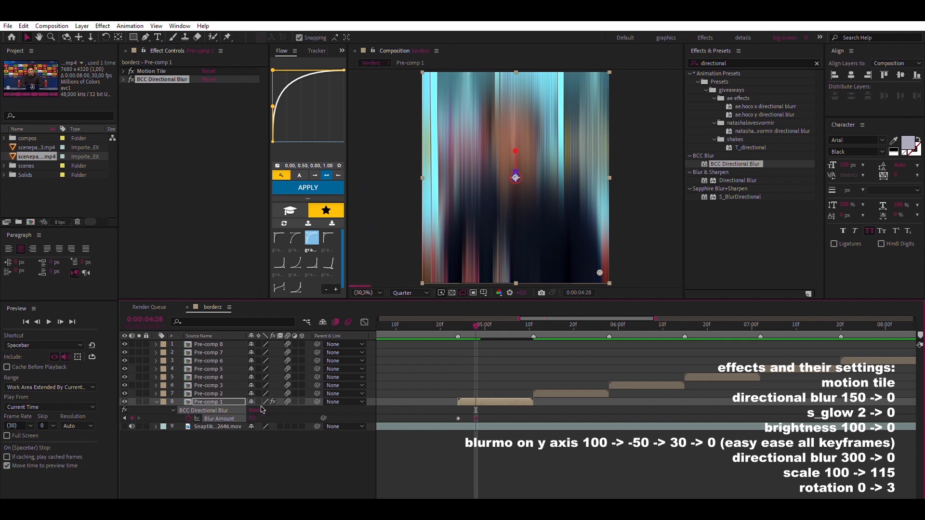
# Apply S_Glow to Pre-comp 1 with a Brightness keyframe of 2 at 0:00:04:24, and collapse the effect
pyautogui.moveTo(474, 325)
pyautogui.mouseDown()
pyautogui.moveTo(449, 325)
pyautogui.moveTo(458, 325)
pyautogui.mouseUp()
pyautogui.click(156, 402)
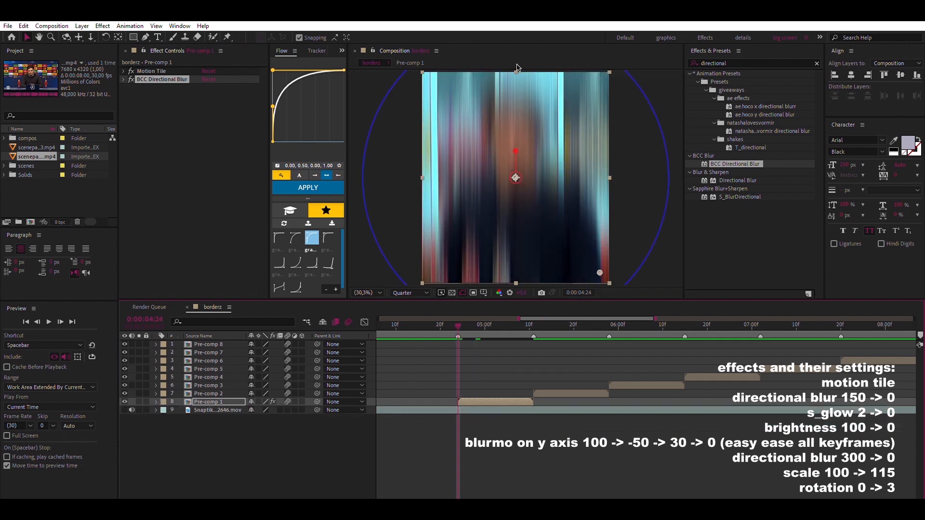
pyautogui.doubleClick(718, 63)
pyautogui.write('s_g')
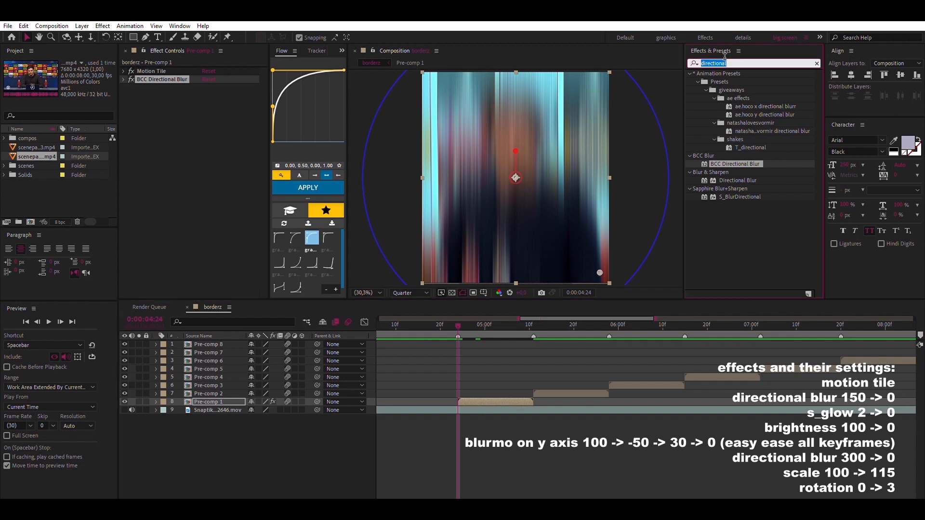
pyautogui.write('low')
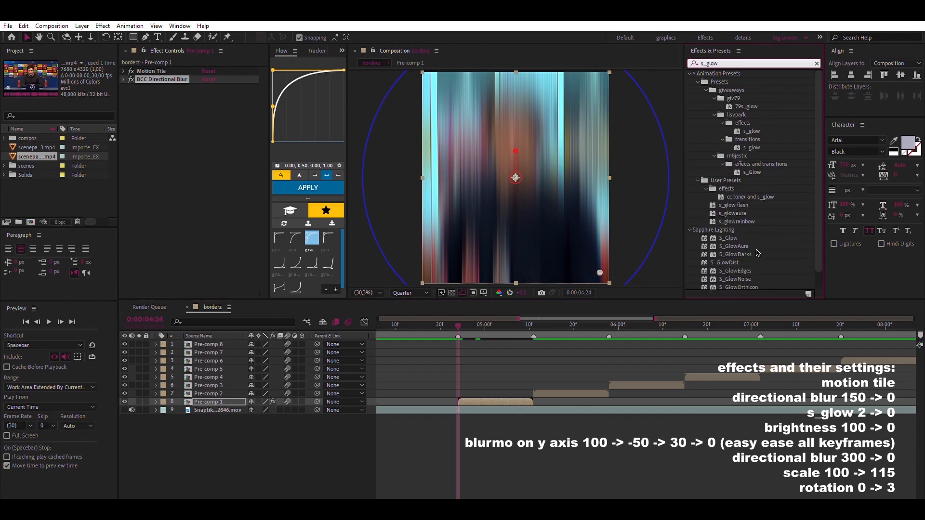
pyautogui.moveTo(731, 238); pyautogui.dragTo(185, 181)
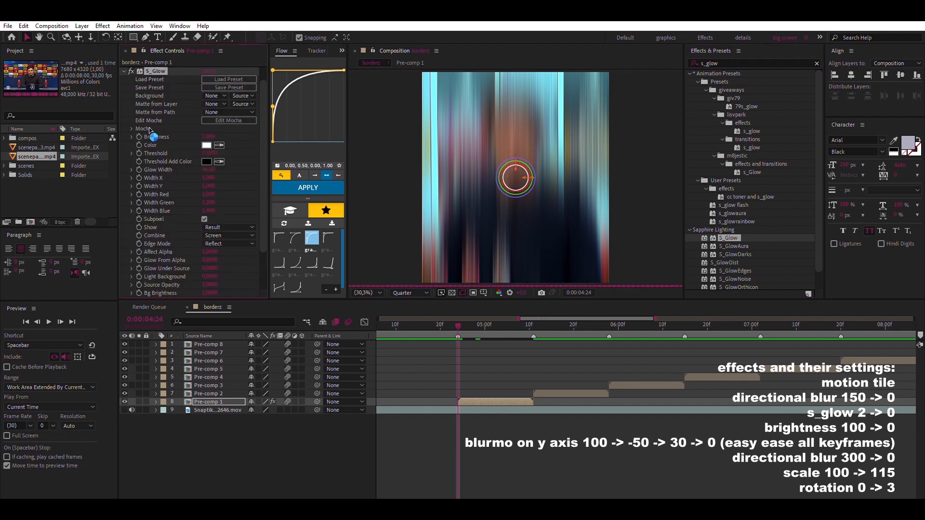
pyautogui.click(125, 71)
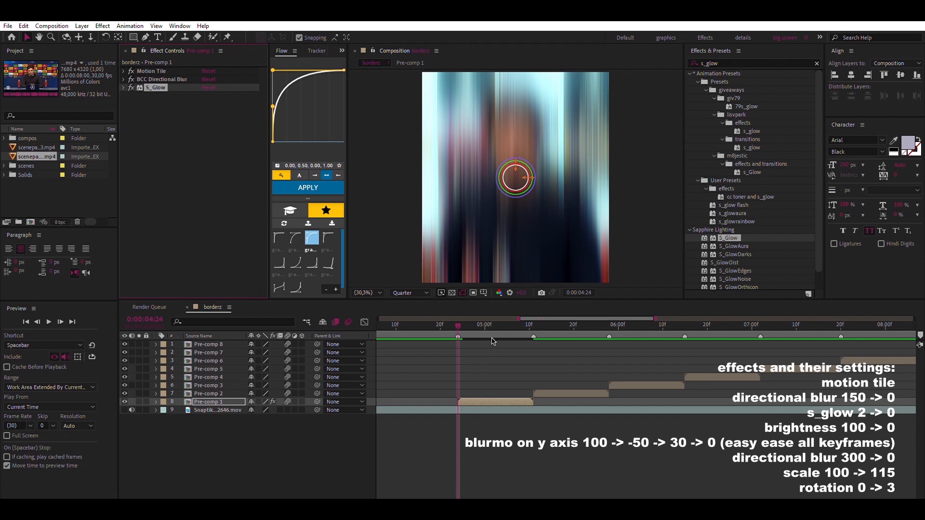
# Keyframe the S_Glow Brightness on Pre-comp 1 to 0 at 0:00:05:06
pyautogui.press('u')
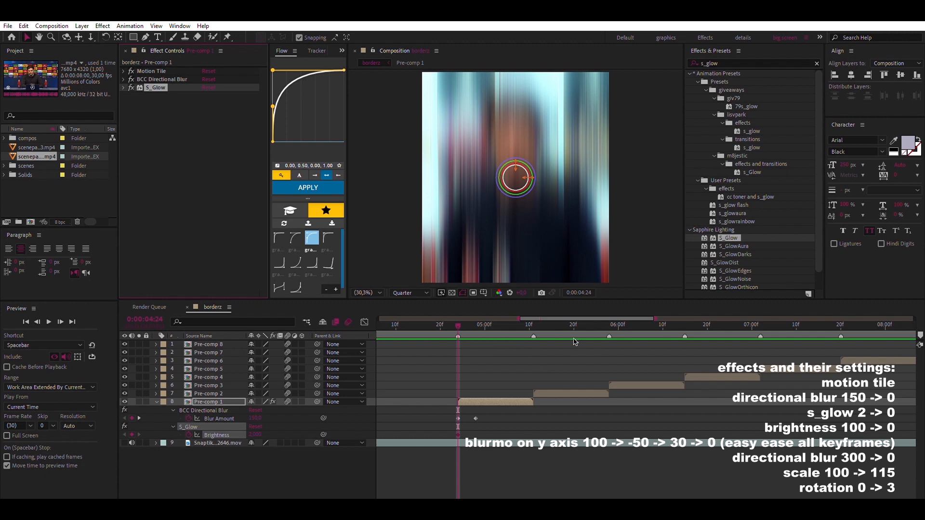
pyautogui.hotkey('shift', 'Right')
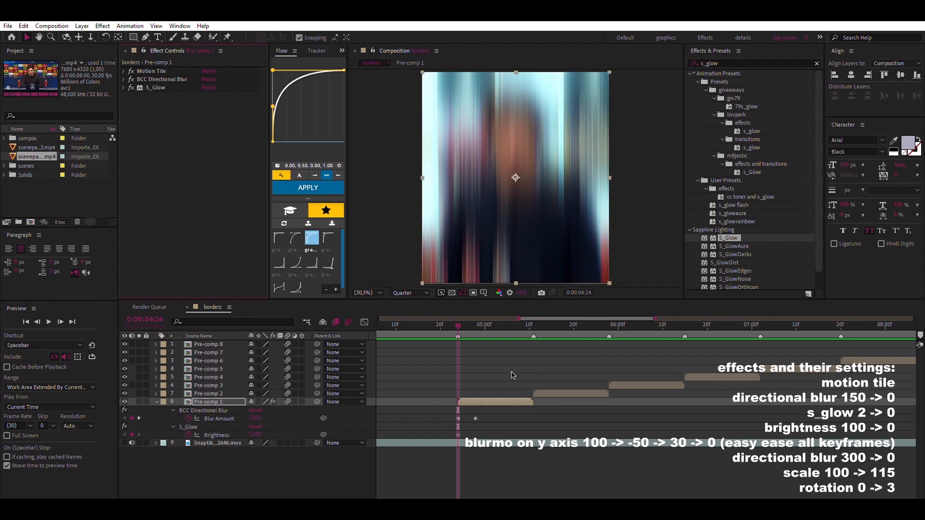
pyautogui.click(499, 389)
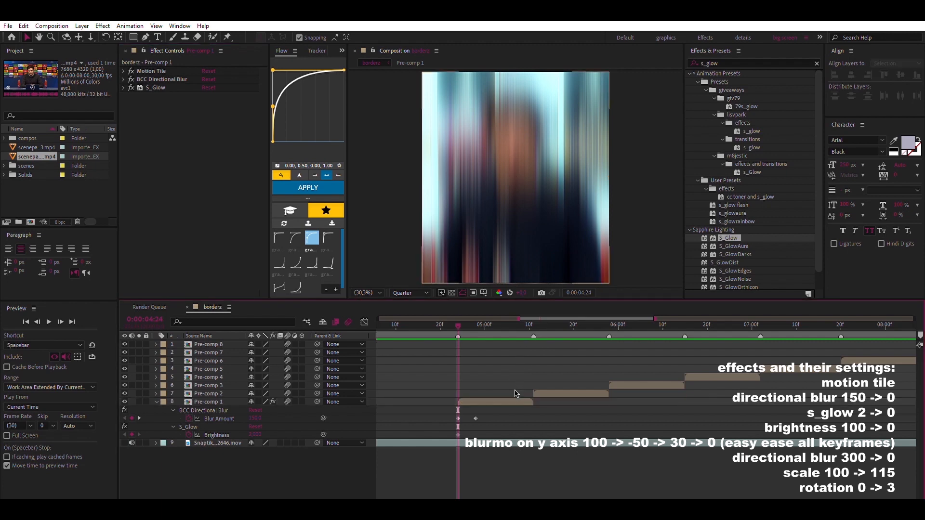
pyautogui.click(515, 401)
pyautogui.hotkey('shift', 'Left')
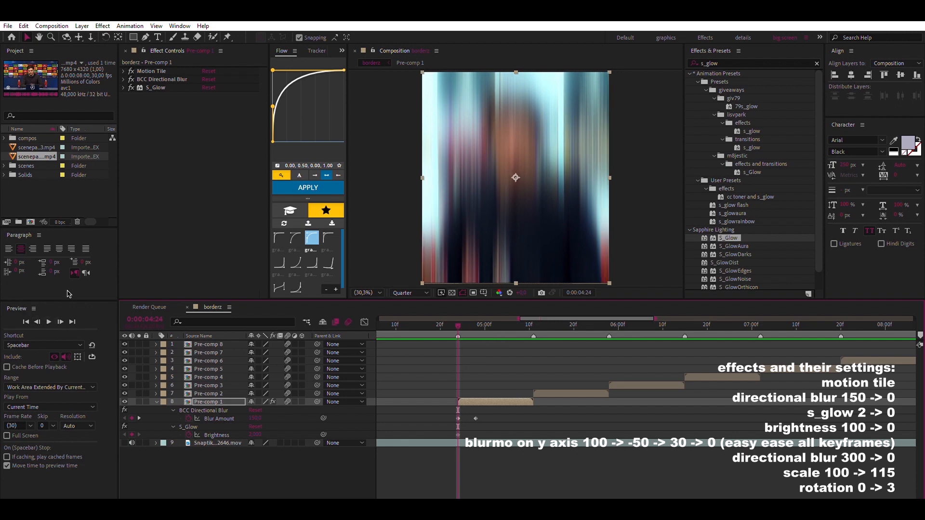
pyautogui.press('pagedown')
pyautogui.press('pagedown')
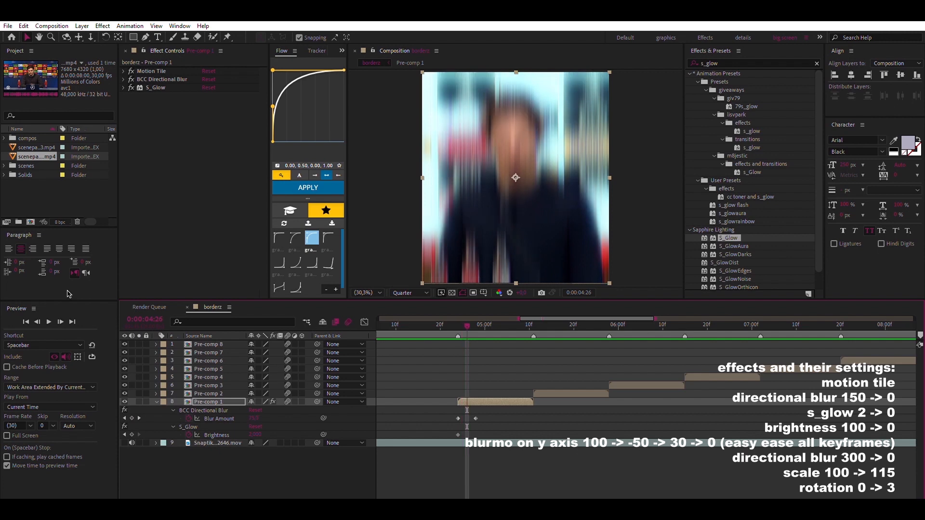
pyautogui.hotkey('shift', 'pageup')
pyautogui.hotkey('shift', 'pageup')
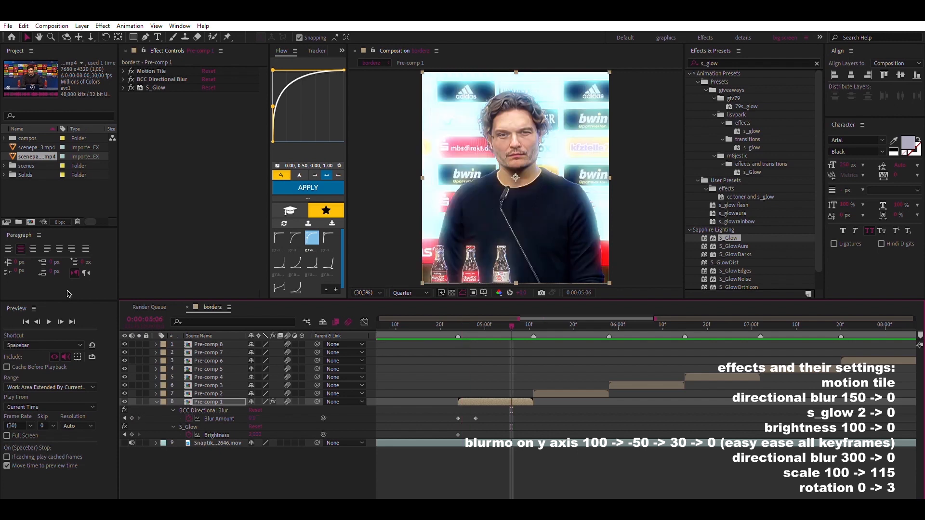
pyautogui.hotkey('shift', 'pageup')
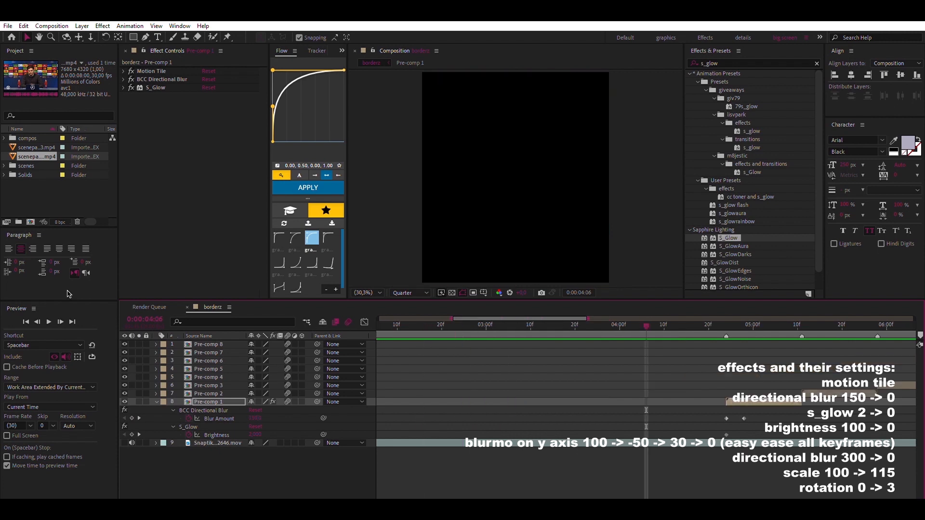
pyautogui.hotkey('shift', 'pagedown')
pyautogui.press('pagedown')
pyautogui.press('pagedown')
pyautogui.press('pagedown')
pyautogui.press('pagedown')
pyautogui.press('pagedown')
pyautogui.press('pagedown')
pyautogui.press('pagedown')
pyautogui.press('pagedown')
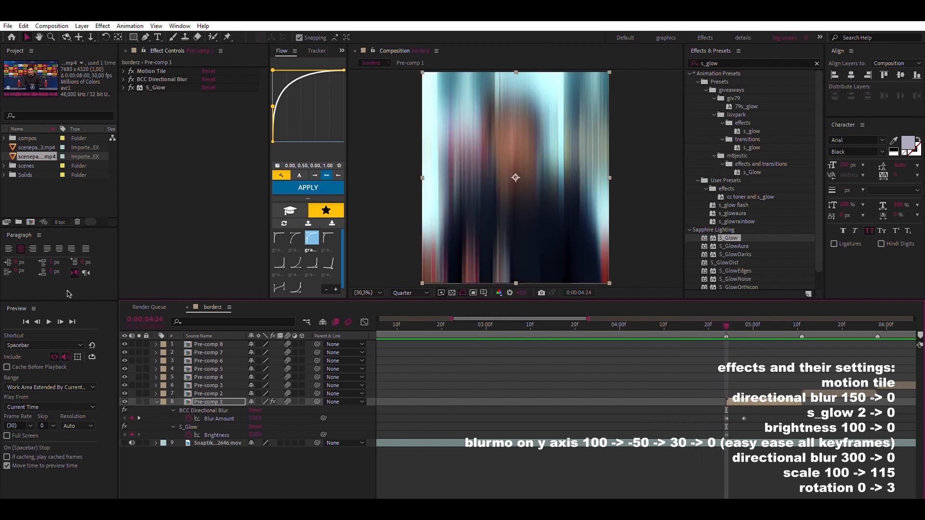
pyautogui.hotkey('shift', 'pagedown')
pyautogui.press('pagedown')
pyautogui.press('pagedown')
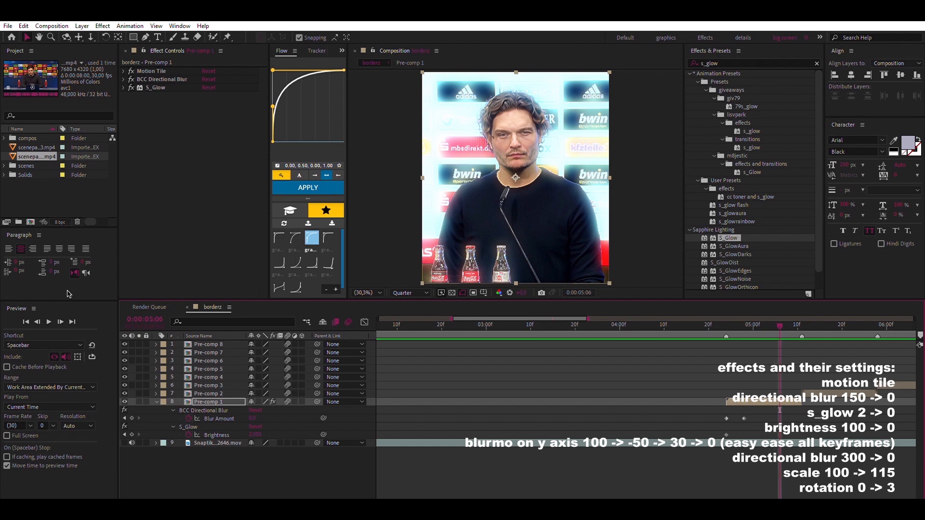
pyautogui.click(253, 434)
pyautogui.press('Return')
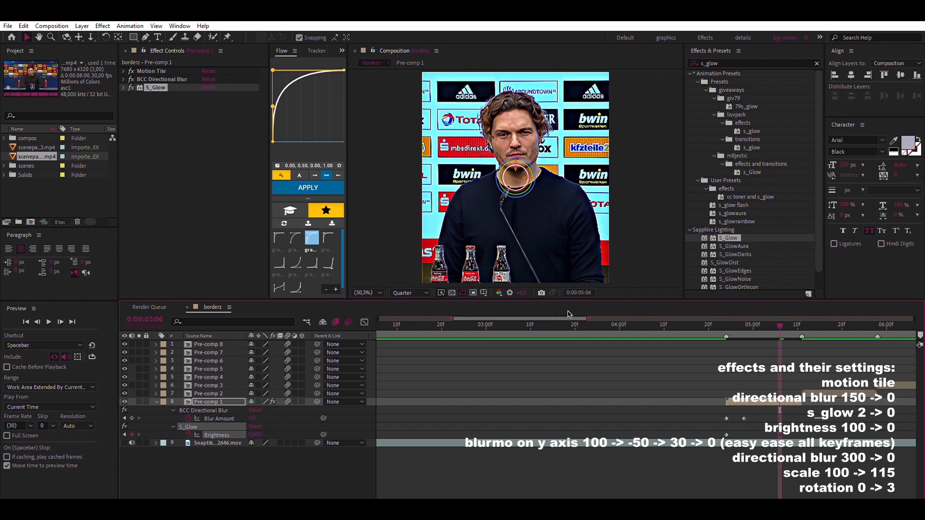
# Apply the Color Correction effect Brightness & Contrast to Pre-comp 1 and keyframe its Brightness at 0:00:05:06
pyautogui.hscroll(5, 570, 320)
pyautogui.doubleClick(752, 64)
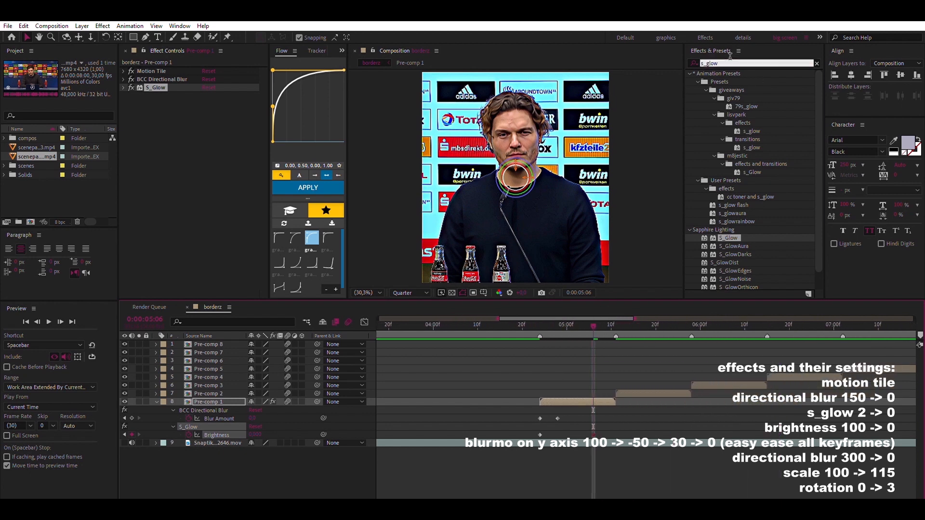
pyautogui.write('brightness')
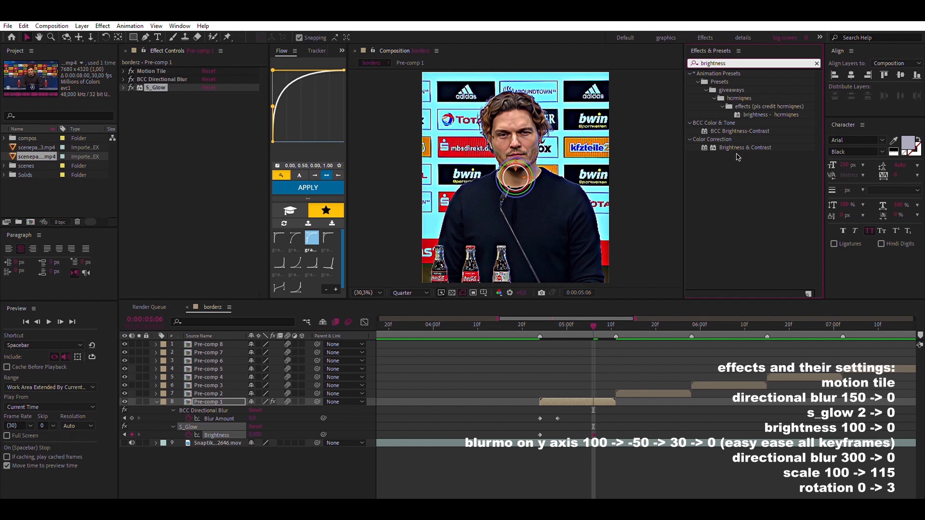
pyautogui.doubleClick(745, 147)
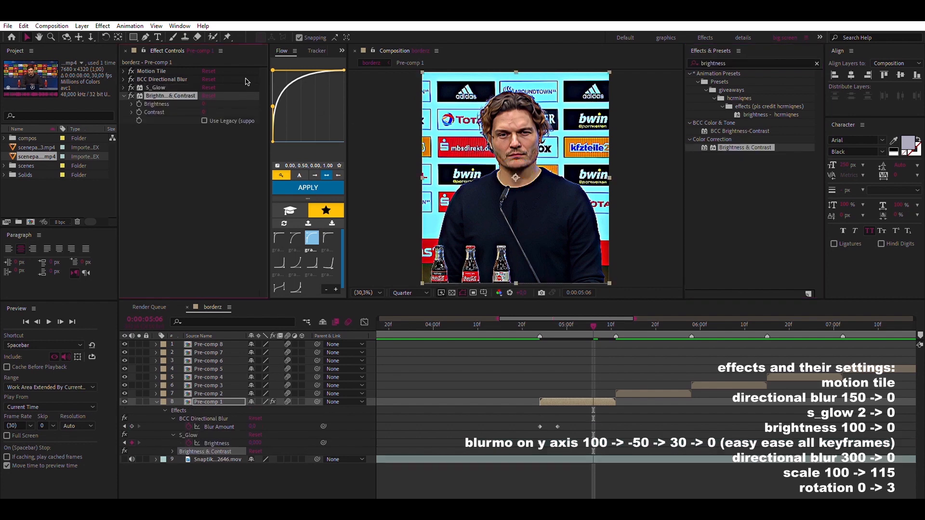
pyautogui.press('u')
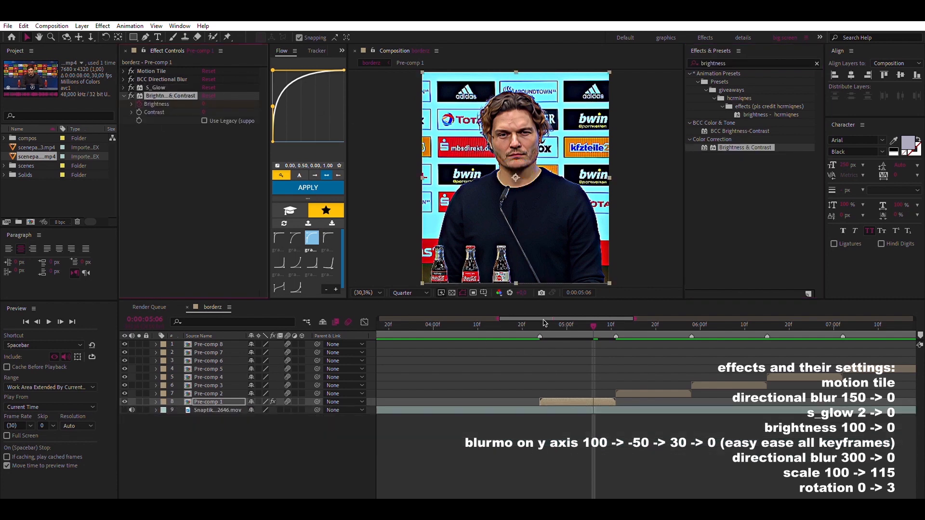
# Keyframe the Brightness & Contrast effect's Brightness to 100 at 0:00:04:24, and collapse the effect and layer
pyautogui.click(541, 324)
pyautogui.press('u')
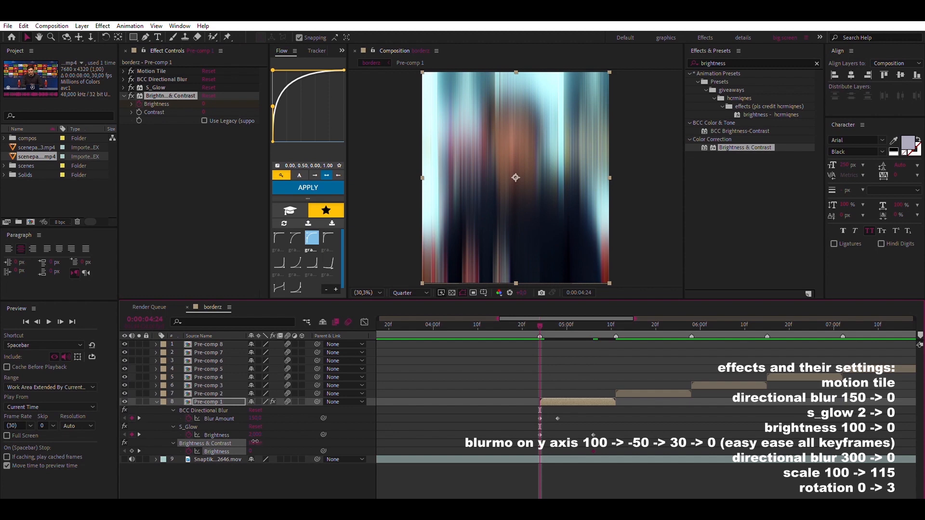
pyautogui.click(251, 450)
pyautogui.write('100')
pyautogui.press('Return')
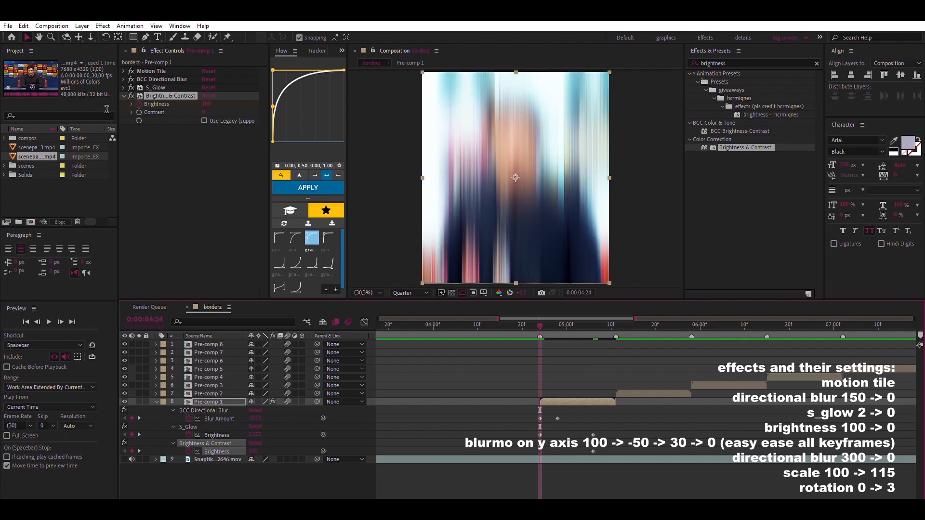
pyautogui.click(123, 96)
pyautogui.click(156, 402)
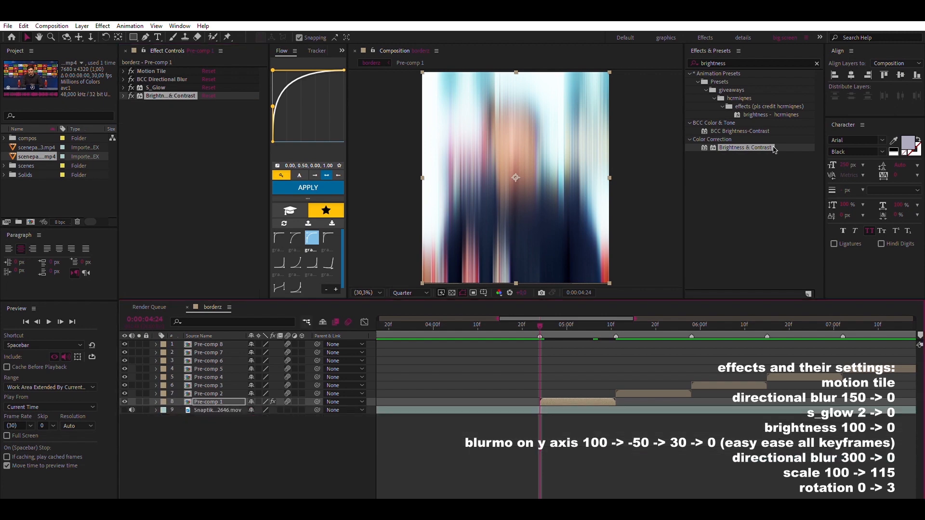
# Apply S_BlurMoCurves to Pre-comp 1 with a Shift Y keyframe at 0:00:04:24, and reveal the layer's keyframed properties
pyautogui.doubleClick(734, 63)
pyautogui.write('b')
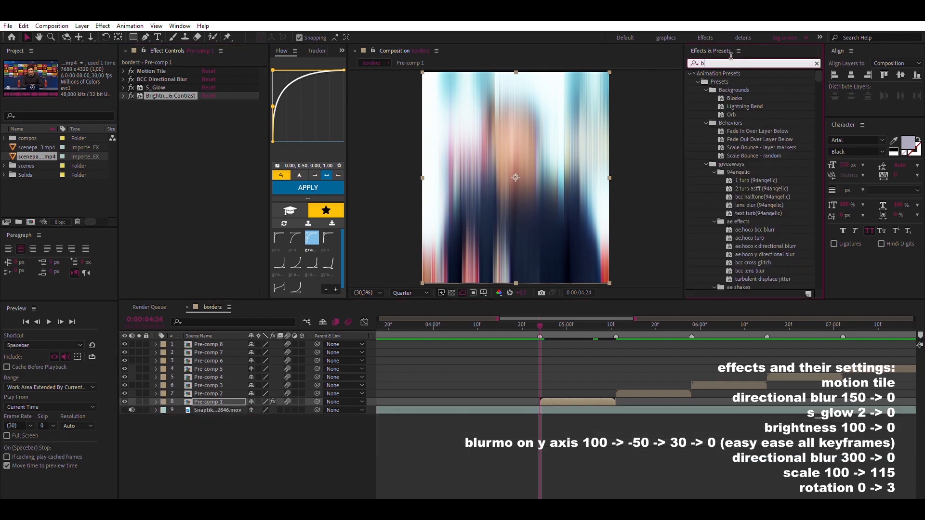
pyautogui.write('lurmocurve')
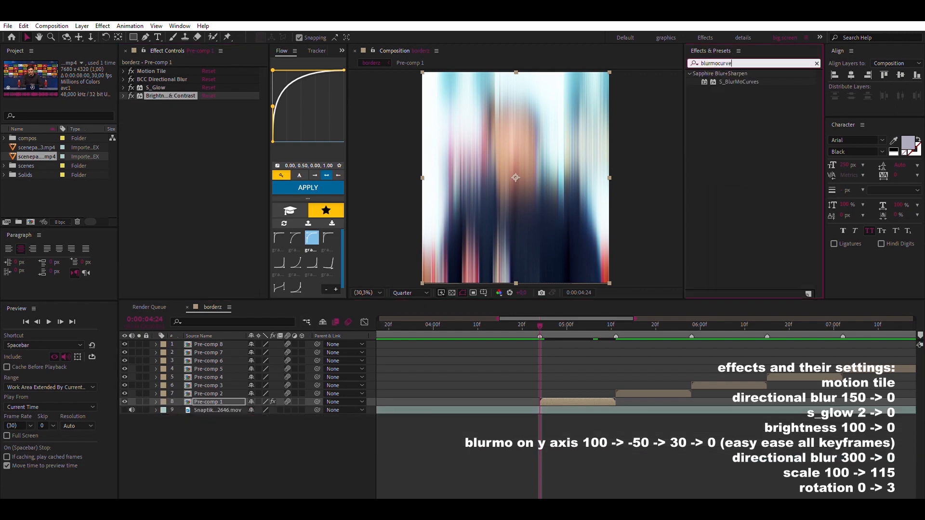
pyautogui.write('s')
pyautogui.doubleClick(739, 81)
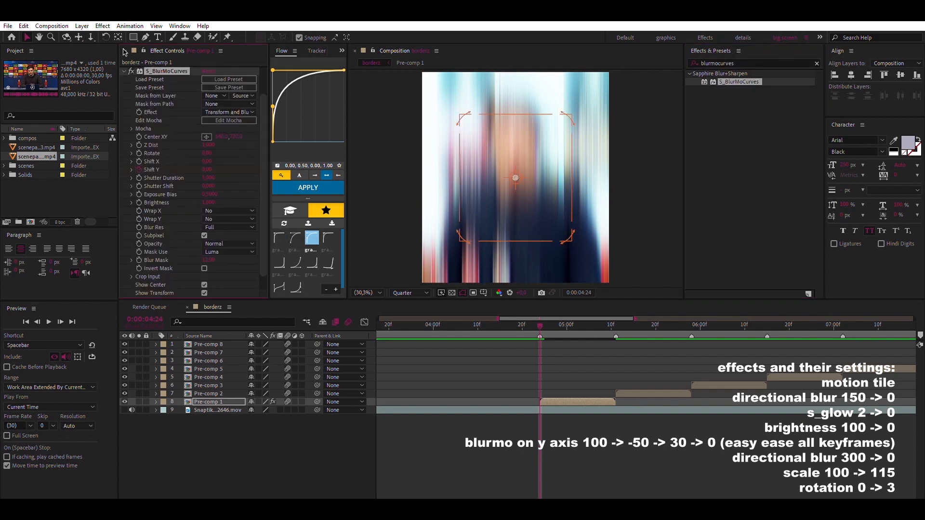
pyautogui.click(124, 71)
pyautogui.press('u')
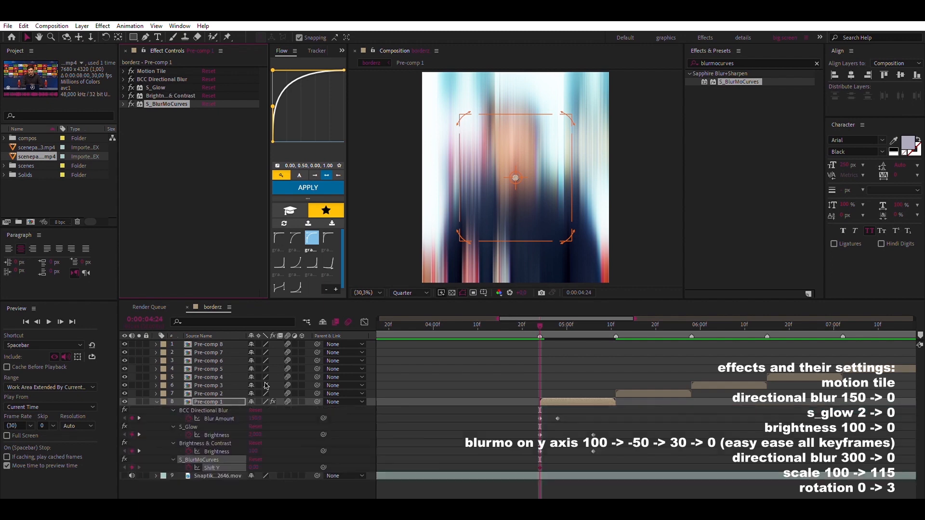
# Set Pre-comp 1's S_BlurMoCurves Shift Y keyframe at 0:00:04:24 to 100
pyautogui.click(253, 467)
pyautogui.write('100')
pyautogui.press('Return')
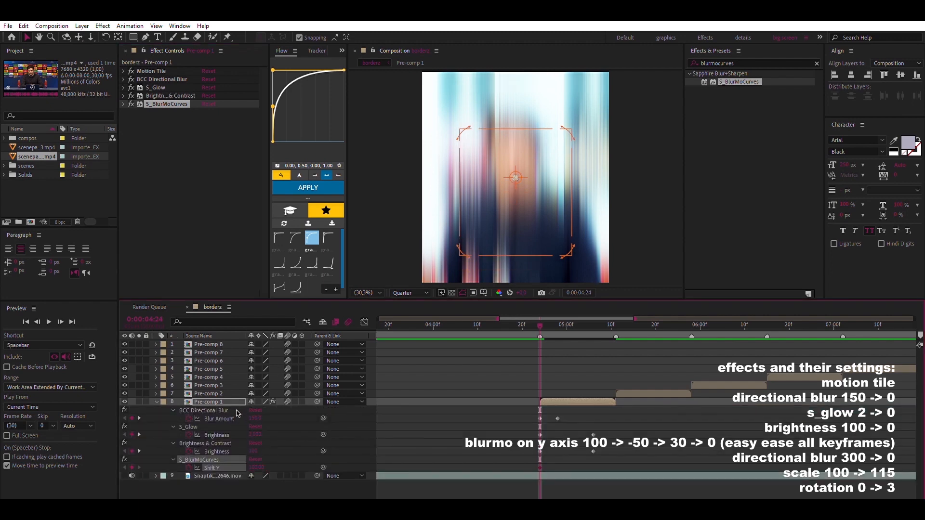
# Keyframe the S_BlurMoCurves Shift Y to -50 at 0:00:04:28
pyautogui.click(61, 321)
pyautogui.click(61, 322)
pyautogui.click(61, 322)
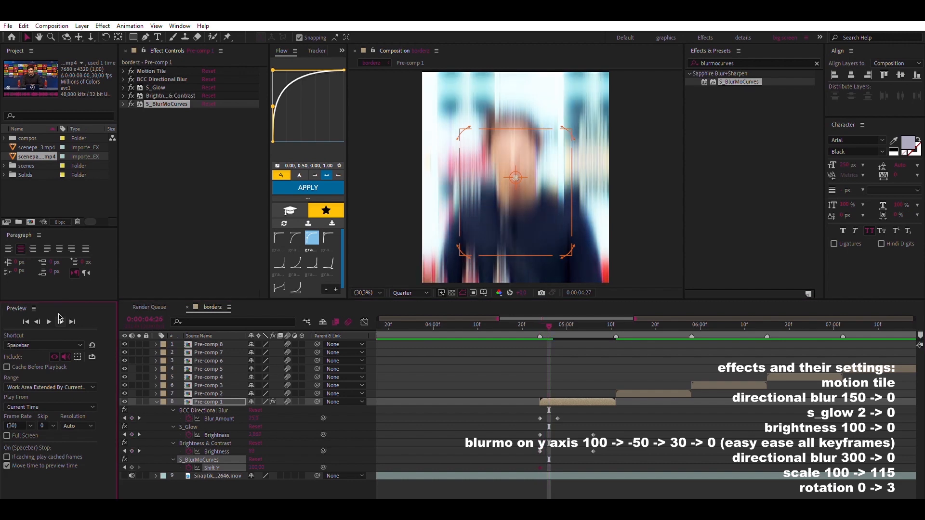
pyautogui.click(60, 321)
pyautogui.click(256, 467)
pyautogui.write('-50')
pyautogui.press('Return')
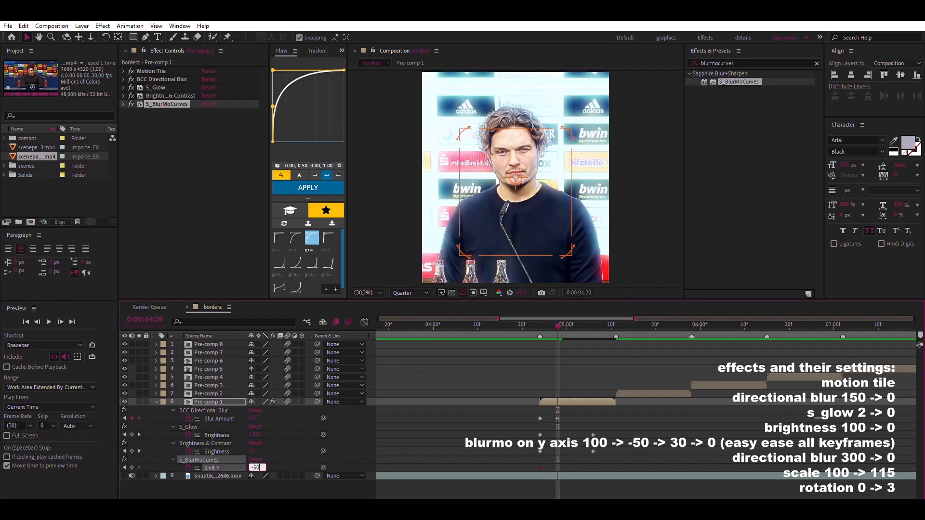
# Keyframe the S_BlurMoCurves Shift Y to 30 at 0:00:05:02
pyautogui.click(60, 321)
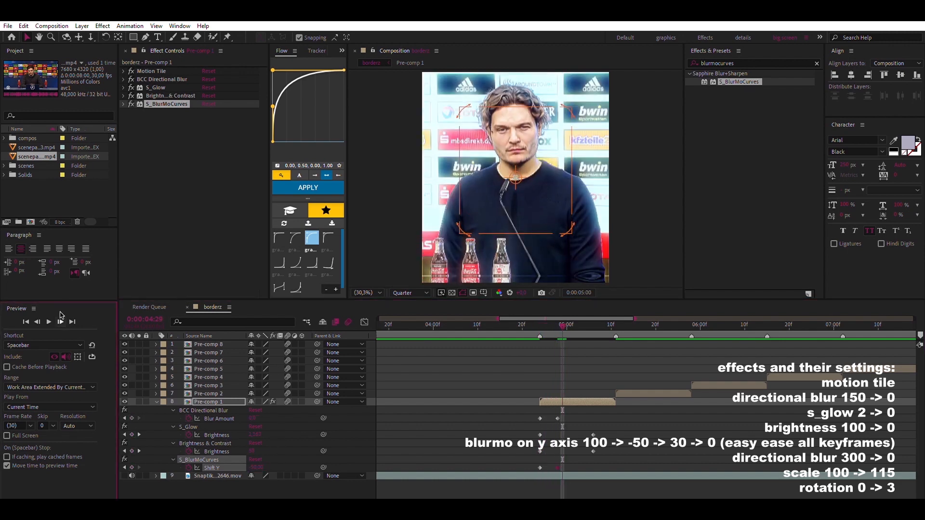
pyautogui.click(60, 320)
pyautogui.click(60, 320)
pyautogui.click(60, 320)
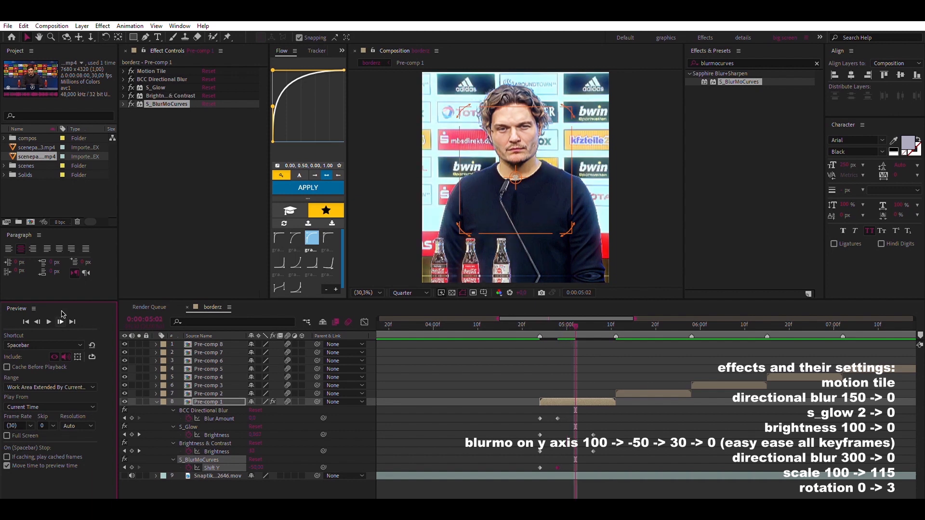
pyautogui.click(255, 467)
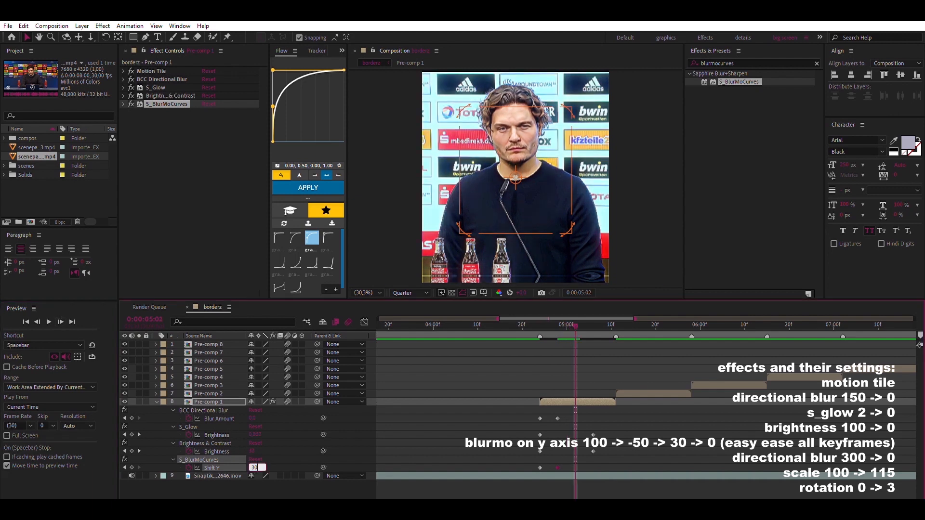
pyautogui.press('Return')
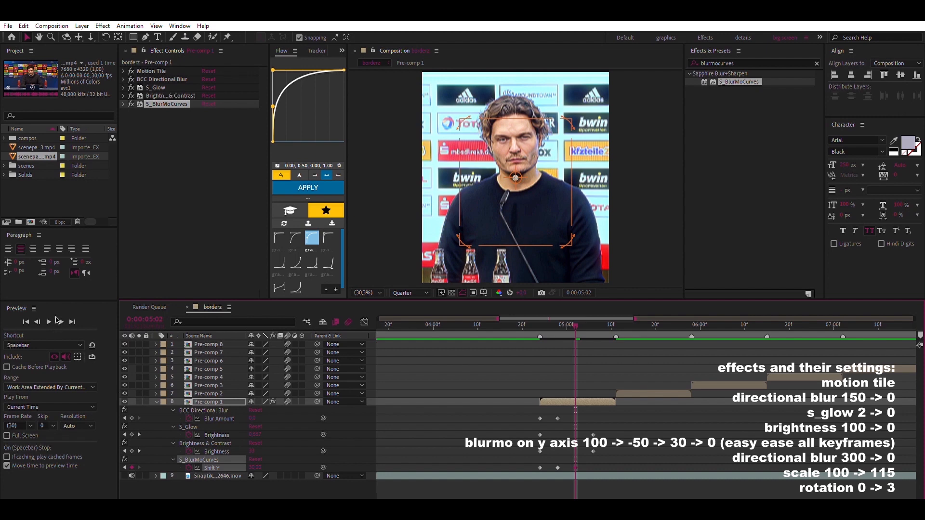
# Keyframe the S_BlurMoCurves Shift Y to 0 at 0:00:05:07, and easy-ease all of its keyframes
pyautogui.click(59, 321)
pyautogui.click(59, 320)
pyautogui.click(60, 320)
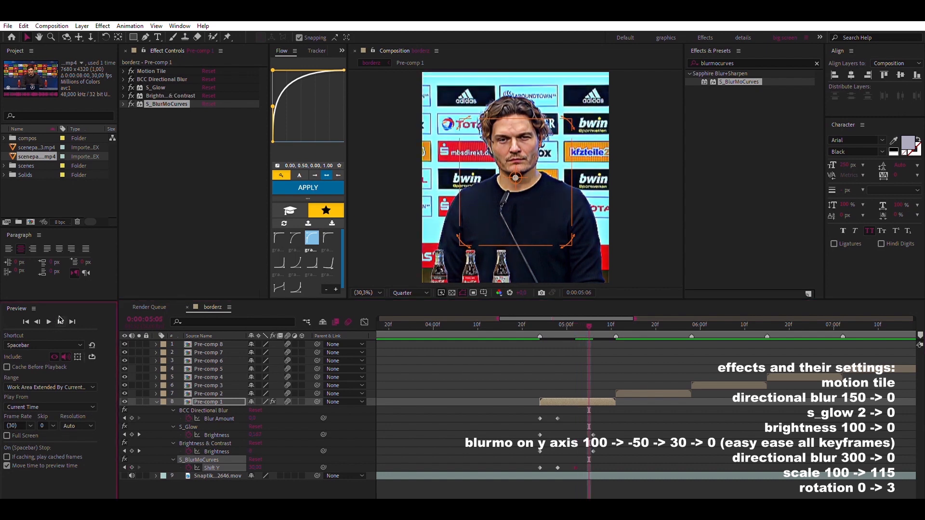
pyautogui.click(60, 321)
pyautogui.click(59, 321)
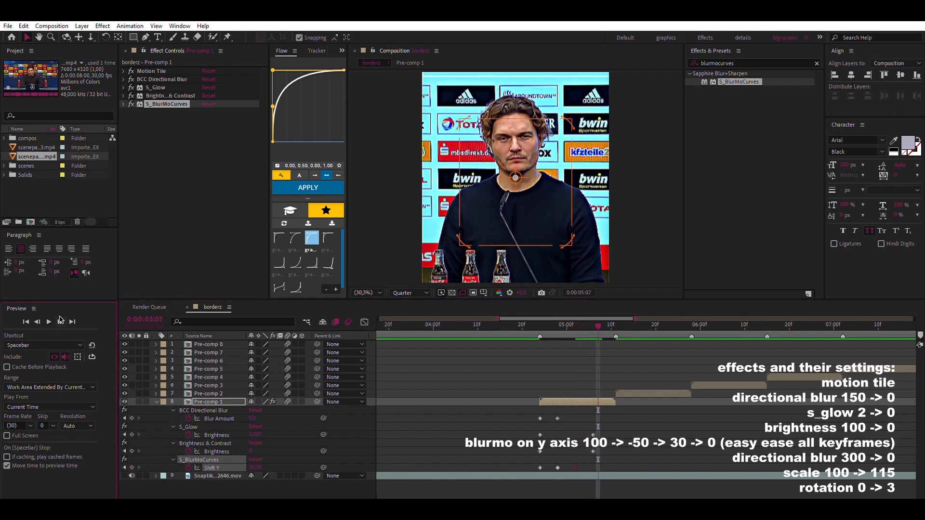
pyautogui.click(258, 466)
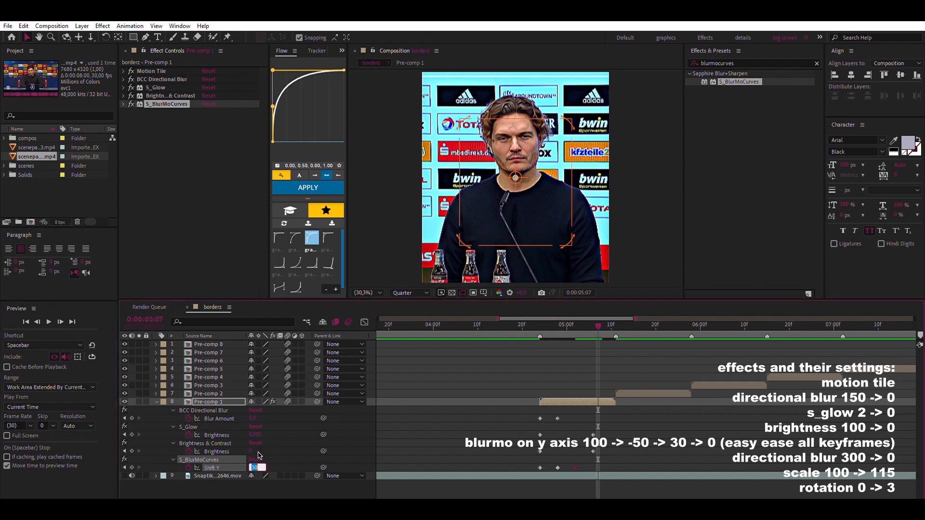
pyautogui.write('0')
pyautogui.press('Return')
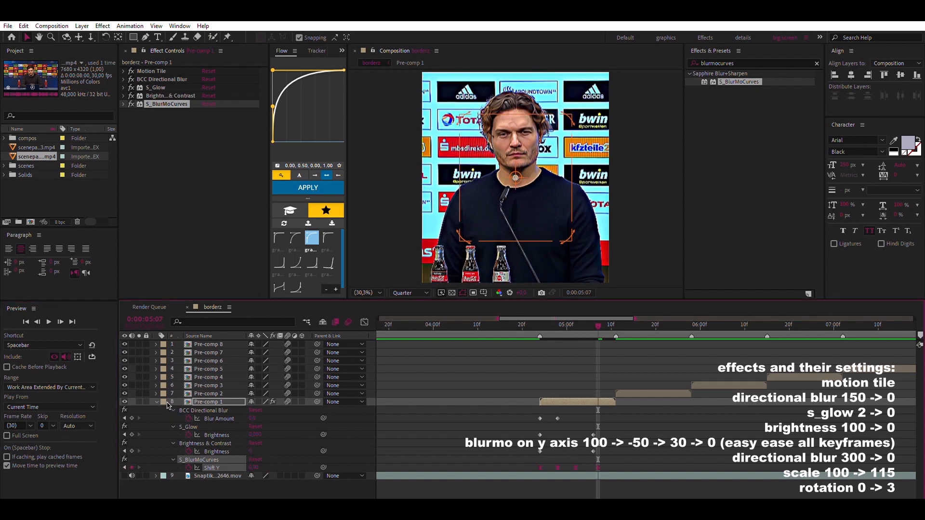
# Find BCC Directional Blur and apply a second instance of it to Pre-comp 1 after S_BlurMoCurves
pyautogui.click(753, 56)
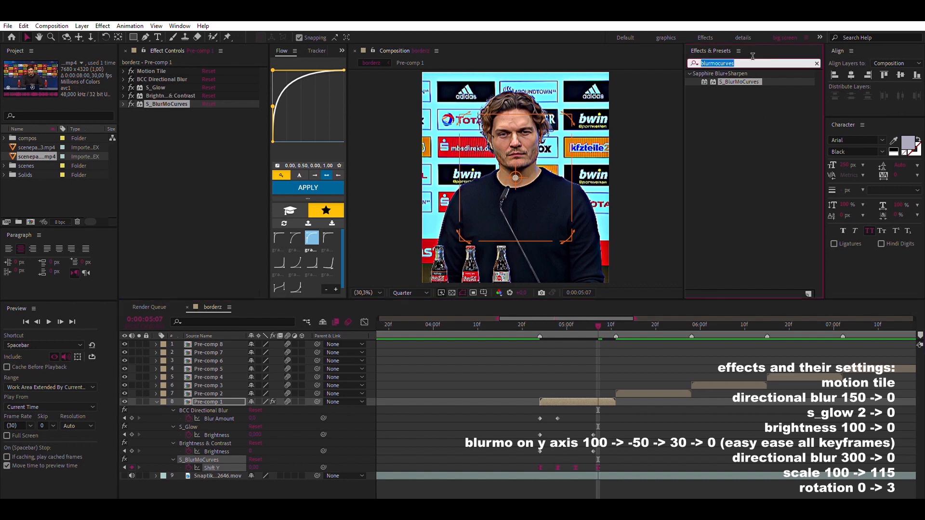
pyautogui.write('directio')
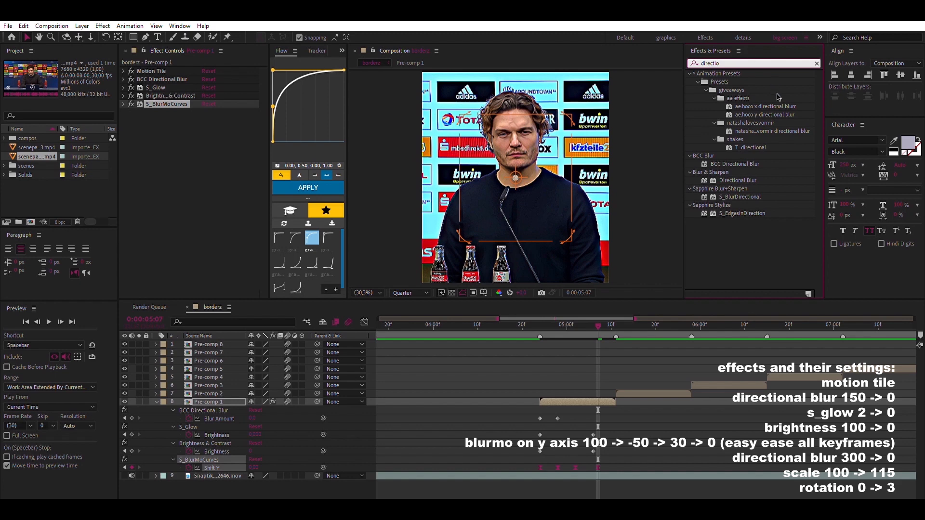
pyautogui.moveTo(735, 164); pyautogui.dragTo(210, 174)
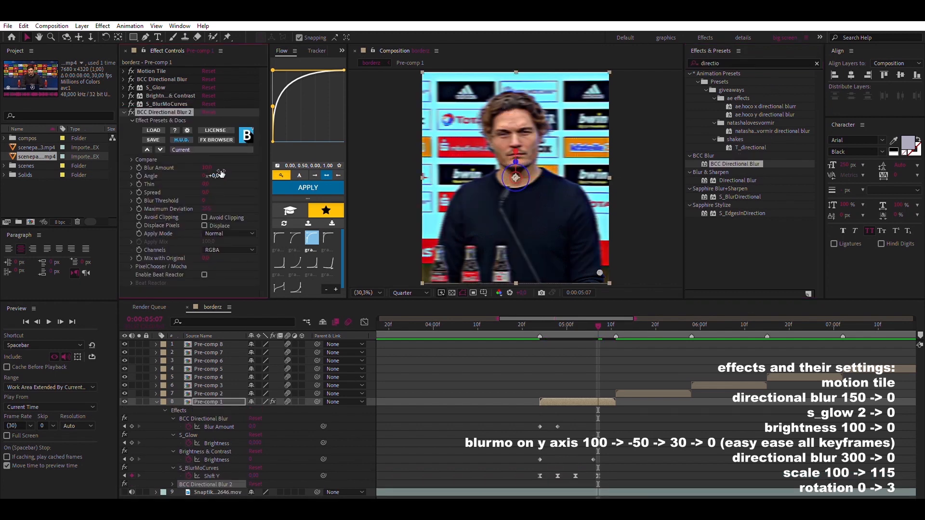
# Keyframe BCC Directional Blur 2's Blur Amount to 300 at 0:00:04:24, collapse the effect and reveal the layer's keyframed properties
pyautogui.click(540, 324)
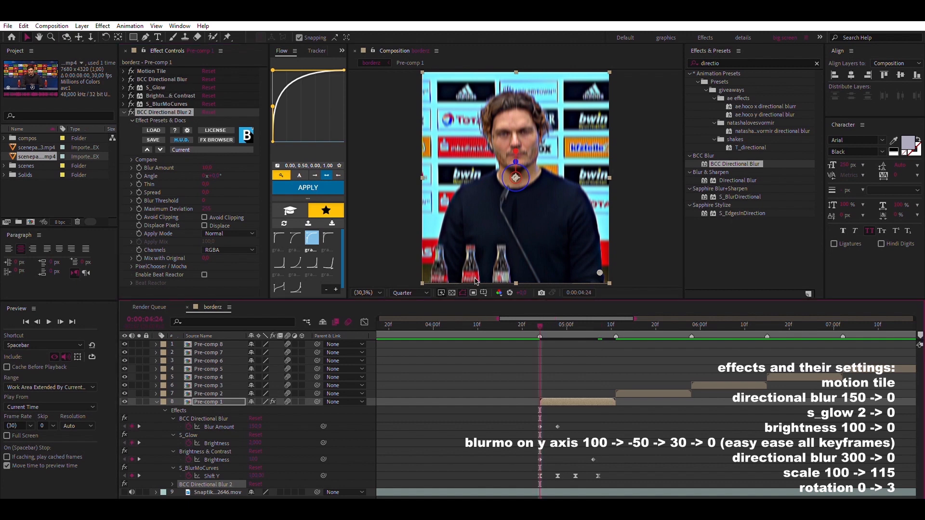
pyautogui.click(212, 162)
pyautogui.write('300')
pyautogui.press('Return')
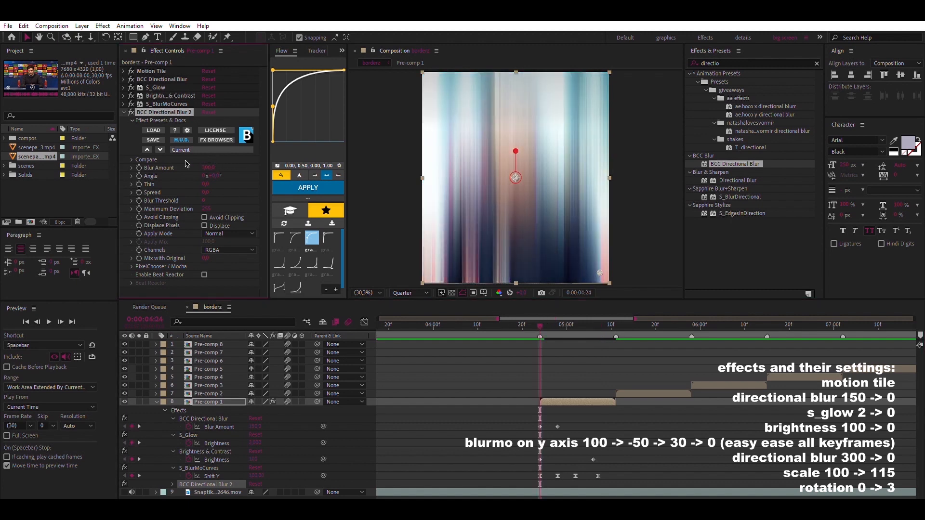
pyautogui.click(125, 112)
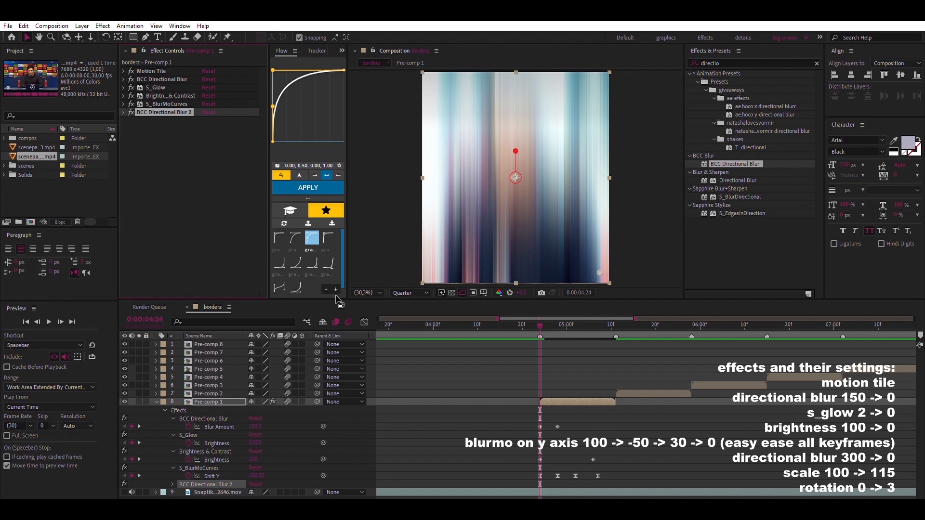
pyautogui.press('u')
pyautogui.press('u')
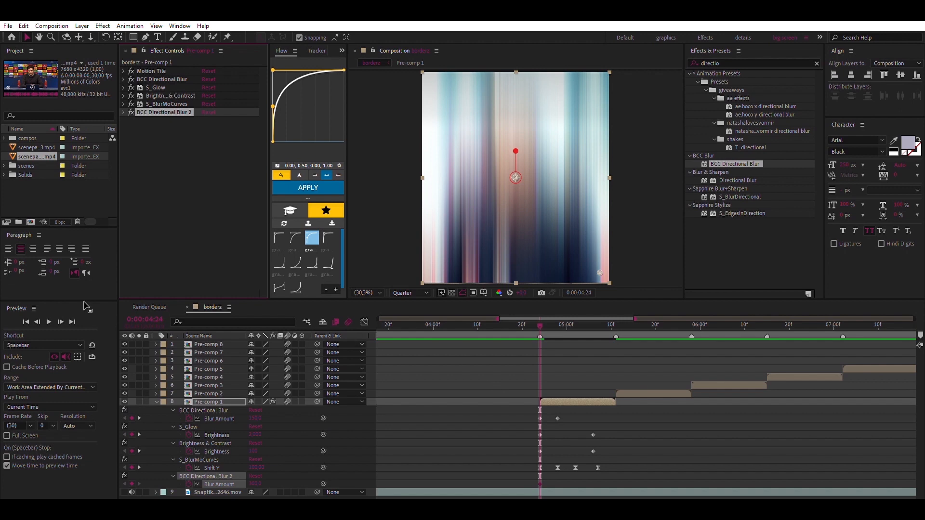
# Keyframe BCC Directional Blur 2's Blur Amount to 0 at 0:00:05:01
pyautogui.click(61, 321)
pyautogui.click(62, 319)
pyautogui.click(62, 319)
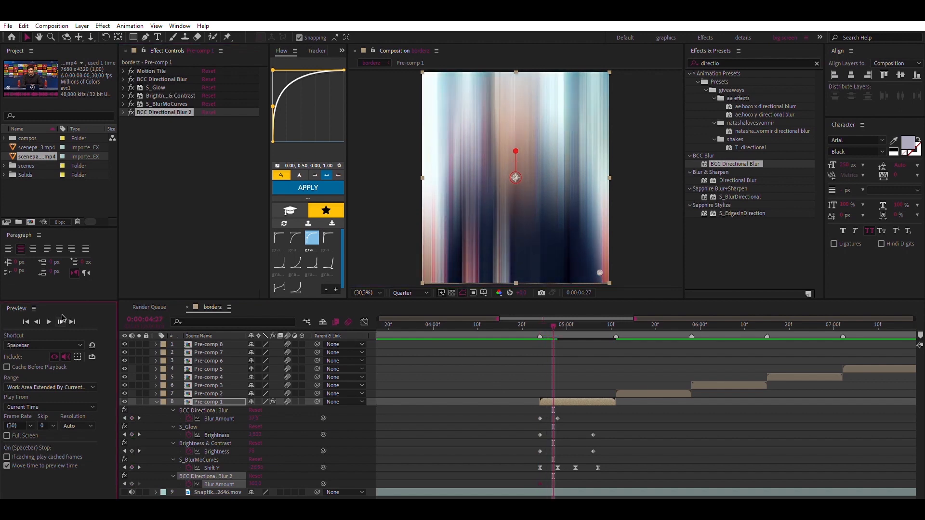
pyautogui.click(61, 320)
pyautogui.click(62, 320)
pyautogui.click(62, 320)
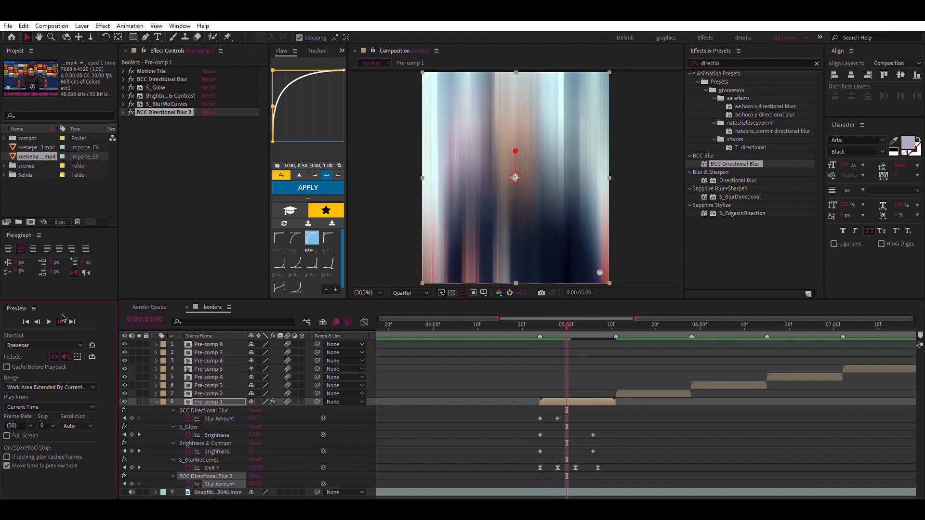
pyautogui.click(61, 319)
pyautogui.click(259, 477)
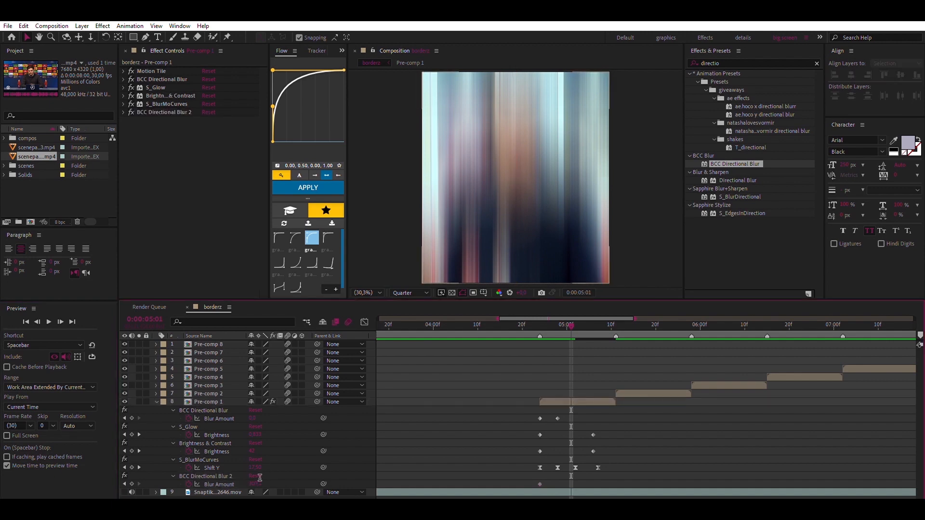
pyautogui.click(255, 483)
pyautogui.write('0')
pyautogui.press('Return')
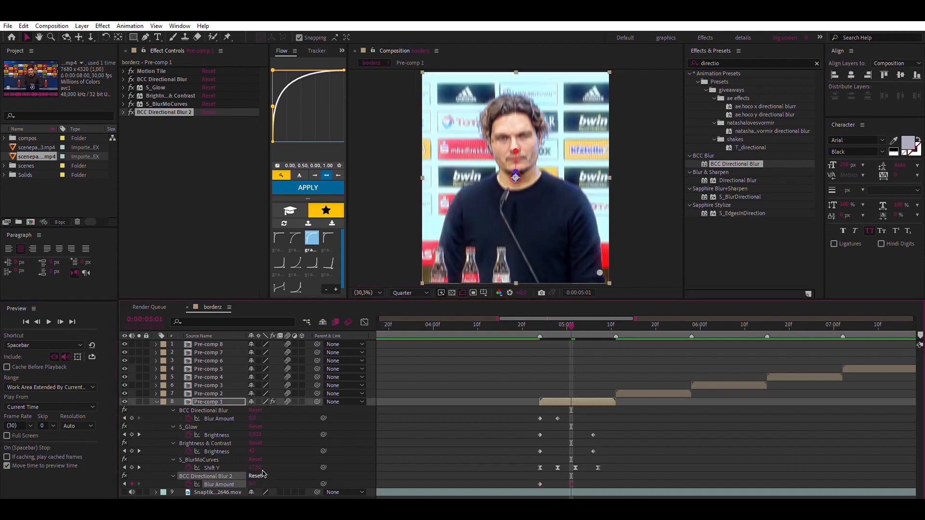
# Collapse Pre-comp 1's properties and preview the edit from shortly before the clip starts
pyautogui.click(152, 395)
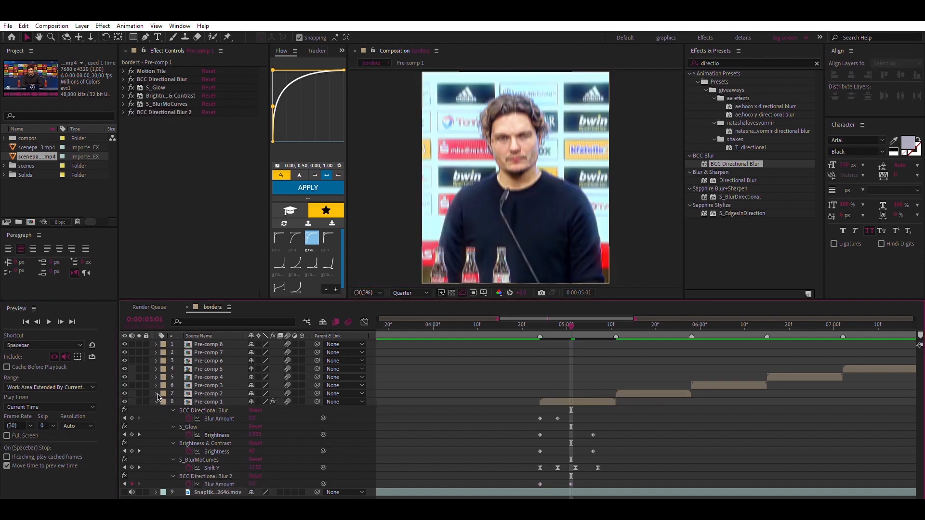
pyautogui.press('u')
pyautogui.click(498, 324)
pyautogui.click(486, 324)
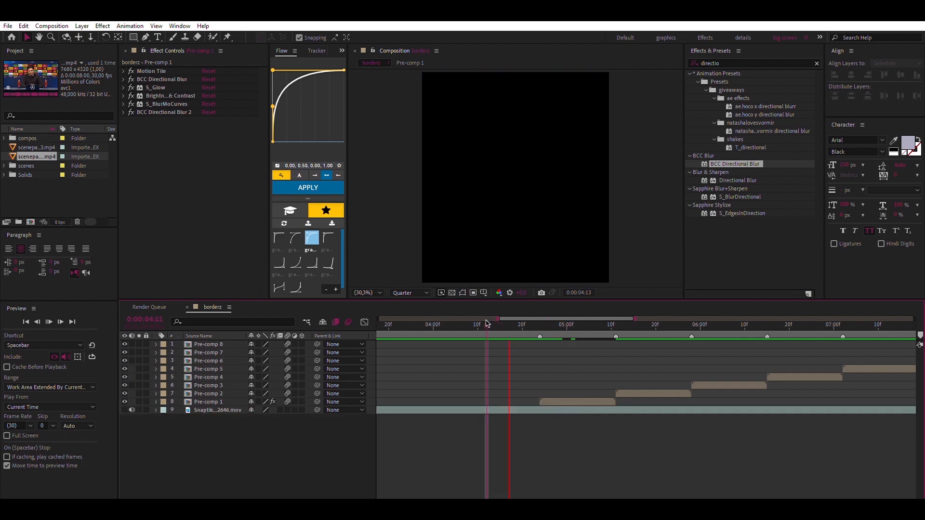
pyautogui.press('space')
pyautogui.press('space')
# Add Scale and Rotation keyframes to Pre-comp 1 at 0:00:04:24, and reveal all of its keyframed properties
pyautogui.click(540, 322)
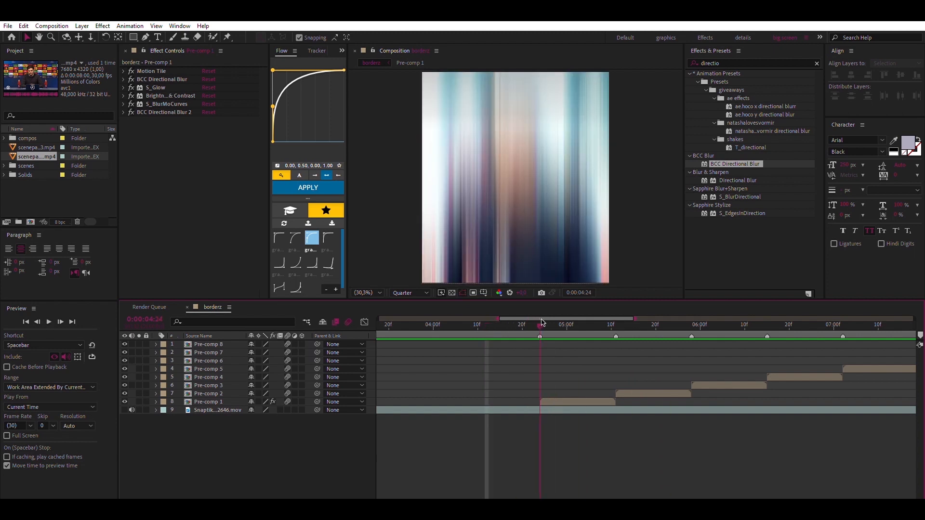
pyautogui.click(553, 402)
pyautogui.press('r')
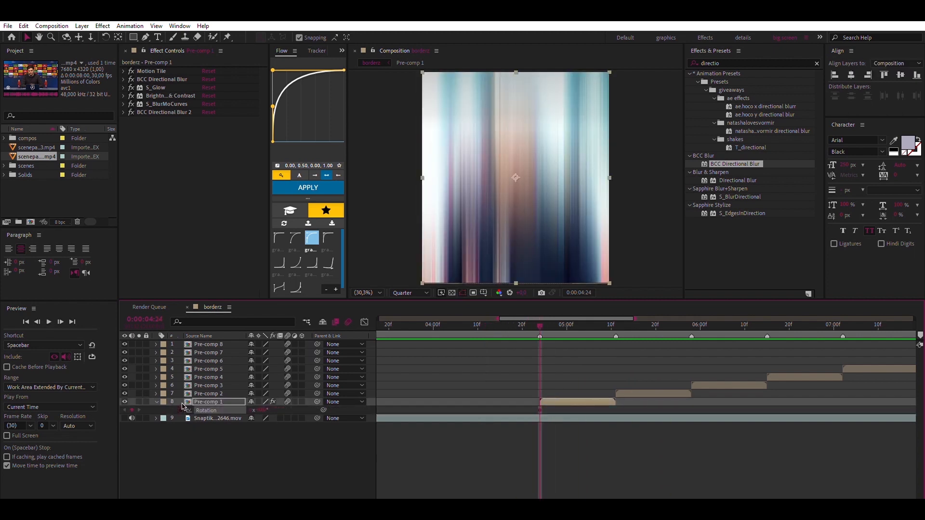
pyautogui.press('u')
# Keyframe Pre-comp 1's Scale to 115% at the clip's end, 0:00:05:11
pyautogui.click(615, 323)
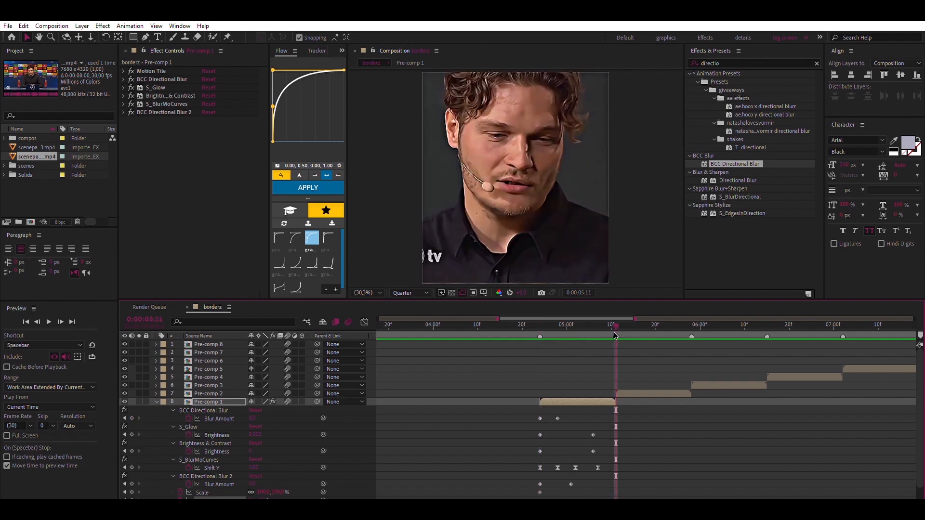
pyautogui.scroll(-1, 480, 417)
pyautogui.click(264, 479)
pyautogui.write('115')
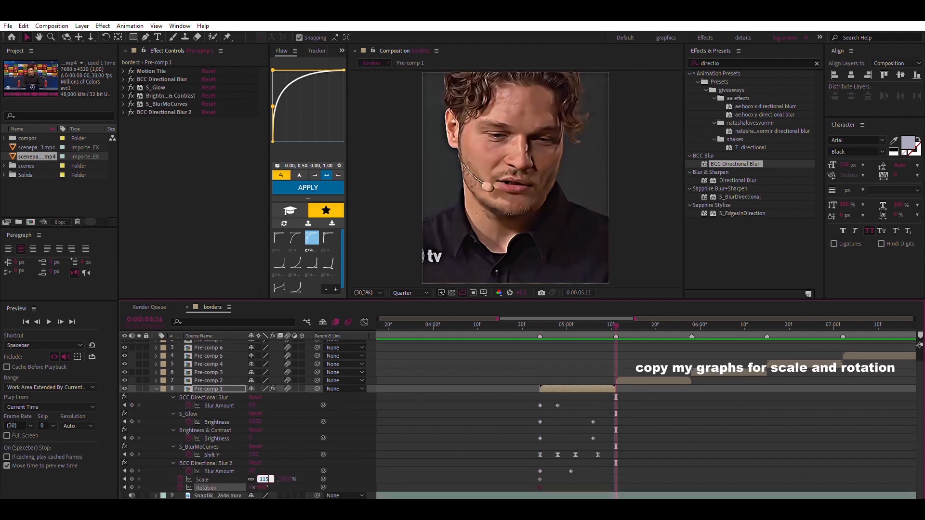
pyautogui.press('Return')
# Keyframe Pre-comp 1's Rotation to 3° at 0:00:05:11, and easy-ease its keyframes
pyautogui.click(263, 487)
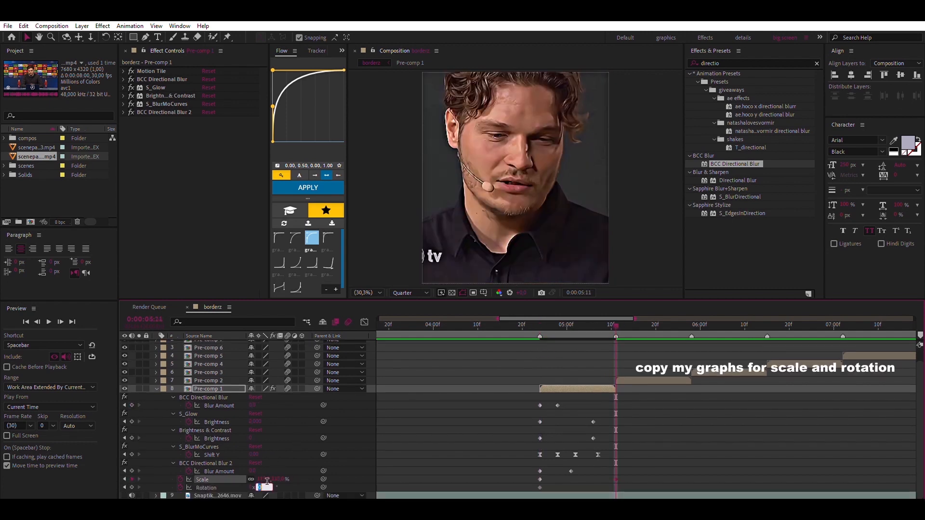
pyautogui.write('-3')
pyautogui.press('Return')
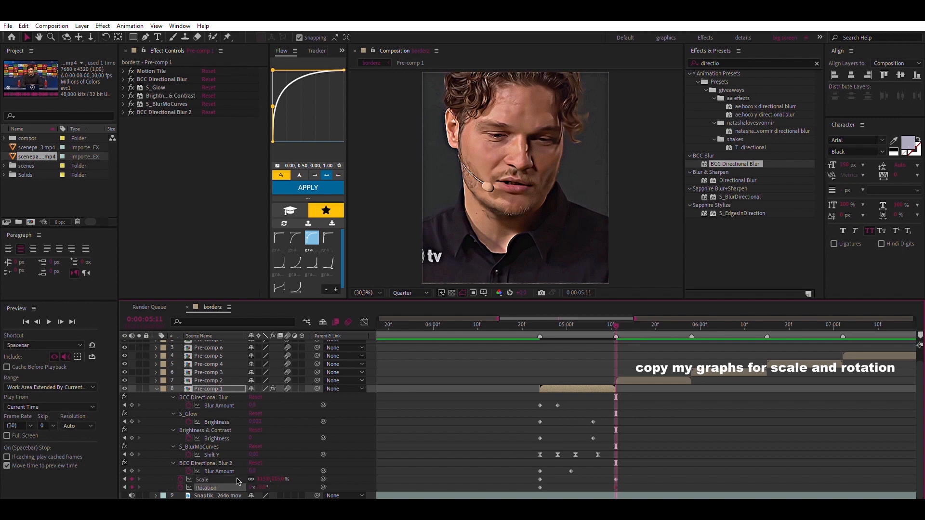
# Open the eased Scale curve in the graph editor and pull its first keyframe handle up for a steep start
pyautogui.click(234, 478)
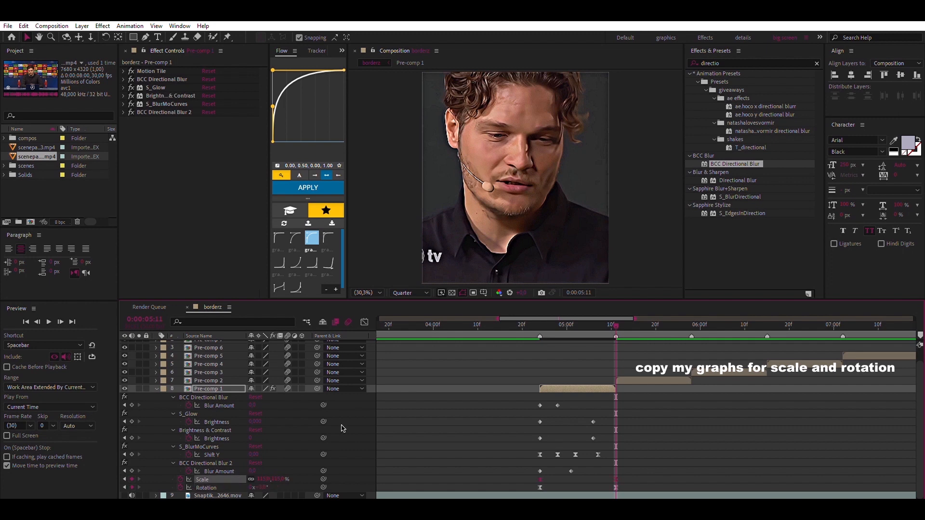
pyautogui.click(365, 322)
pyautogui.click(541, 322)
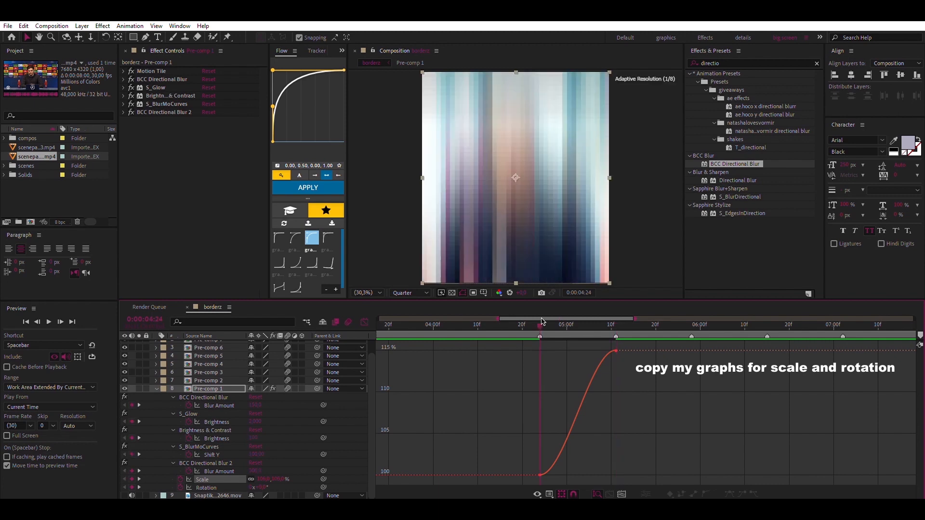
pyautogui.moveTo(523, 465); pyautogui.dragTo(548, 405)
# Shape the Rotation curve with the same steep start, and close the graph editor
pyautogui.click(206, 487)
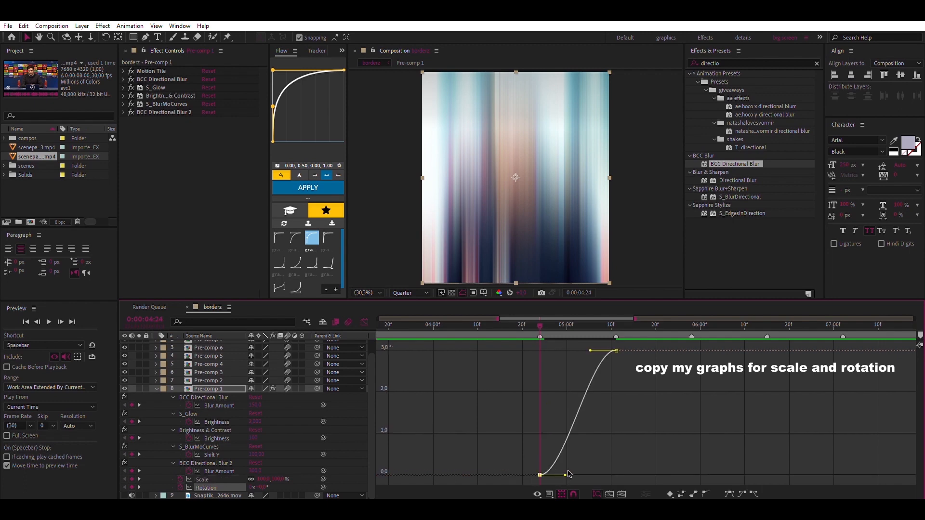
pyautogui.moveTo(564, 475); pyautogui.dragTo(549, 404)
pyautogui.moveTo(540, 324); pyautogui.dragTo(433, 326)
pyautogui.click(365, 321)
# Preview the finished Pre-comp 1 transition, replaying it from shortly before the clip starts
pyautogui.press('space')
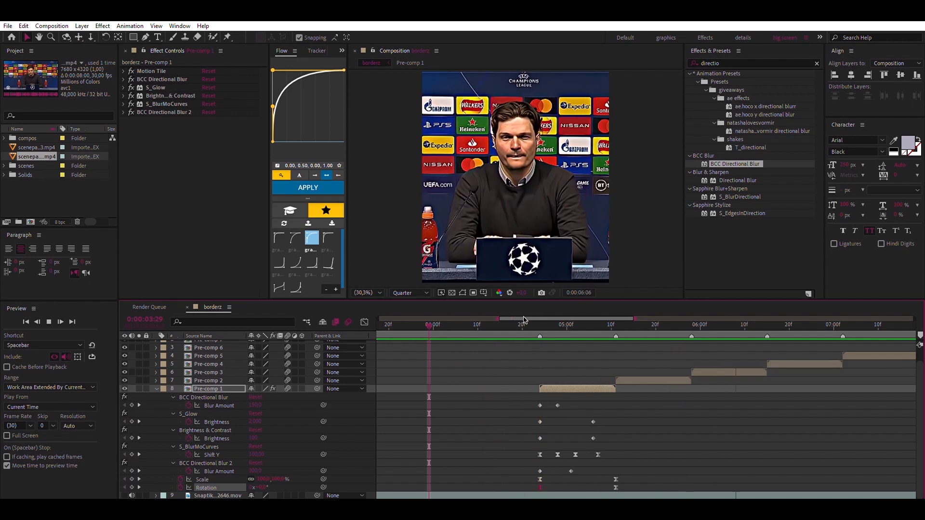
pyautogui.press('space')
pyautogui.moveTo(554, 326); pyautogui.dragTo(509, 336)
pyautogui.press('space')
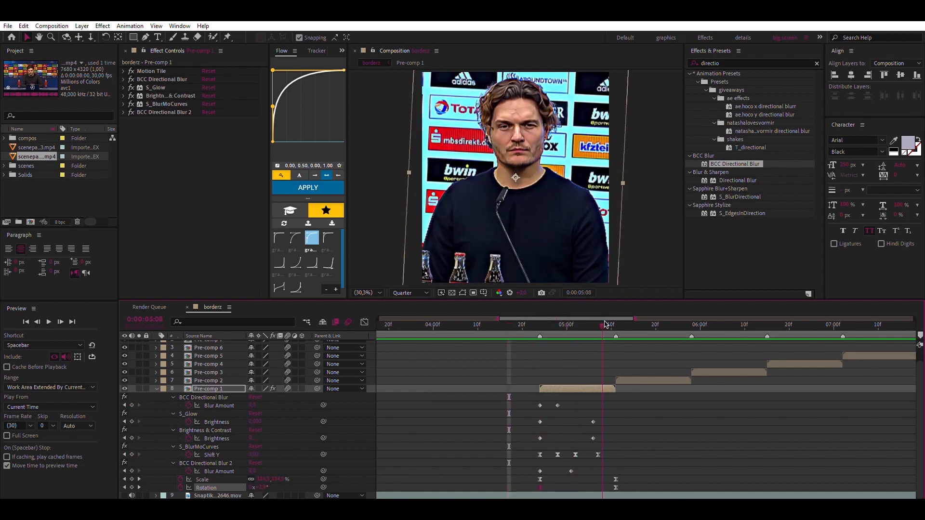
# Return to Pre-comp 1's start at 0:00:04:24, collapse its properties and select its whole effect stack for copying
pyautogui.click(541, 327)
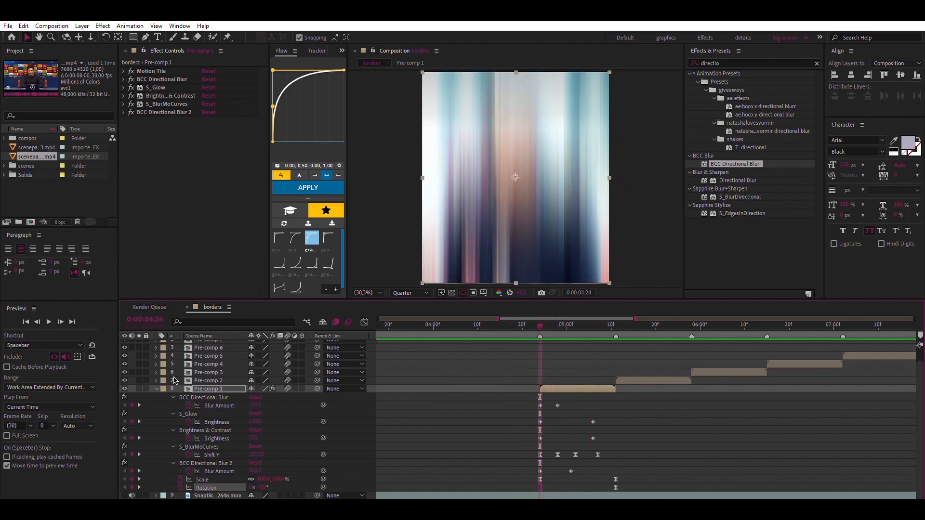
pyautogui.click(157, 389)
pyautogui.click(192, 159)
pyautogui.hotkey('ctrl', 'a')
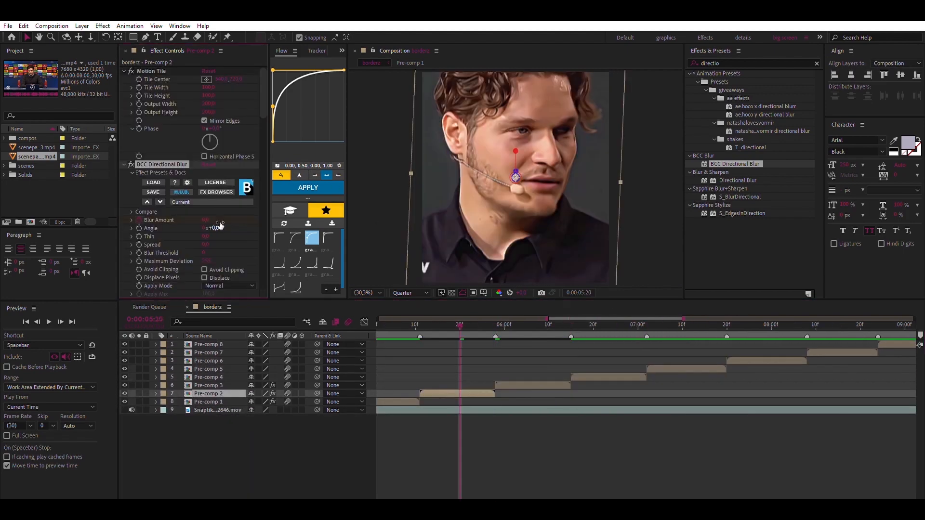
# Paste the copied effect stack onto Pre-comps 2, 3 and 4, setting the directional blur Angle to 90°
pyautogui.click(216, 228)
pyautogui.write('90')
pyautogui.click(208, 385)
pyautogui.click(208, 377)
pyautogui.hotkey('ctrl', 'v')
pyautogui.click(217, 269)
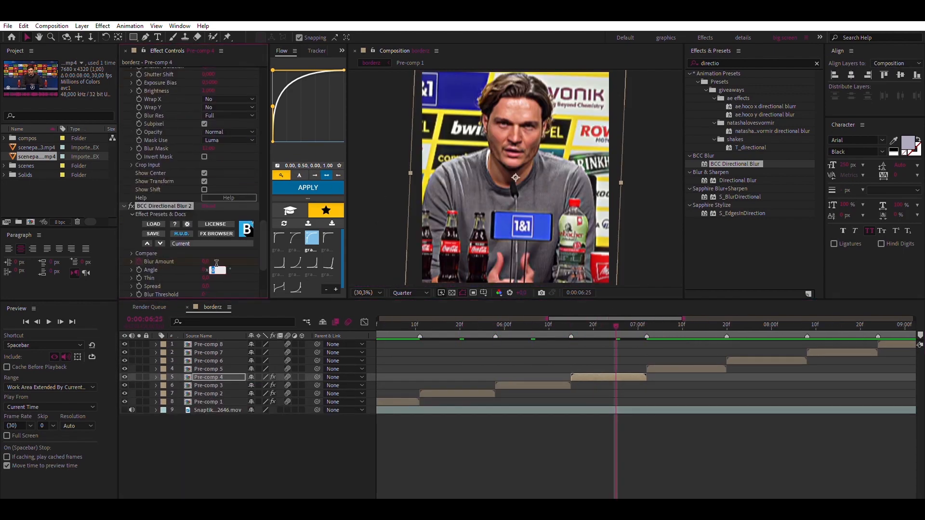
# Paste the effects and the Scale and Rotation keyframes onto Pre-comps 5 to 8, with a directional blur Angle of 90°
pyautogui.click(208, 369)
pyautogui.press('u')
pyautogui.press('u')
pyautogui.click(208, 360)
pyautogui.hotkey('ctrl', 'v')
pyautogui.click(217, 227)
pyautogui.write('90')
pyautogui.moveTo(546, 449); pyautogui.dragTo(629, 460)
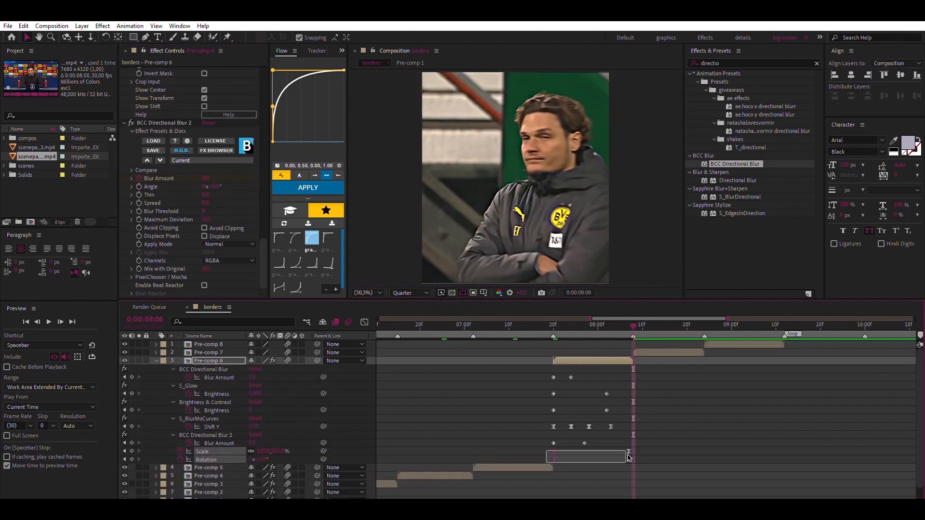
pyautogui.click(208, 353)
pyautogui.hotkey('ctrl', 'v')
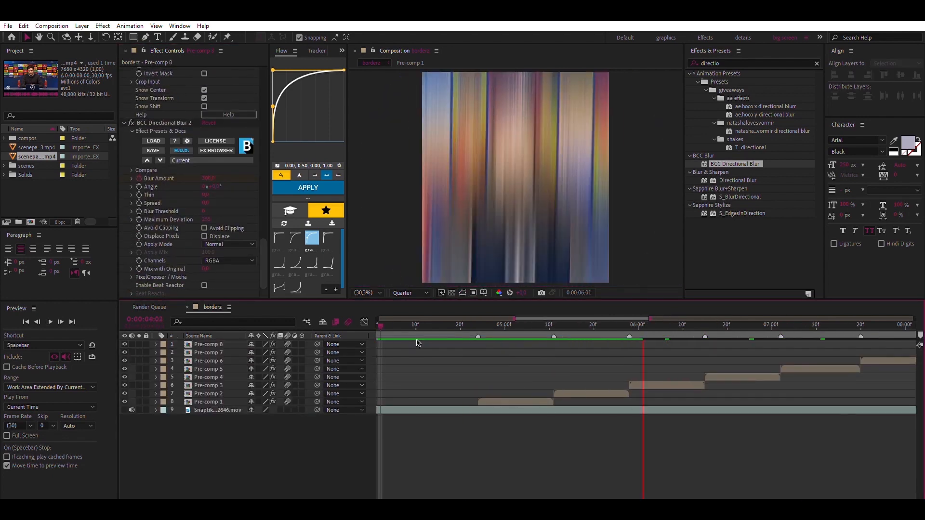
# Preview the transitions across all the clips from 0:00:04:10
pyautogui.click(416, 323)
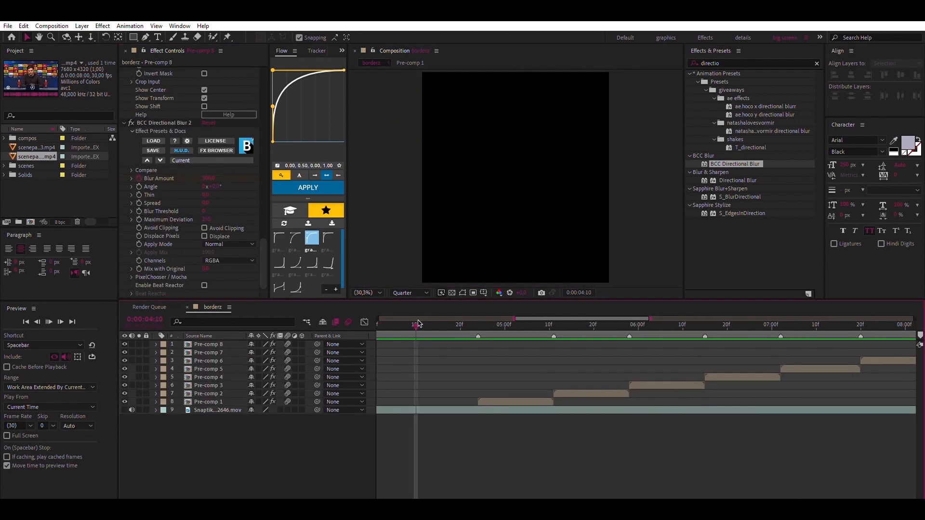
pyautogui.press('space')
# Create a black solid above all the clips, with the playhead at Pre-comp 1's start, 0:00:04:24
pyautogui.click(477, 322)
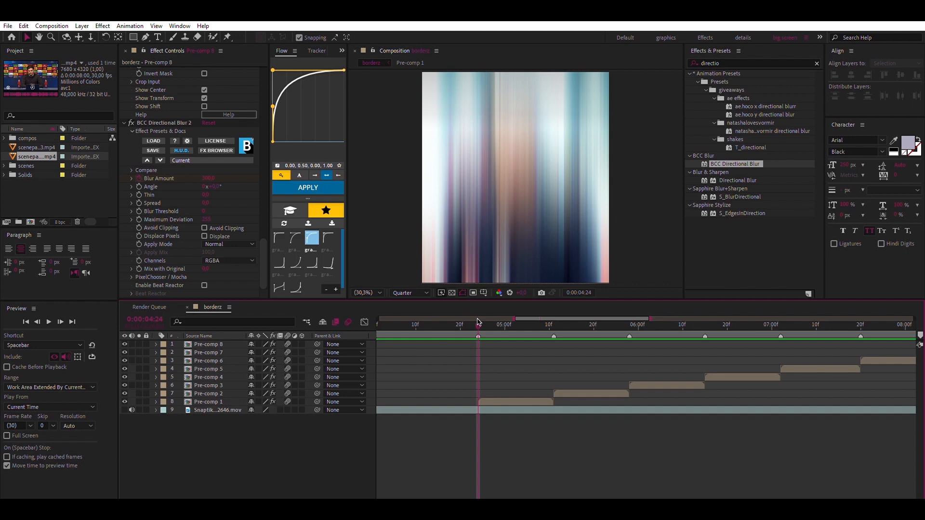
pyautogui.hotkey('ctrl', 'y')
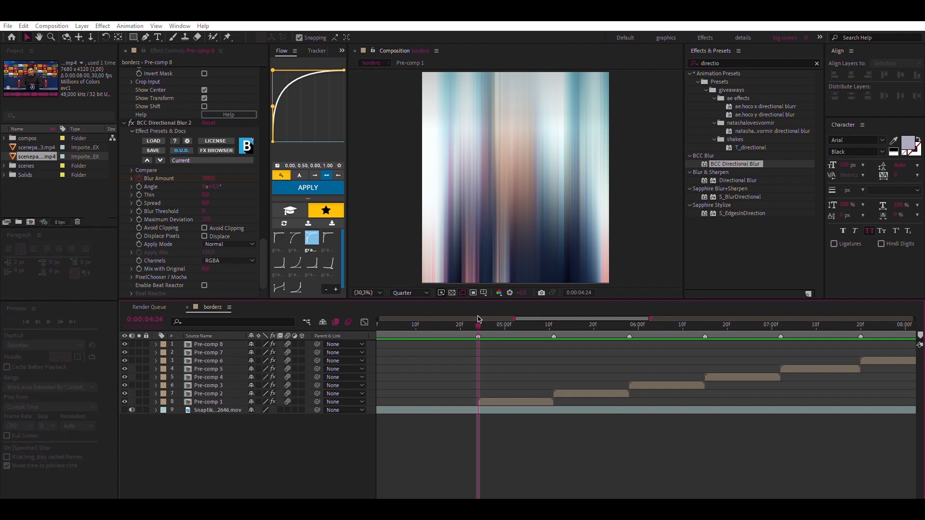
pyautogui.click(334, 393)
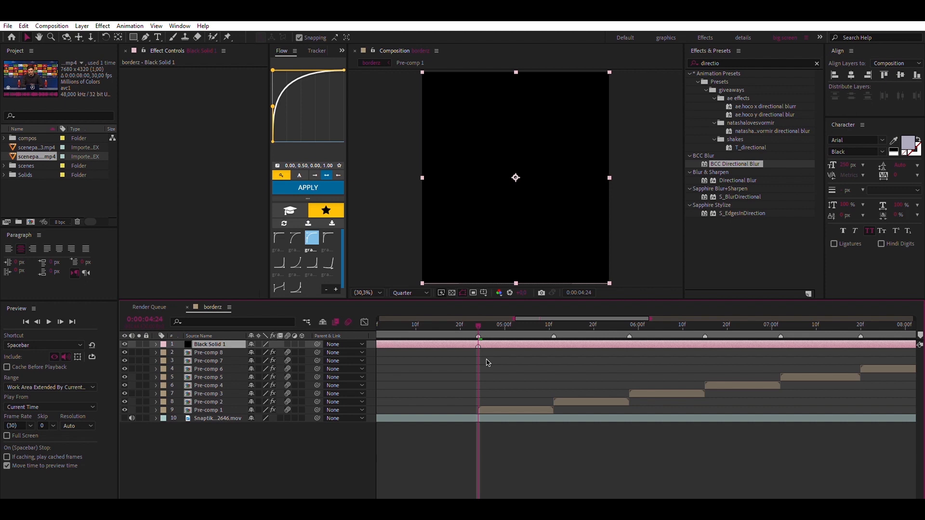
# Trim the black solid to run from 0:00:04:14 to 0:00:05:04, deleting the leftover part before it
pyautogui.hotkey('shift', 'pagedown')
pyautogui.hotkey('alt', ']')
pyautogui.press('F2')
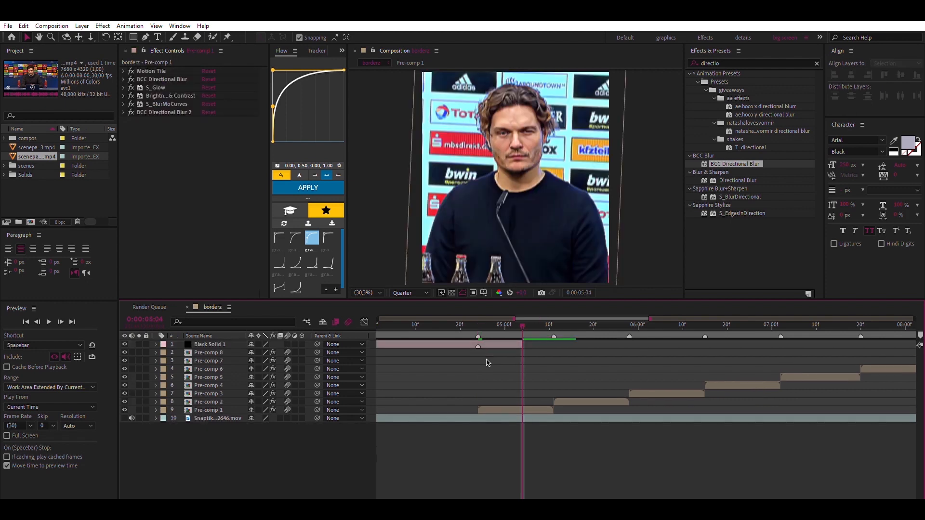
pyautogui.hotkey('shift', 'pageup')
pyautogui.click(456, 343)
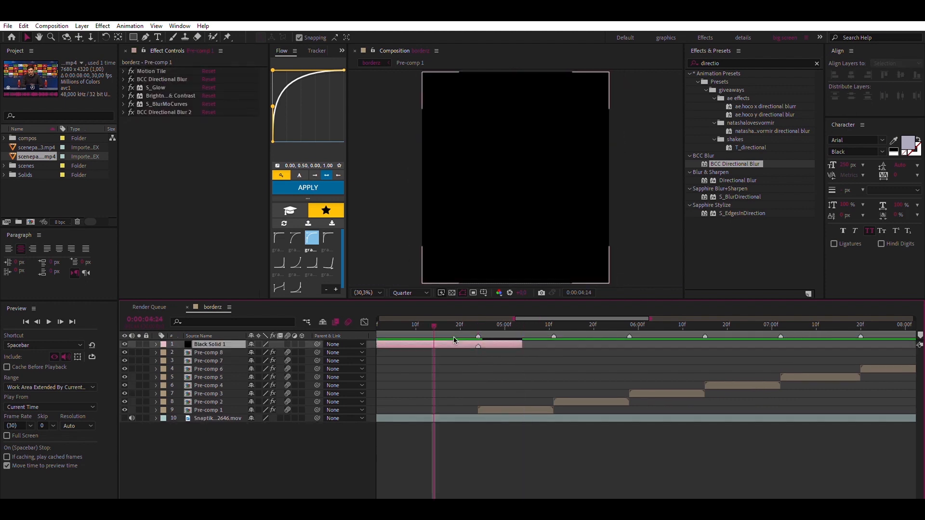
pyautogui.hotkey('ctrl', 'shift', 'd')
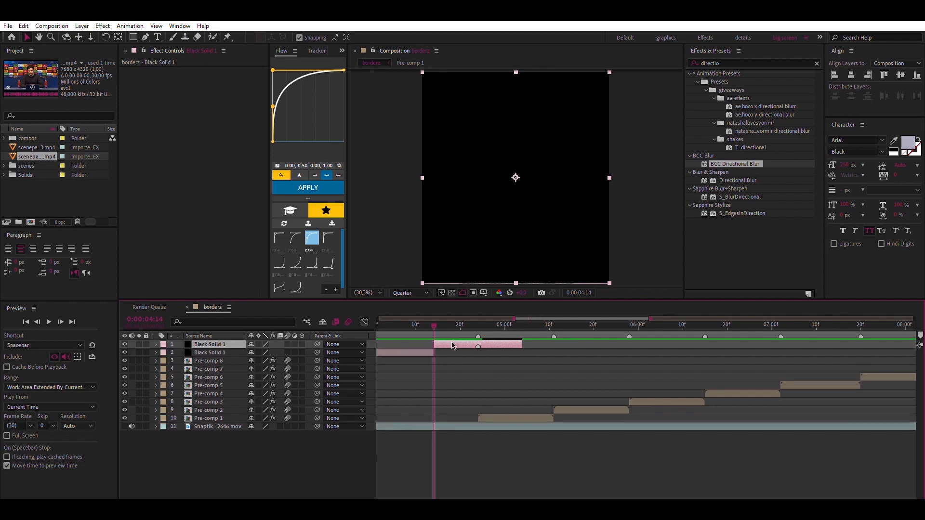
pyautogui.click(415, 352)
pyautogui.press('Delete')
pyautogui.click(477, 344)
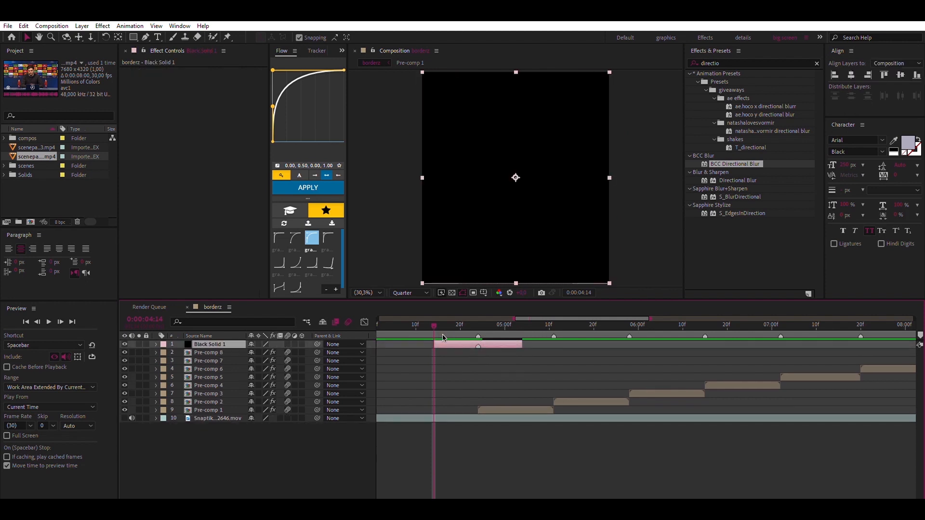
# Keyframe the black solid's Opacity at 0:00:04:24, with 0% at both ends, 0:00:04:14 and 0:00:05:04
pyautogui.press('t')
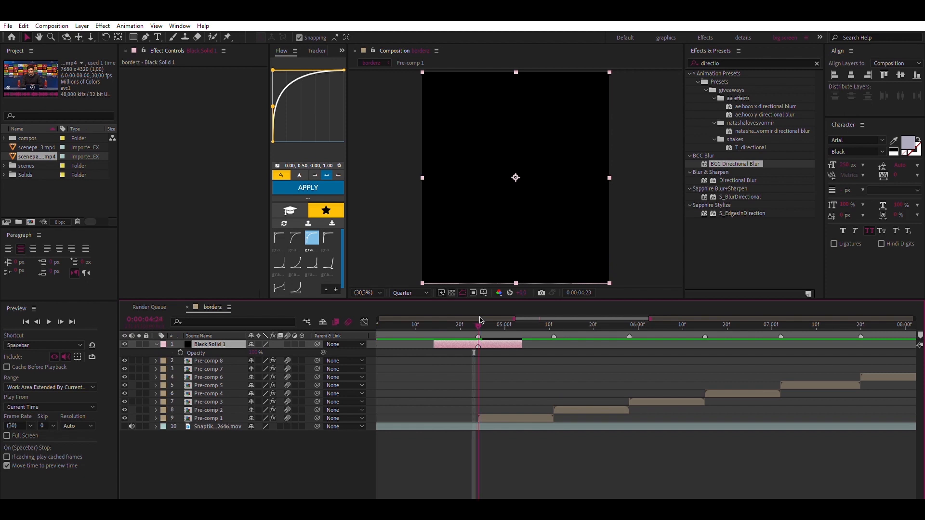
pyautogui.press('Return')
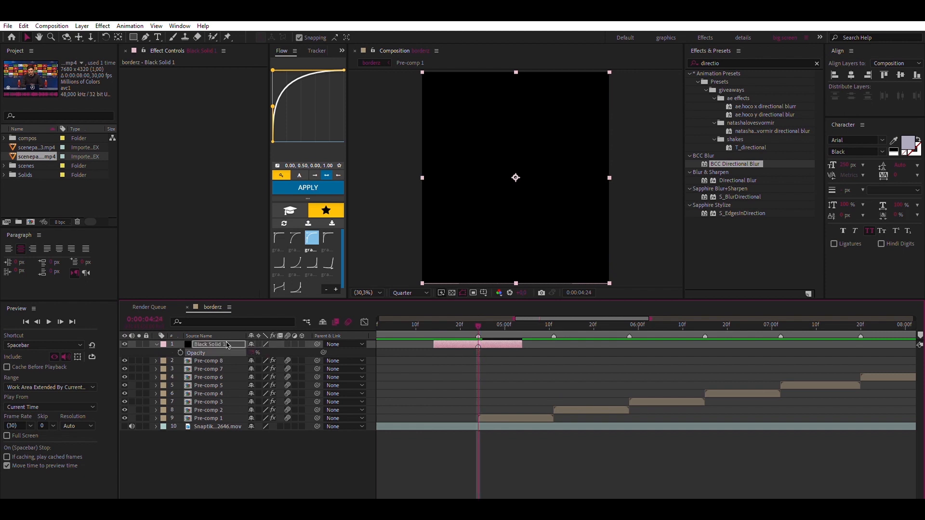
pyautogui.click(180, 352)
pyautogui.click(433, 326)
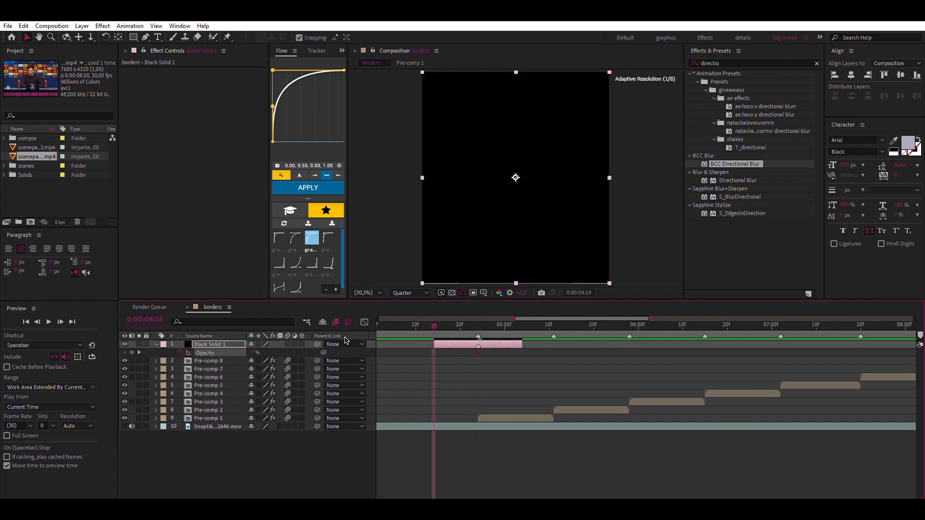
pyautogui.click(252, 353)
pyautogui.write('0')
pyautogui.press('Return')
pyautogui.click(522, 324)
pyautogui.click(252, 353)
pyautogui.write('0')
pyautogui.press('Return')
pyautogui.click(391, 376)
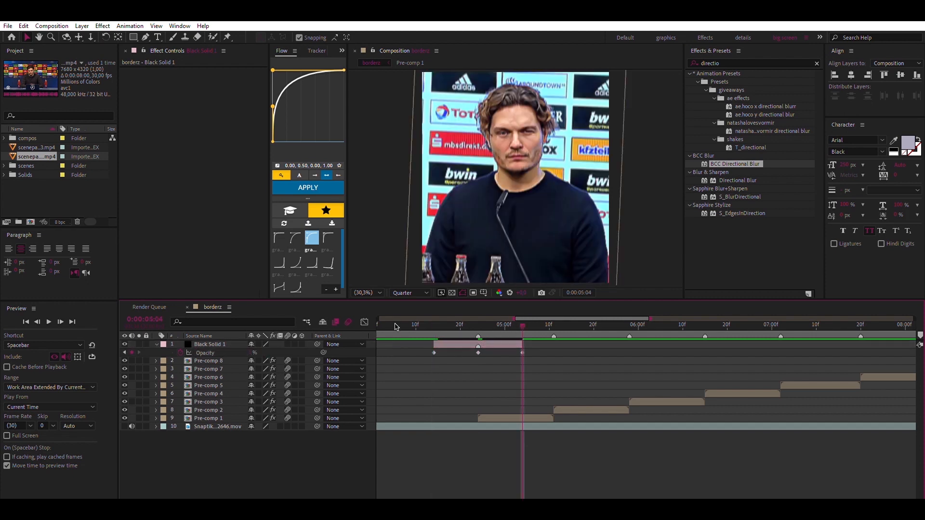
# Preview the black solid's fade from 0:00:04:05 and scrub through Pre-comp 1's first frames
pyautogui.click(395, 325)
pyautogui.press('space')
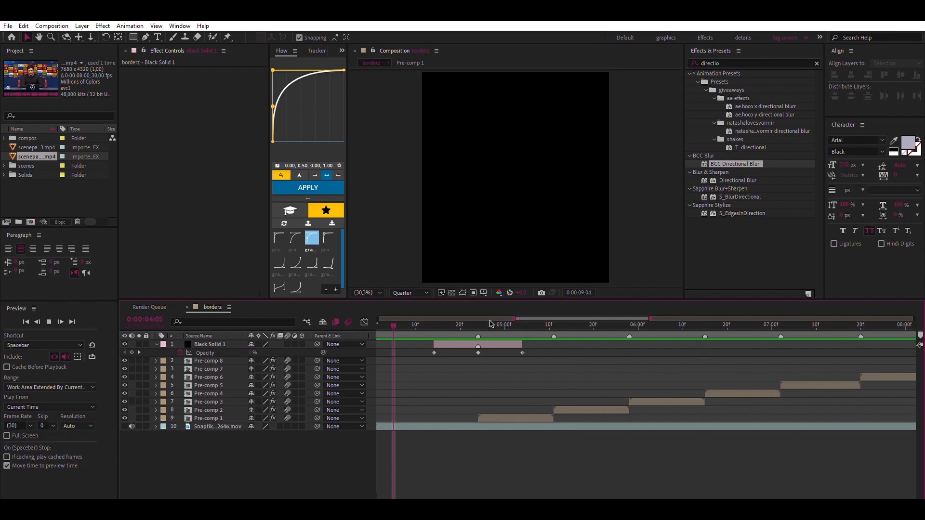
pyautogui.moveTo(491, 324); pyautogui.dragTo(497, 324)
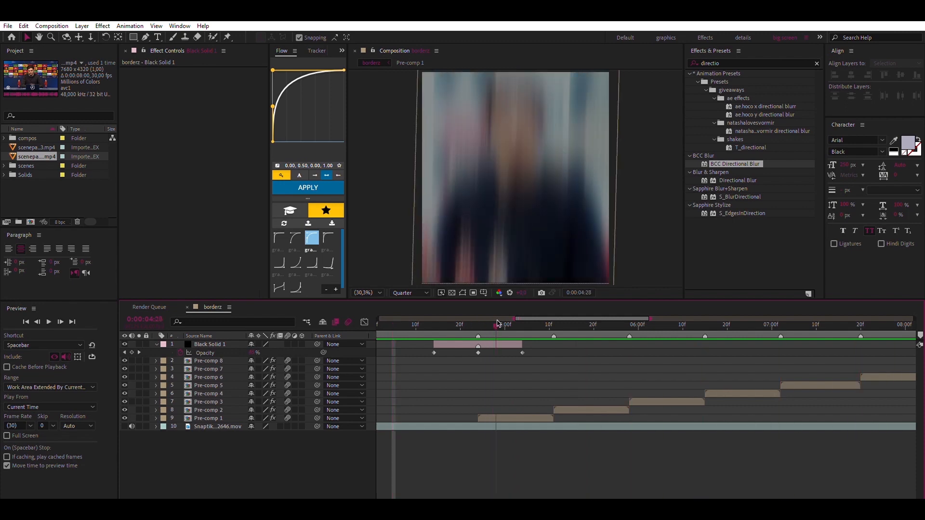
# Duplicate the faded black solid repeatedly, centring each copy on the next clip cut along the timeline
pyautogui.press('u')
pyautogui.click(209, 343)
pyautogui.hotkey('ctrl', 'd')
pyautogui.moveTo(511, 344); pyautogui.dragTo(586, 341)
pyautogui.hotkey('ctrl', 'd')
pyautogui.moveTo(576, 343); pyautogui.dragTo(650, 338)
pyautogui.hotkey('ctrl', 'd')
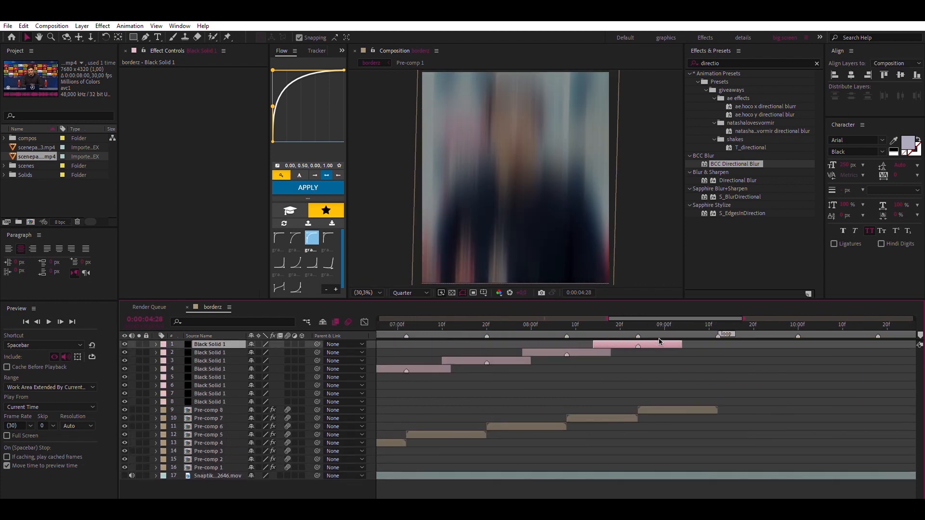
# Preview the edit with all the black fades from 0:00:04:08, and stop at 0:00:05:00
pyautogui.click(438, 328)
pyautogui.press('space')
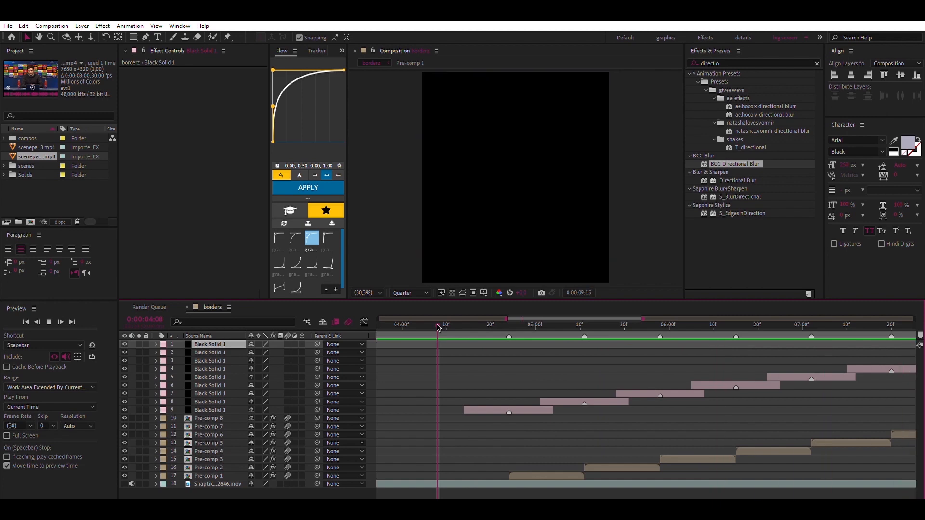
pyautogui.click(535, 326)
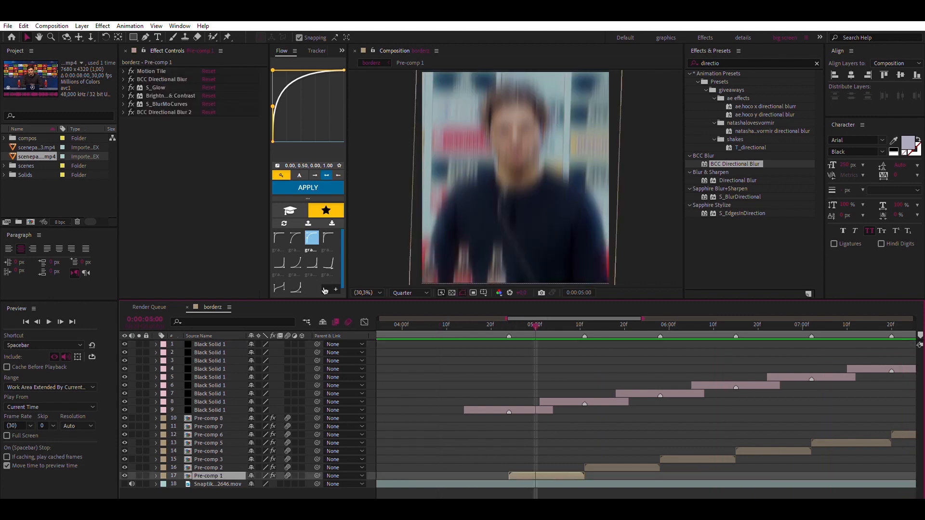
# Delete both BCC Directional Blur effects from Pre-comp 1
pyautogui.click(159, 80)
pyautogui.press('Delete')
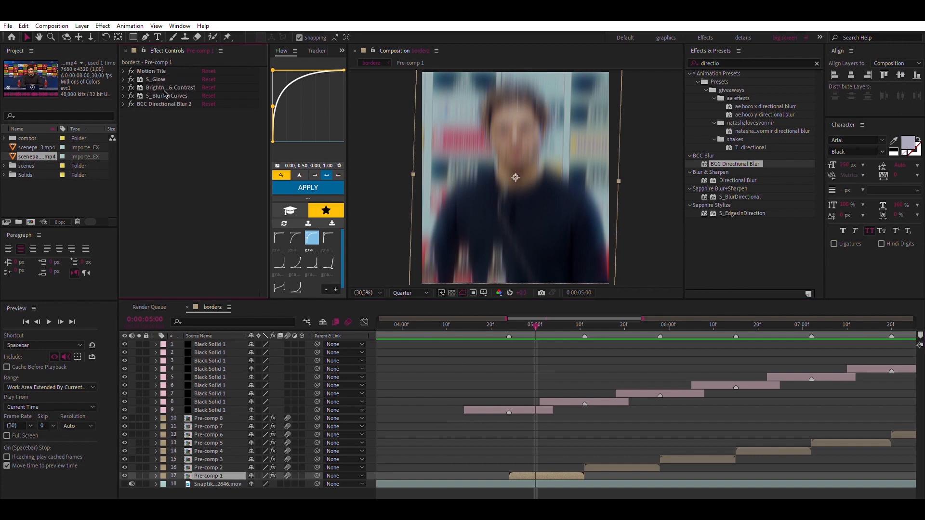
pyautogui.press('Delete')
# Apply the built-in Directional Blur to Pre-comp 1 below Motion Tile and keyframe its Blur Length at 150
pyautogui.click(742, 59)
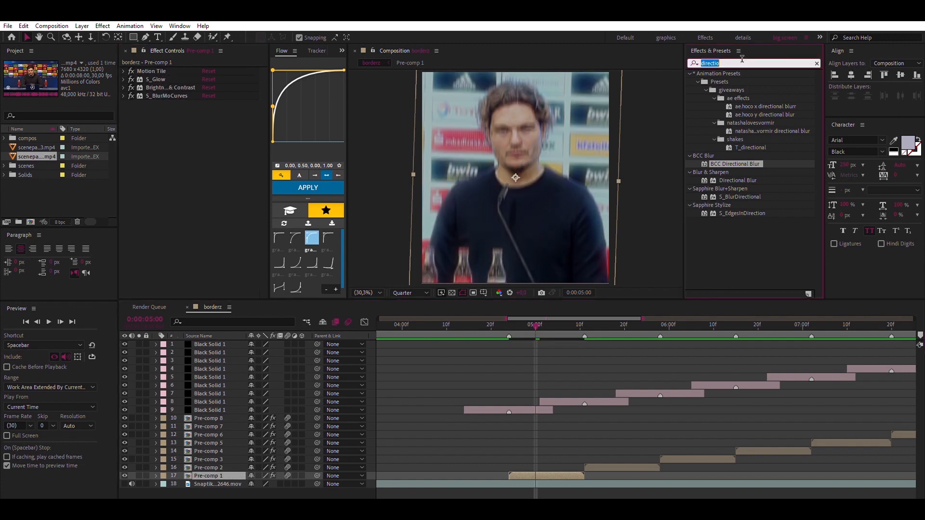
pyautogui.doubleClick(737, 181)
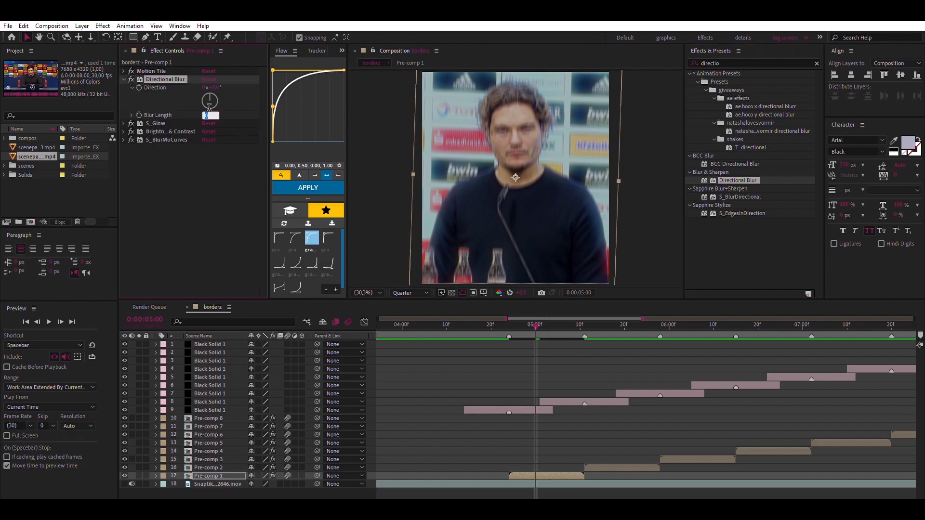
pyautogui.write('150')
pyautogui.press('Return')
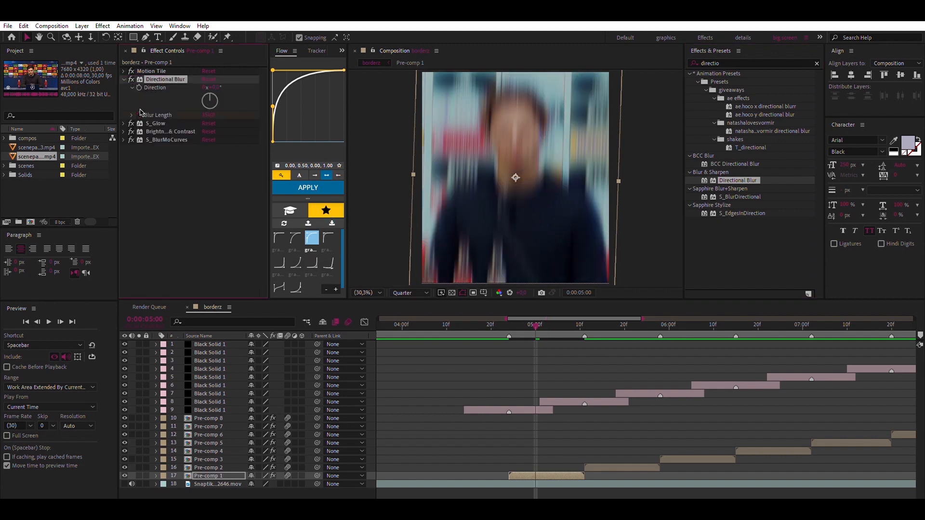
# Move the Blur Length keyframe to Pre-comp 1's start at 0:00:04:24, and keyframe the length to 0 at 0:00:04:28
pyautogui.press('u')
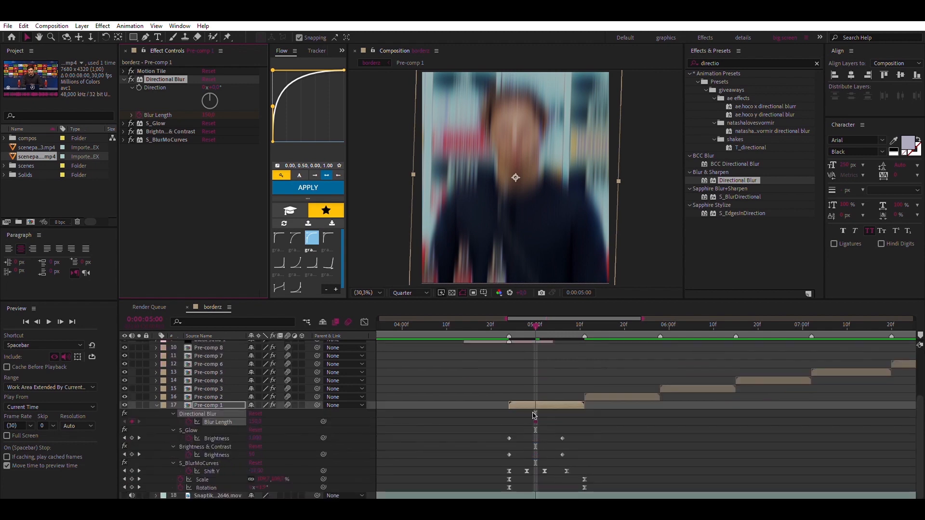
pyautogui.click(511, 320)
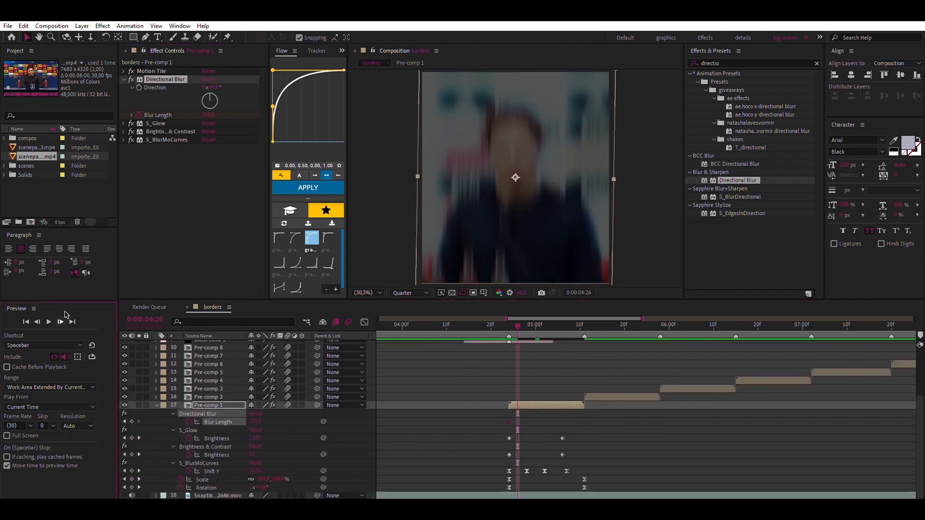
pyautogui.click(256, 420)
pyautogui.press('Return')
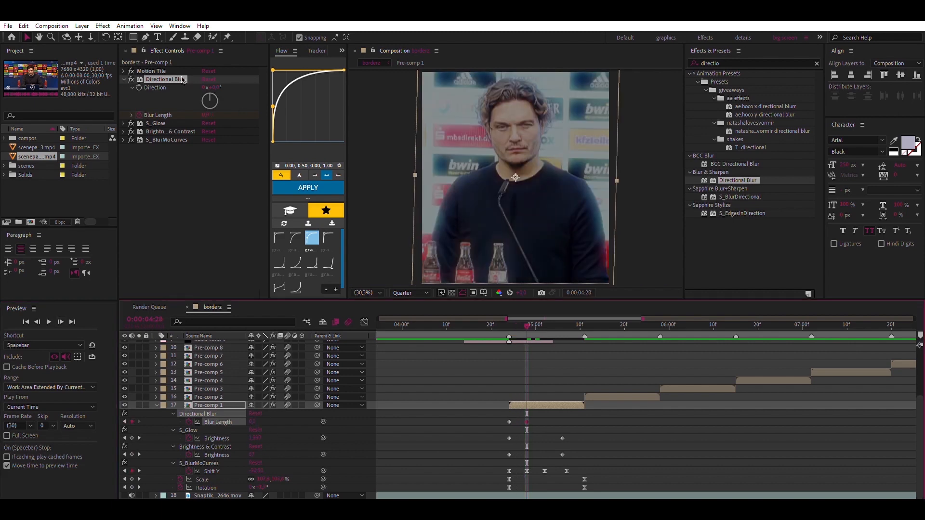
# Duplicate Pre-comp 1's Directional Blur and place the copy below S_BlurMoCurves
pyautogui.hotkey('ctrl', 'd')
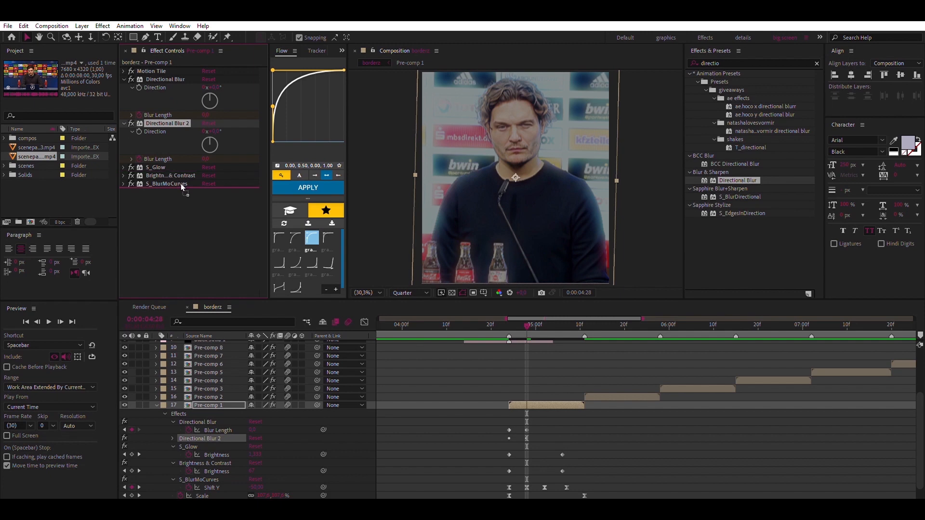
pyautogui.moveTo(180, 183)
pyautogui.mouseDown()
pyautogui.moveTo(176, 172)
pyautogui.moveTo(181, 184)
pyautogui.mouseUp()
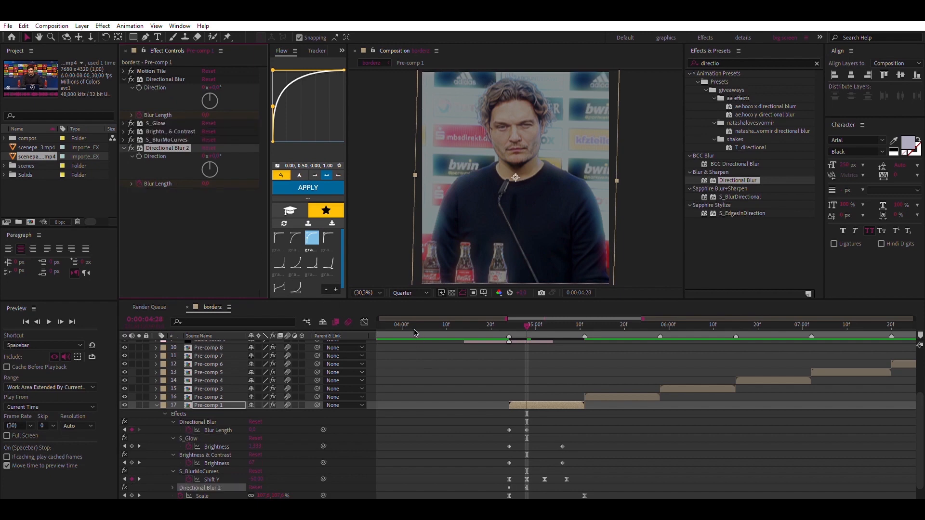
# Reveal Pre-comp 1's keyframes and move Directional Blur 2's second Blur Length keyframe to 0:00:05:01
pyautogui.press('u')
pyautogui.press('u')
pyautogui.scroll(-4, 526, 398)
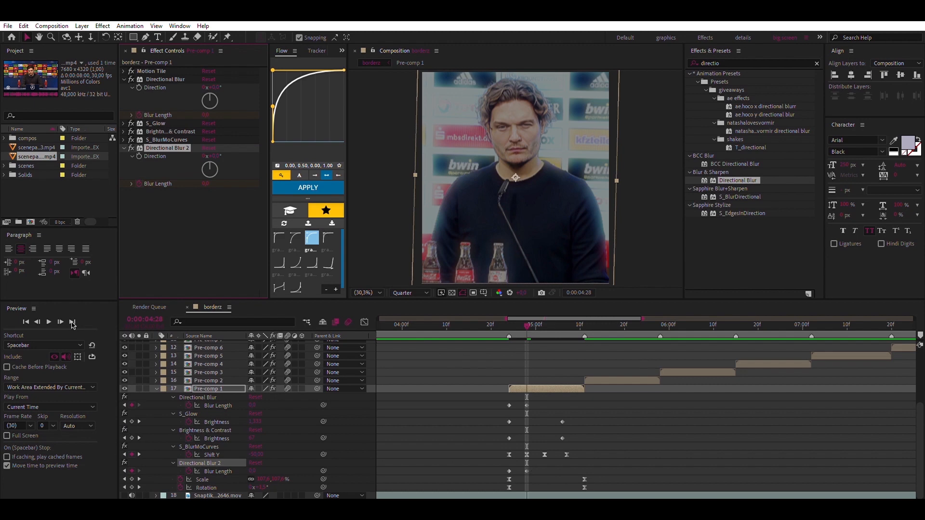
pyautogui.click(61, 321)
pyautogui.click(61, 321)
pyautogui.click(61, 321)
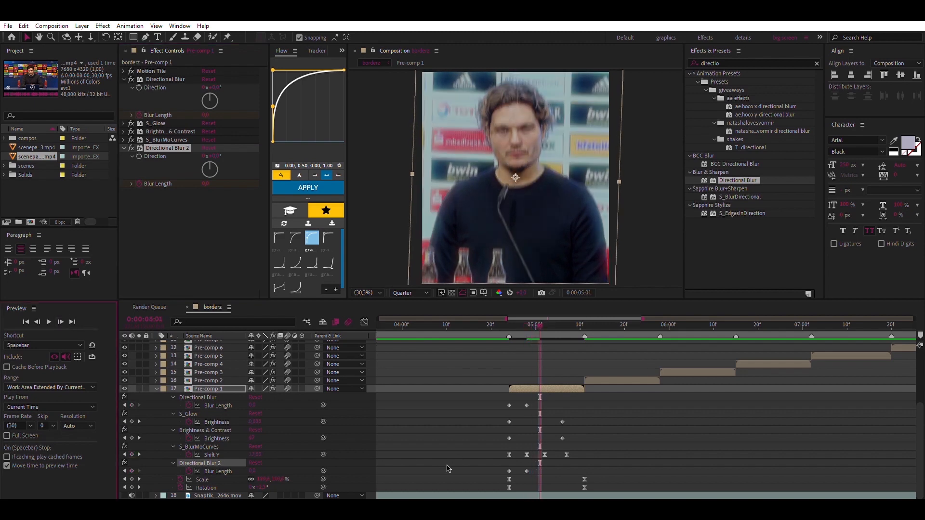
pyautogui.moveTo(526, 470); pyautogui.dragTo(540, 470)
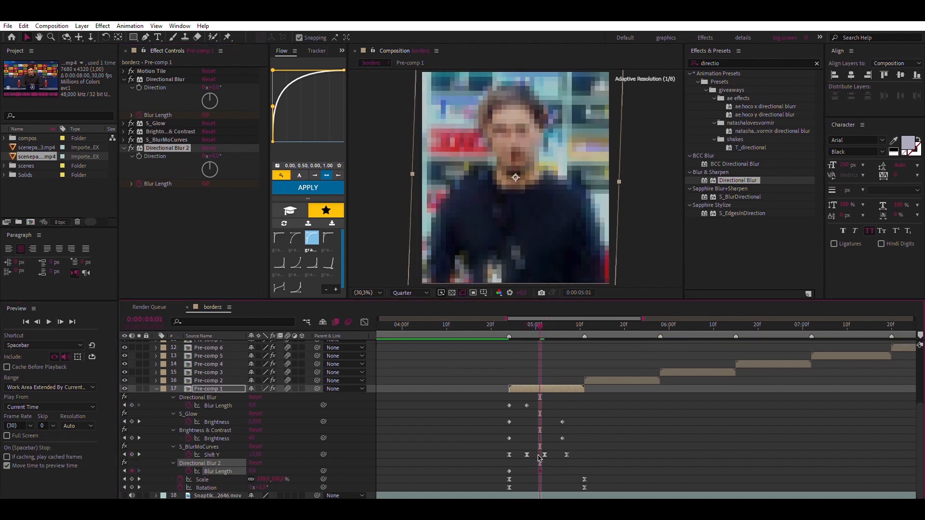
# Change Directional Blur 2's Blur Length keyframe at Pre-comp 1's start, 0:00:04:24, and collapse the layer's keyframes
pyautogui.click(510, 323)
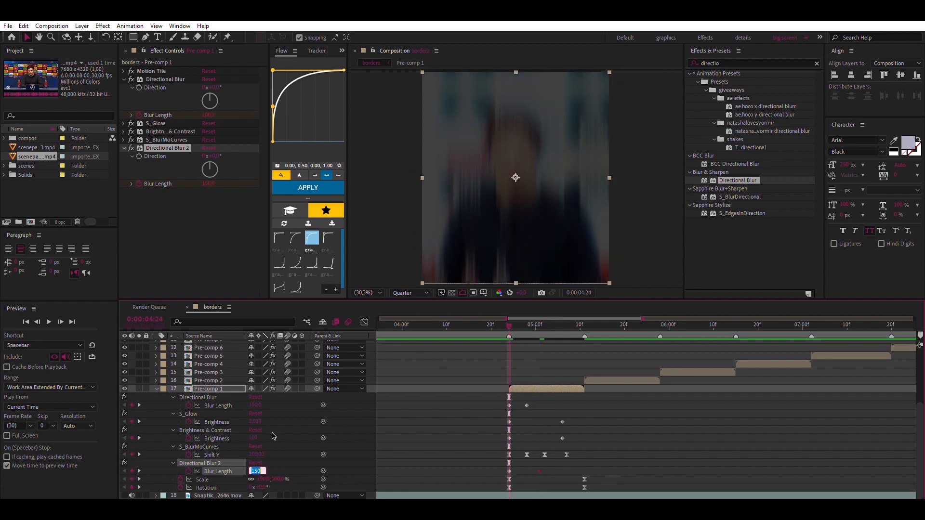
pyautogui.press('u')
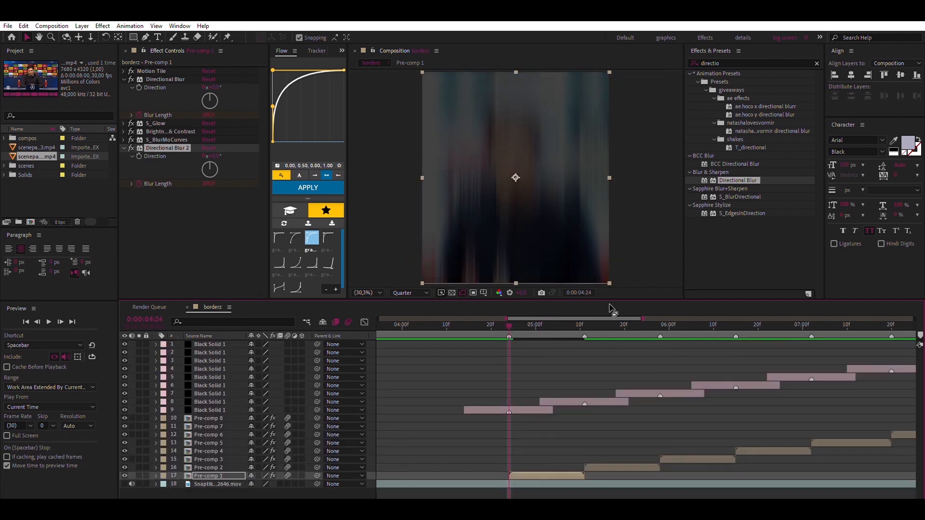
# Copy all of Pre-comp 1's effects and paste them onto Pre-comp 2 at 0:00:05:11 in place of its existing effects
pyautogui.click(585, 323)
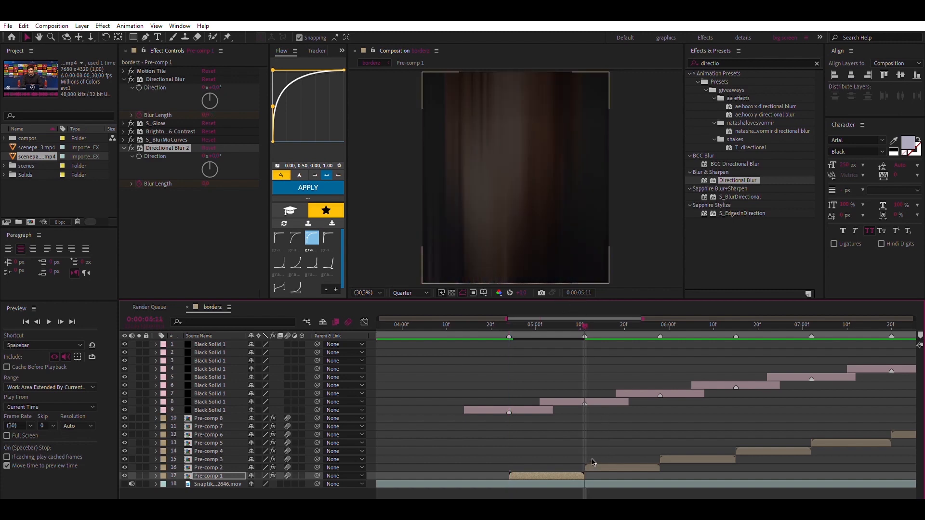
pyautogui.click(592, 465)
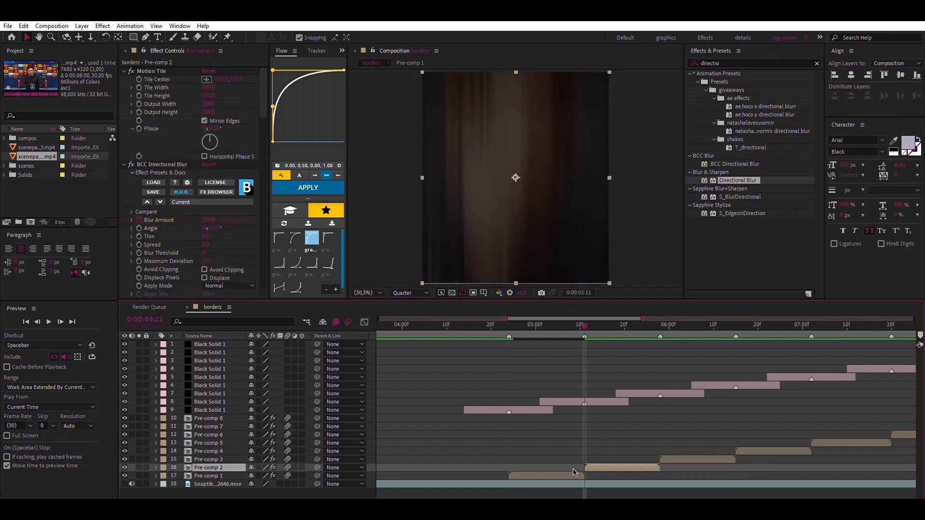
pyautogui.click(573, 475)
pyautogui.hotkey('ctrl', 'a')
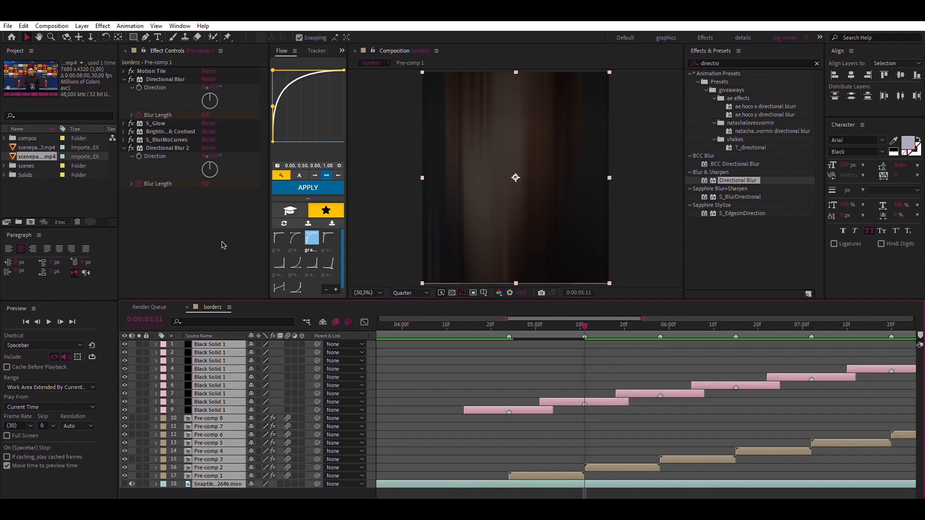
pyautogui.click(457, 399)
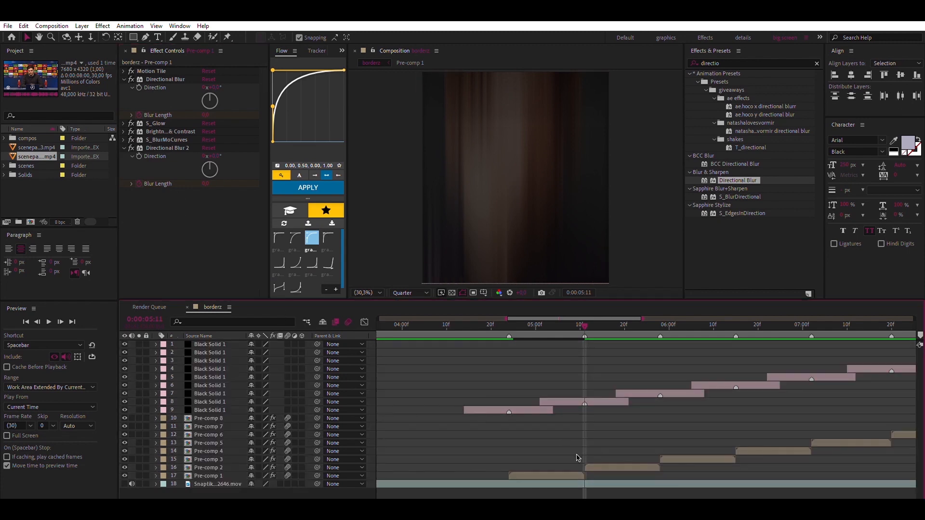
pyautogui.click(576, 474)
pyautogui.hotkey('ctrl', 'a')
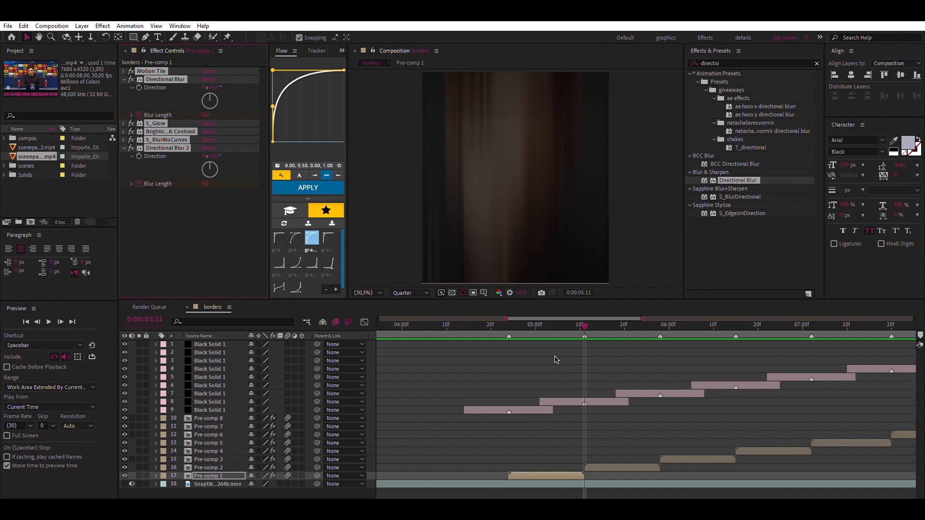
pyautogui.click(597, 466)
pyautogui.hotkey('ctrl', 'shift', 'e')
pyautogui.hotkey('ctrl', 'v')
# Replace the effects on Pre-comp 3 through Pre-comp 8 with the set copied from Pre-comp 1, pasting at each clip's start
pyautogui.click(689, 459)
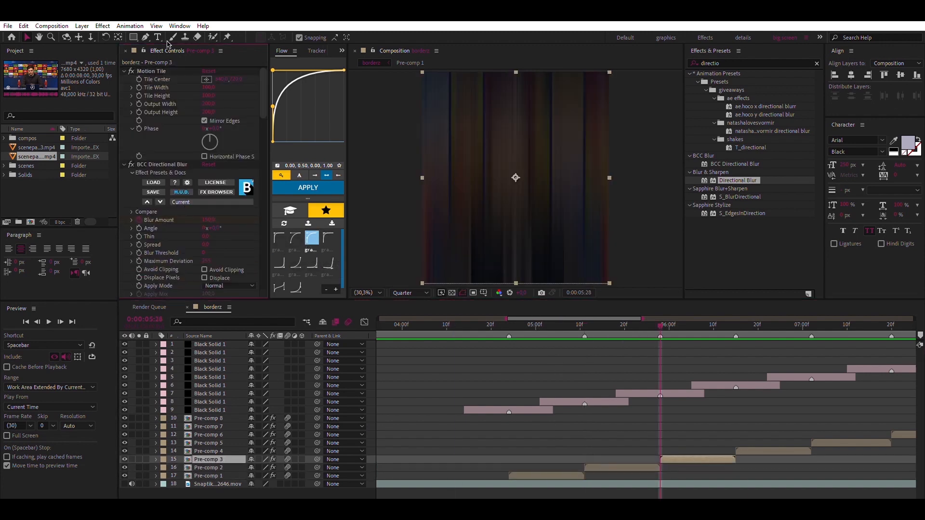
pyautogui.click(616, 450)
pyautogui.click(694, 442)
pyautogui.click(773, 435)
pyautogui.click(850, 427)
pyautogui.click(747, 419)
pyautogui.hotkey('ctrl', 'shift', 'e')
pyautogui.hotkey('ctrl', 'v')
# Preview the composition from 0:00:03:18 to review the transitions
pyautogui.hscroll(-10, 510, 397)
pyautogui.click(411, 325)
pyautogui.click(511, 397)
pyautogui.press('space')
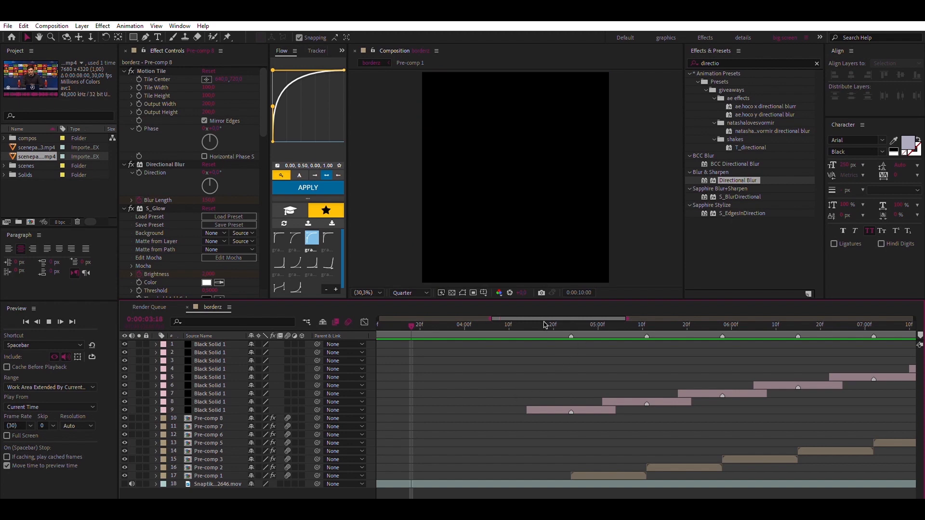
# Delete the last Black Solid 1, the one over the end of the clip sequence near the loop marker
pyautogui.click(576, 322)
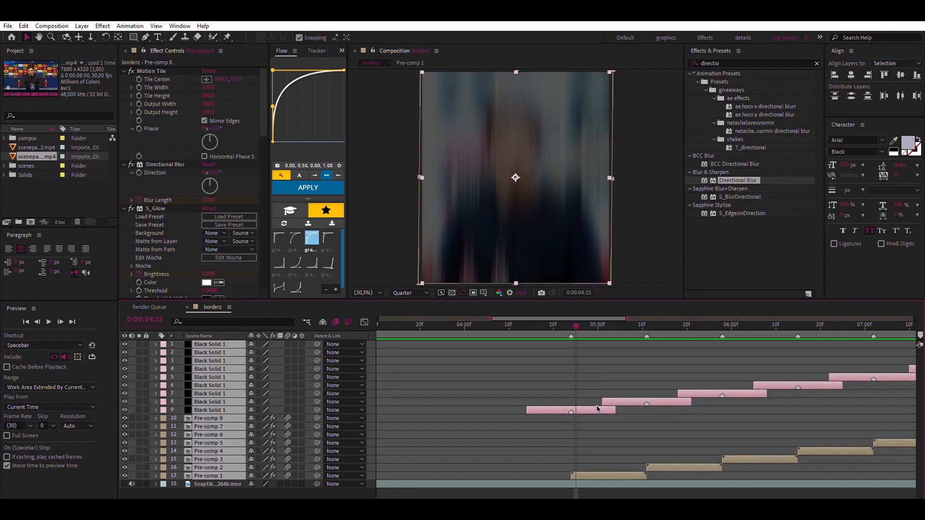
pyautogui.press('pageup')
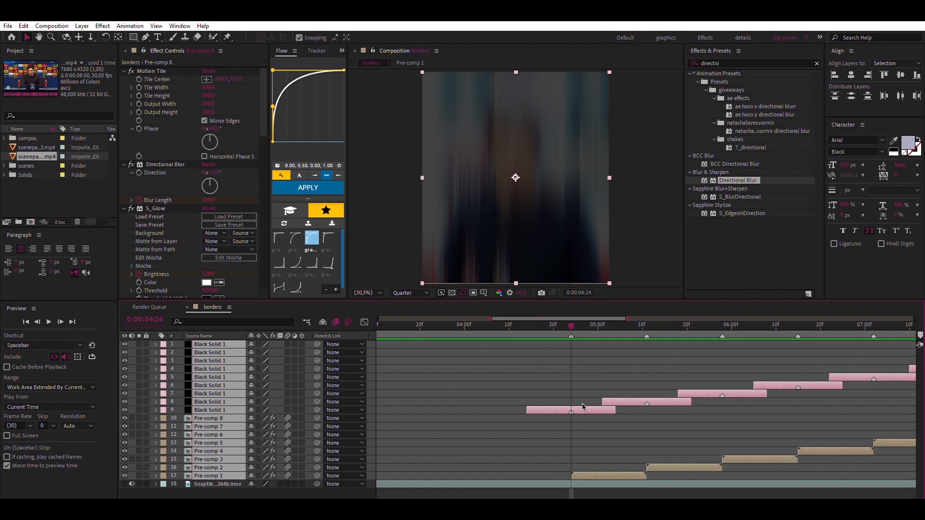
pyautogui.click(536, 377)
pyautogui.moveTo(567, 318); pyautogui.dragTo(694, 320)
pyautogui.click(704, 343)
pyautogui.press('Delete')
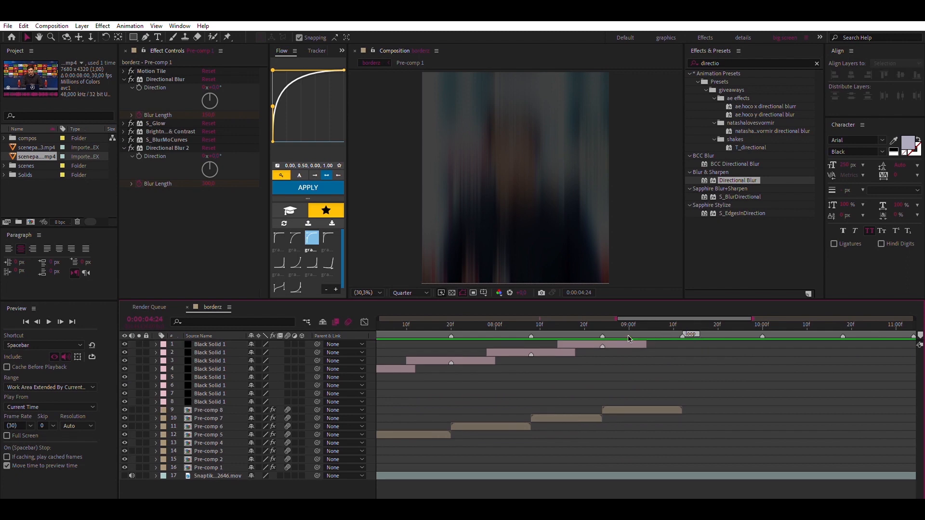
# Pre-compose all the black solids and pre-comps into one nested composition, leaving out the Snaptik audio layer
pyautogui.moveTo(636, 318); pyautogui.dragTo(536, 320)
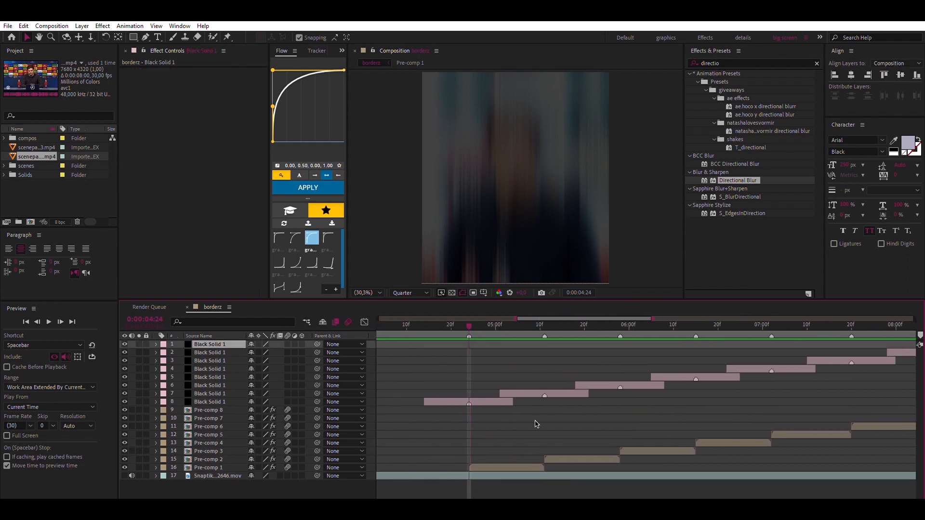
pyautogui.hotkey('ctrl', 'a')
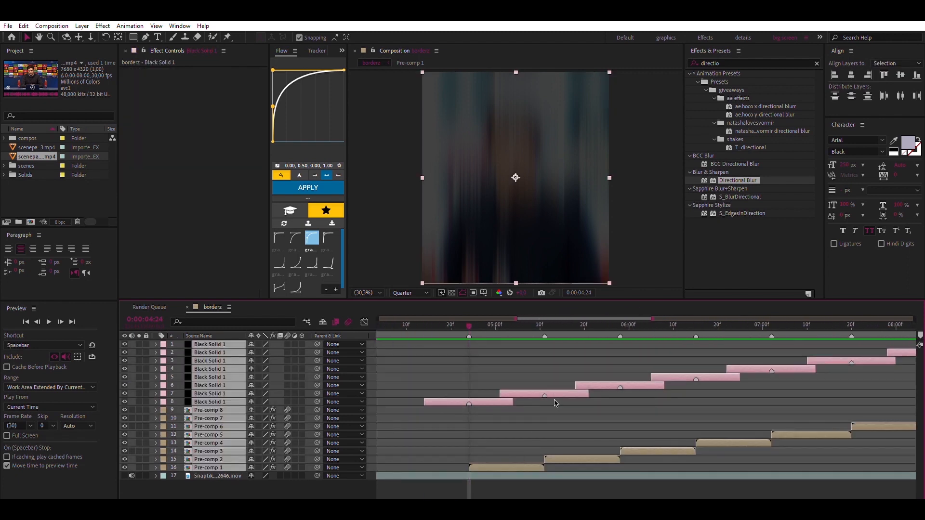
pyautogui.hotkey('ctrl', 'shift', 'c')
pyautogui.press('Return')
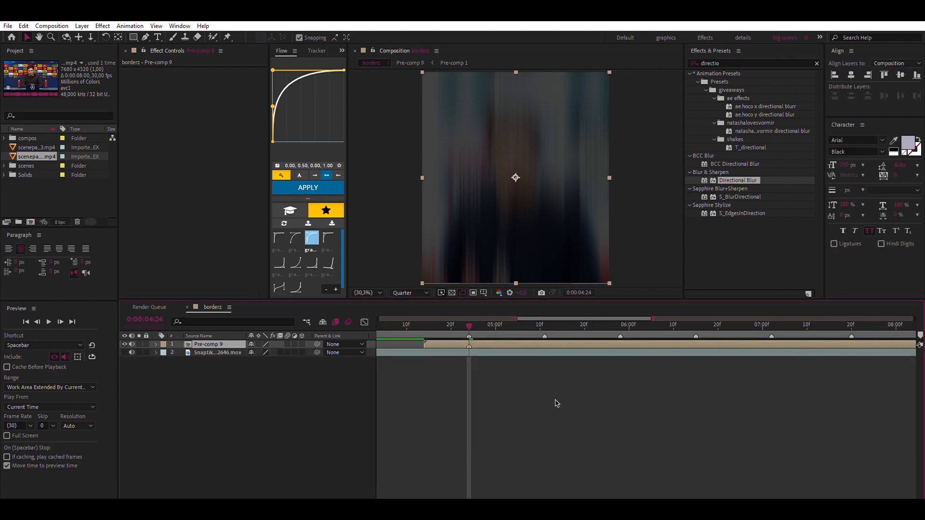
# Duplicate the nested composition, move the copy so its layer marker lines up with the loop marker, and preview the whole timeline
pyautogui.hotkey('ctrl', 'd')
pyautogui.moveTo(501, 344); pyautogui.dragTo(716, 342)
pyautogui.click(512, 411)
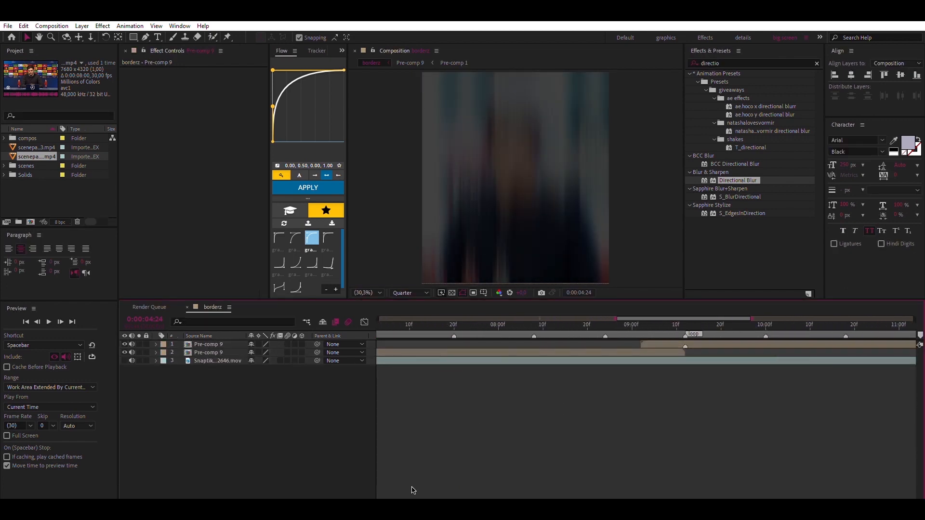
pyautogui.moveTo(407, 502); pyautogui.dragTo(360, 497)
pyautogui.press('space')
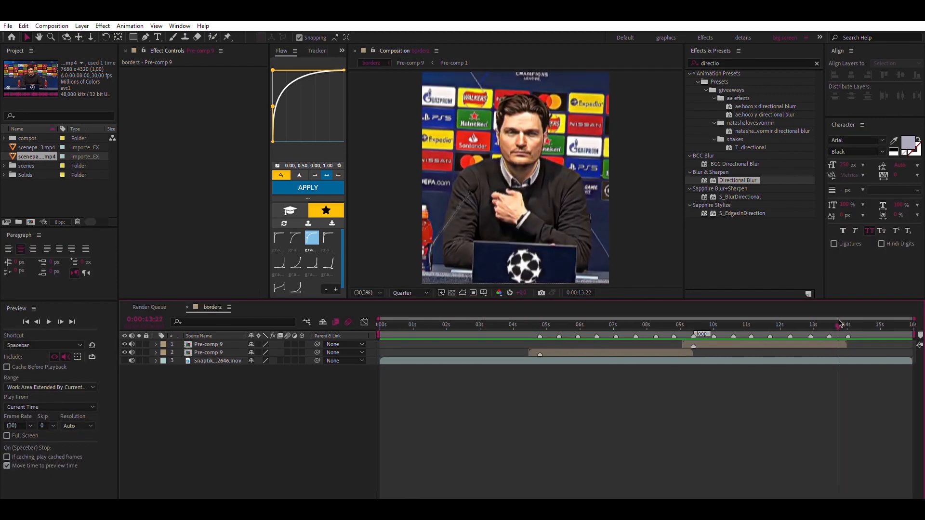
# Create a text layer reading "you're like a commotion" in the middle of the frame at 0:00:00:00
pyautogui.click(433, 379)
pyautogui.hotkey('ctrl', 't')
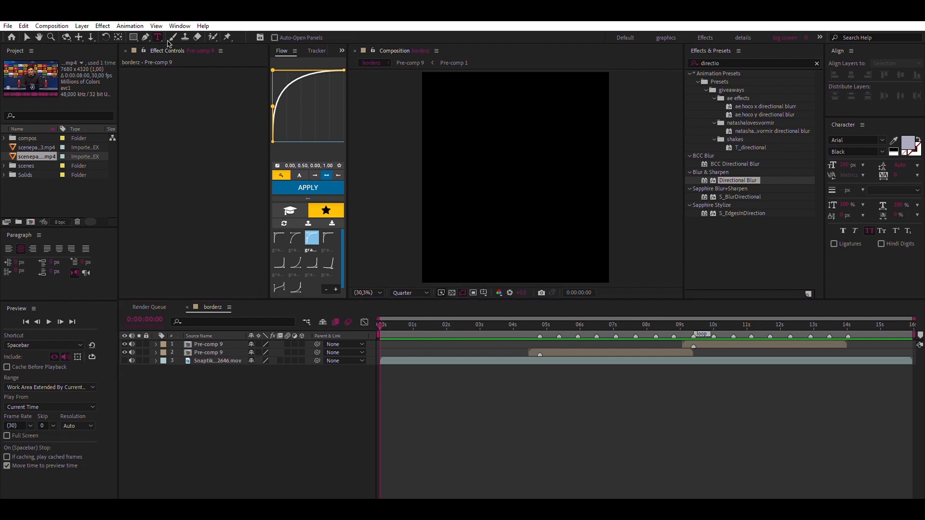
pyautogui.click(484, 182)
pyautogui.write('you')
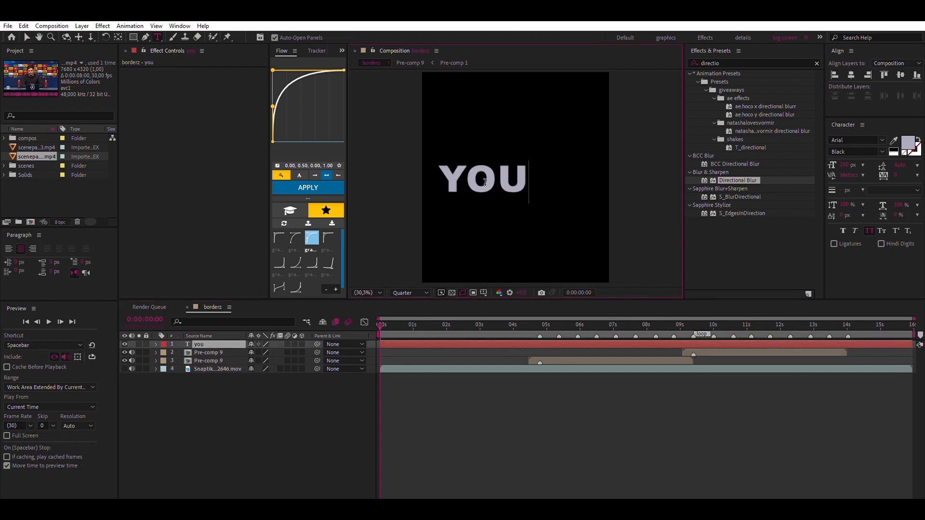
pyautogui.write("'re like a")
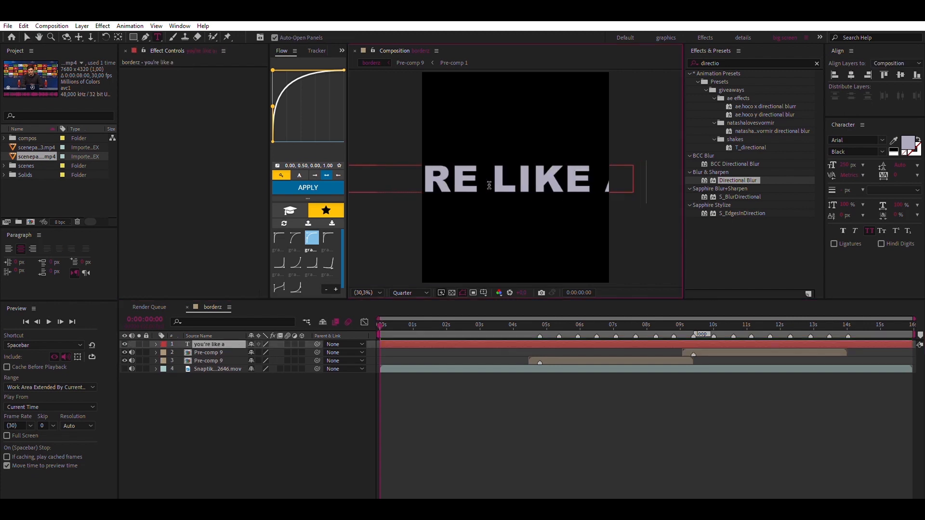
pyautogui.write(' commotion')
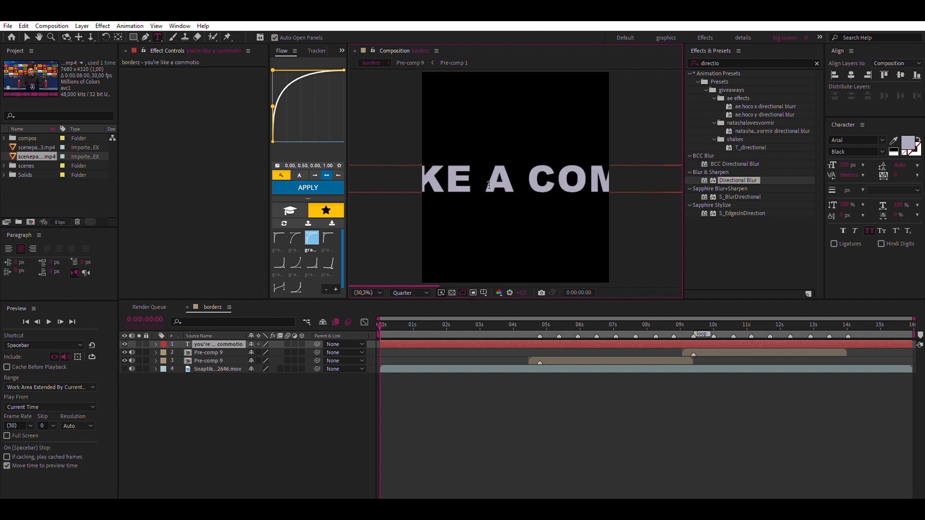
pyautogui.click(387, 335)
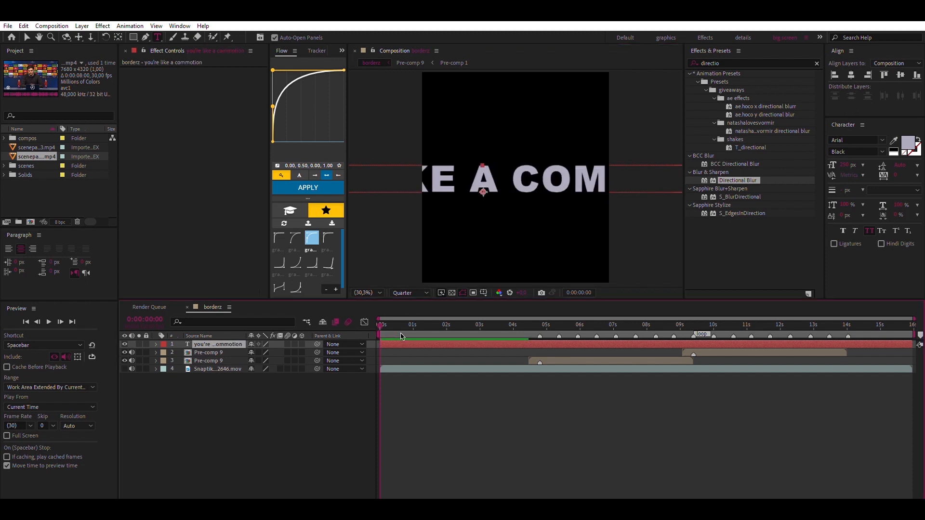
pyautogui.press('v')
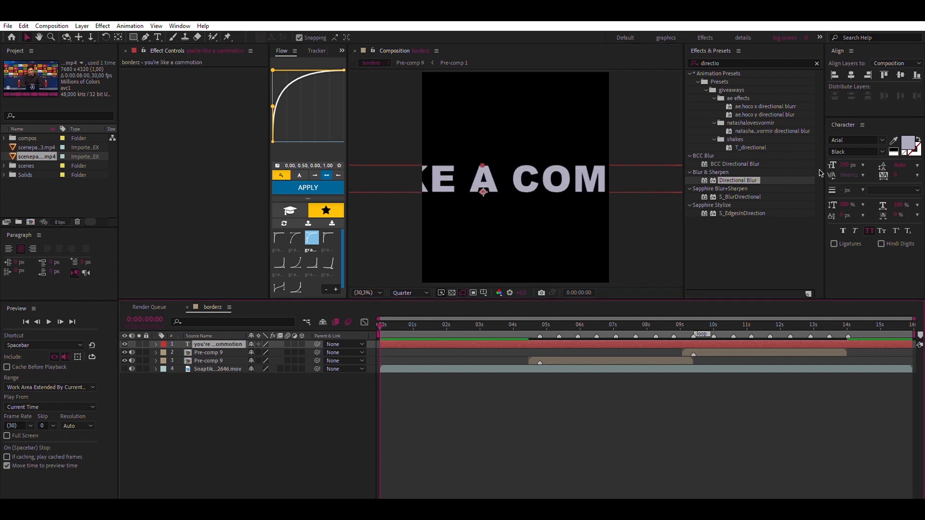
# Reduce the "you're like a commotion" text's font size and make its fill white
pyautogui.click(849, 164)
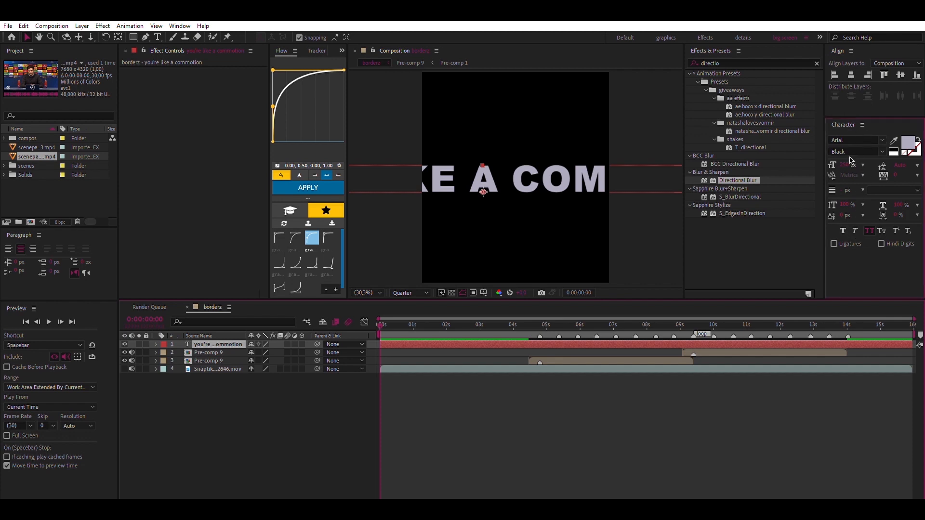
pyautogui.write('72')
pyautogui.press('Return')
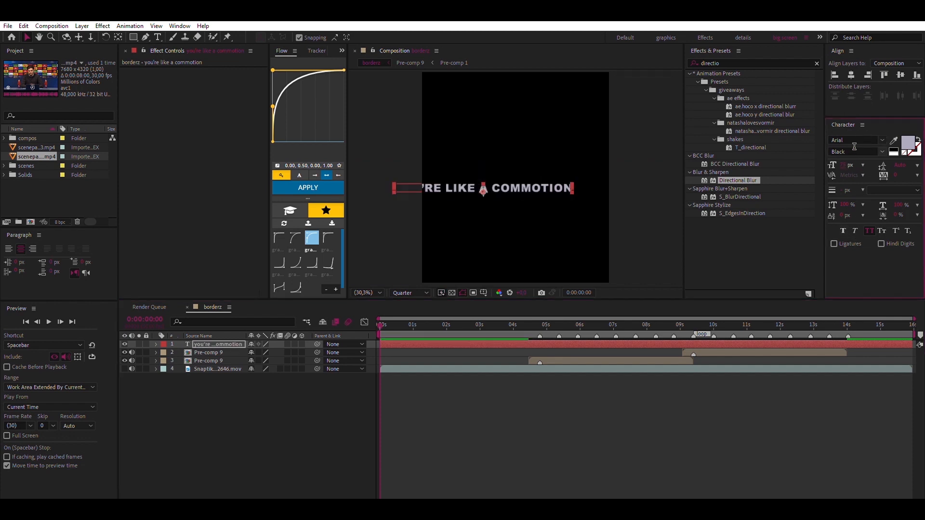
# Set the lyric text's font to Helvetica and turn off All Caps
pyautogui.click(881, 137)
pyautogui.write('helv')
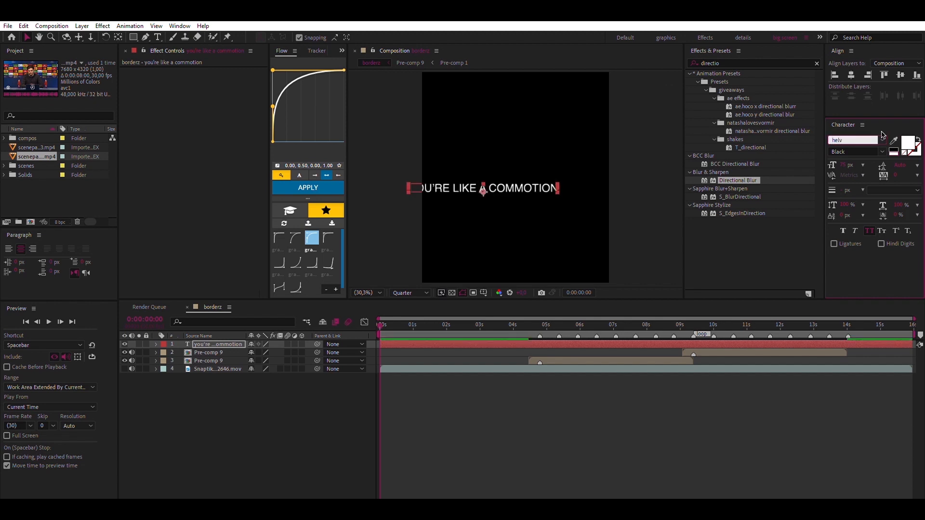
pyautogui.press('Return')
pyautogui.click(868, 230)
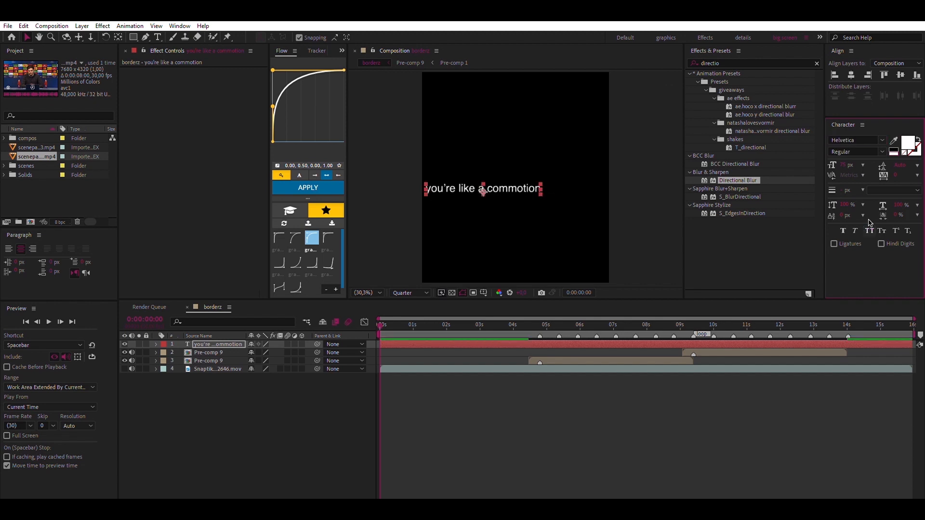
pyautogui.click(878, 144)
pyautogui.press('Escape')
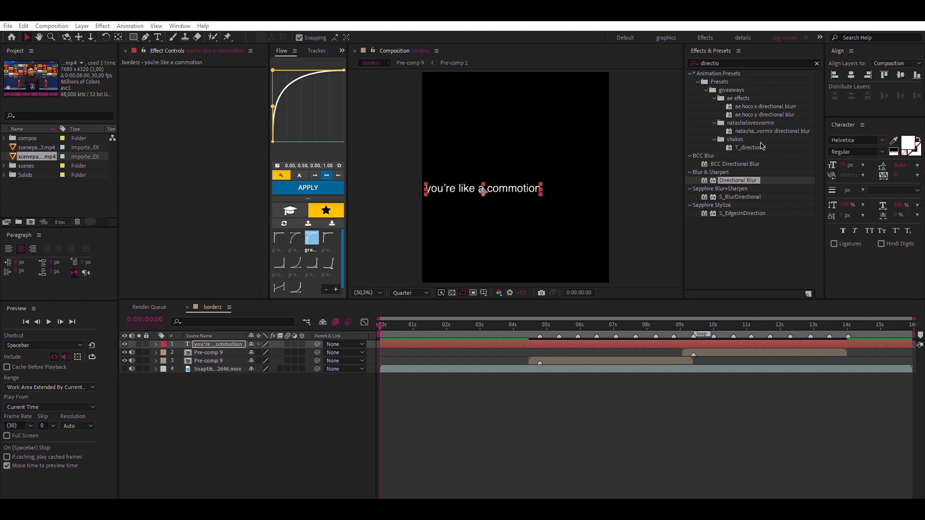
# Try out several fonts on the lyric text and set it to TS Block Bold
pyautogui.click(861, 165)
pyautogui.click(874, 140)
pyautogui.press('Down')
pyautogui.press('Down')
pyautogui.press('Down')
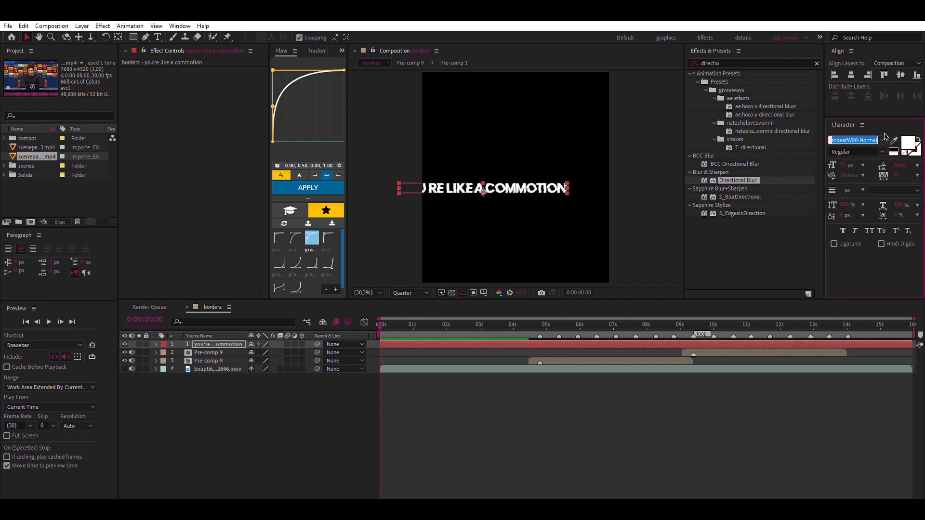
pyautogui.press('Down')
pyautogui.press('Down')
pyautogui.press('Down')
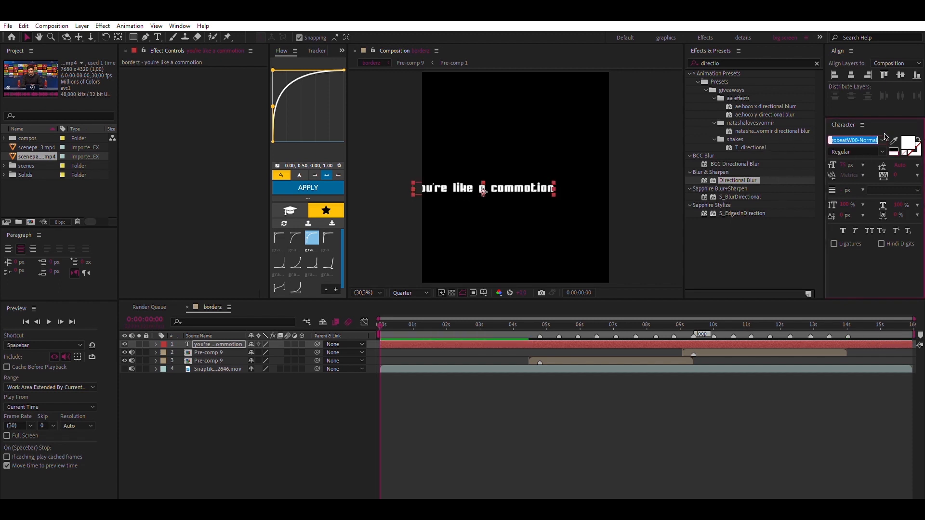
pyautogui.press('Down')
pyautogui.press('Down')
pyautogui.press('Down')
pyautogui.press('Down')
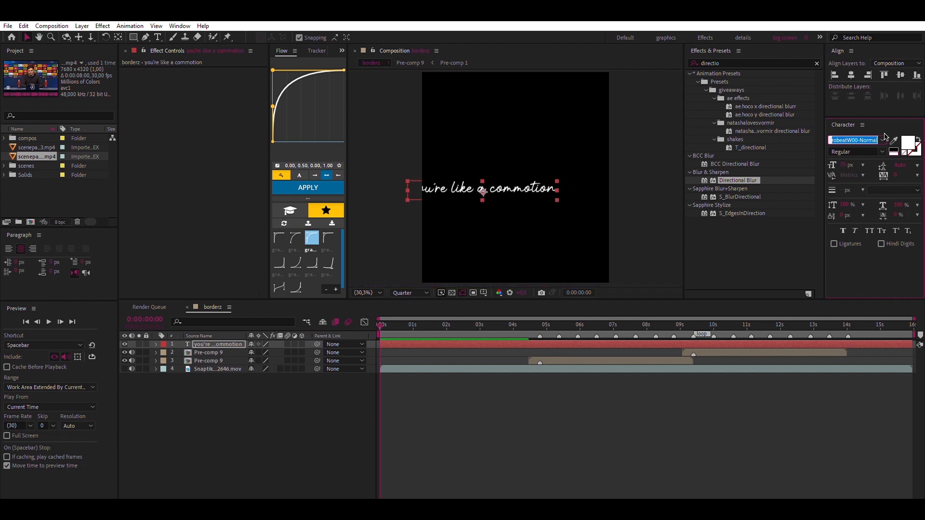
pyautogui.press('Down')
pyautogui.press('Down')
pyautogui.press('Down')
pyautogui.press('Down')
pyautogui.press('Down')
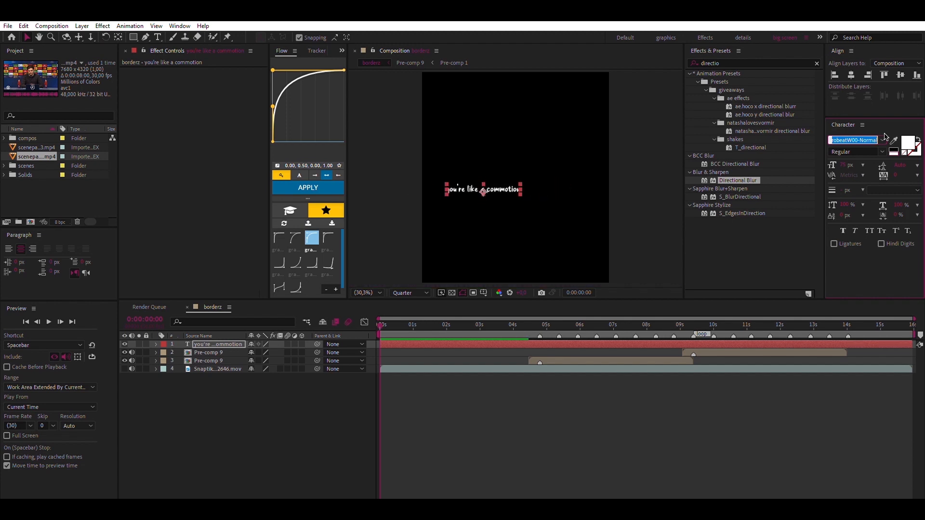
pyautogui.press('Down')
pyautogui.press('Down')
pyautogui.press('Down')
pyautogui.press('Down')
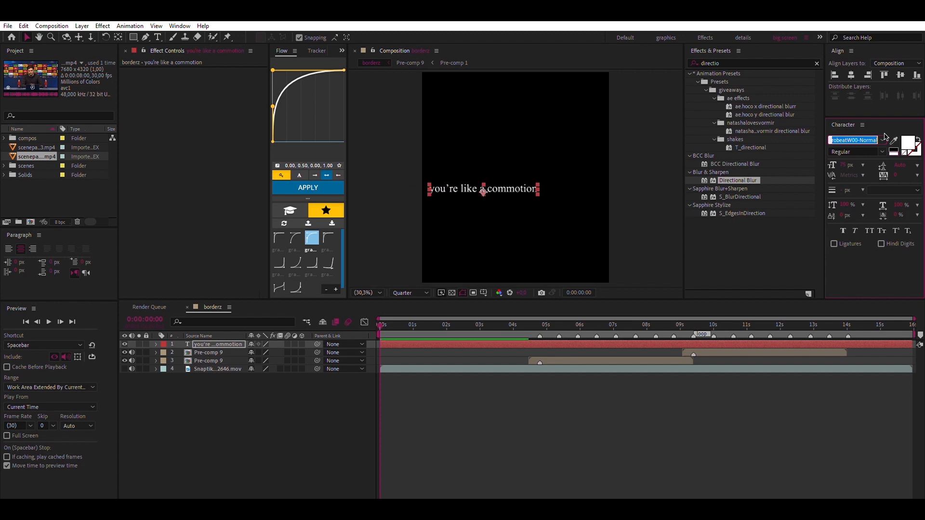
pyautogui.press('Return')
# Try a font size of 65 px on the lyric text, and set it to 50 px
pyautogui.write('65')
pyautogui.press('Return')
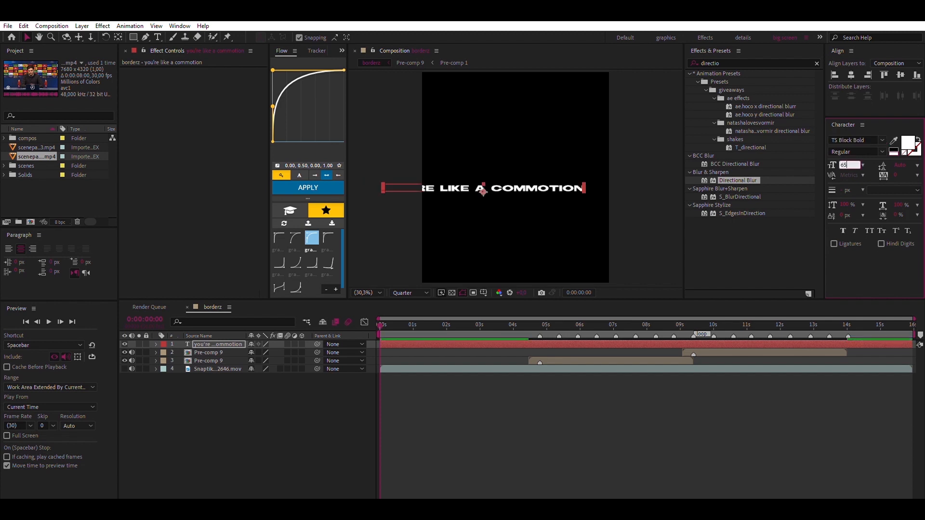
pyautogui.write('50')
pyautogui.press('Return')
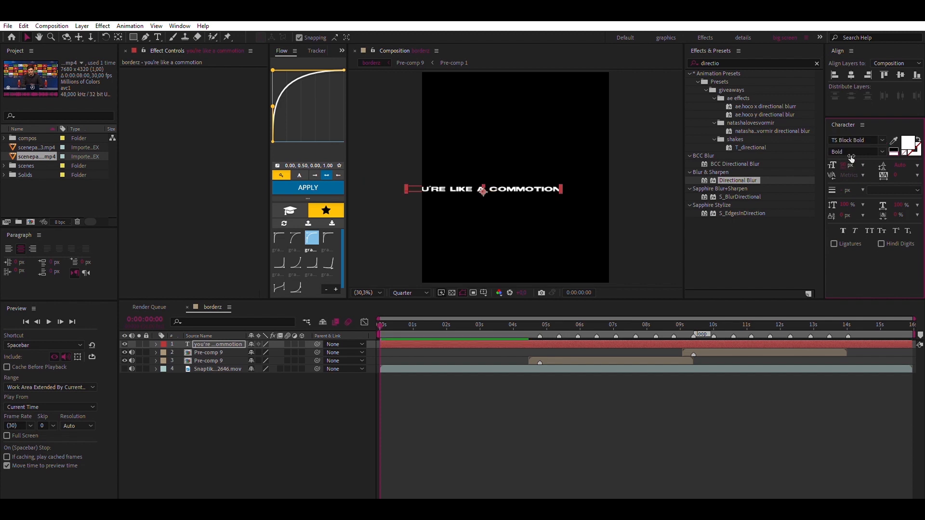
# Center the lyric text horizontally and vertically in the composition, and move its layer below both Pre-comp 9 layers
pyautogui.click(851, 75)
pyautogui.click(900, 74)
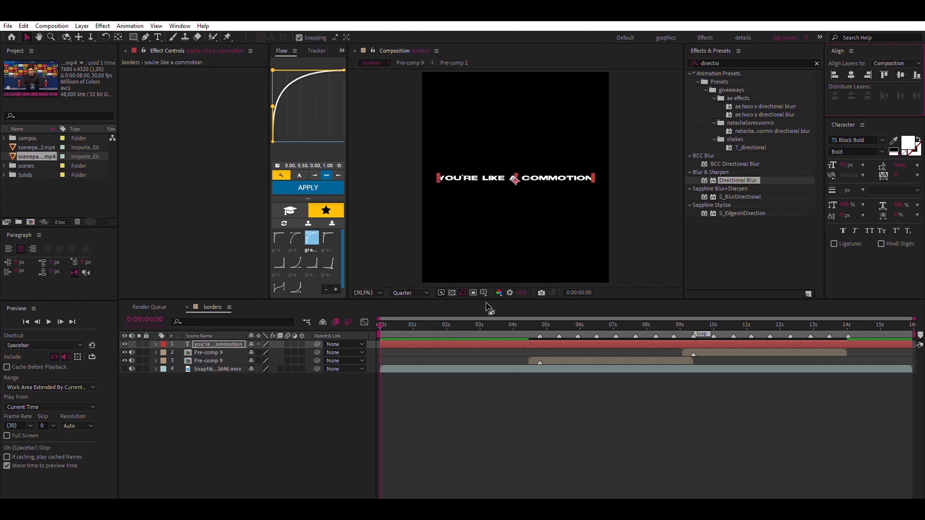
pyautogui.click(395, 333)
pyautogui.moveTo(236, 356); pyautogui.dragTo(236, 357)
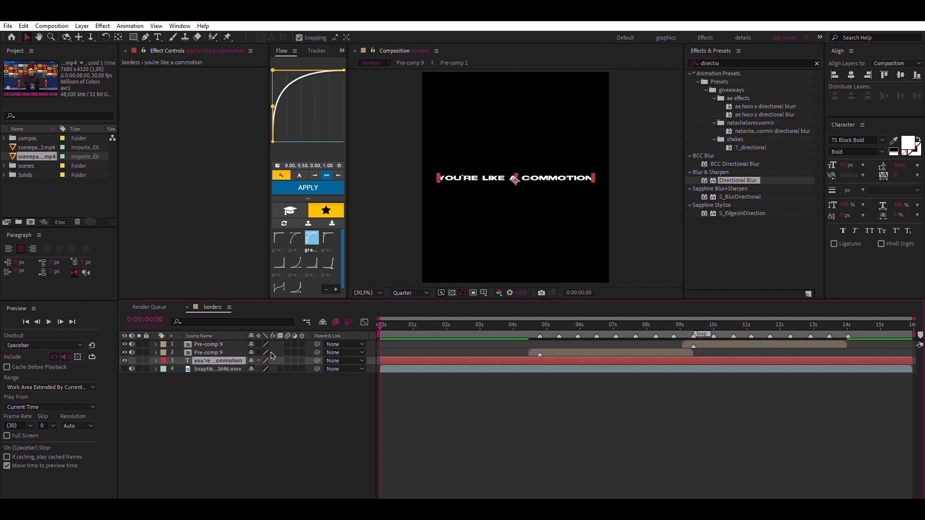
# Try the "blur in text" preset on the lyric text, and apply the "blur color text" preset instead
pyautogui.press('=')
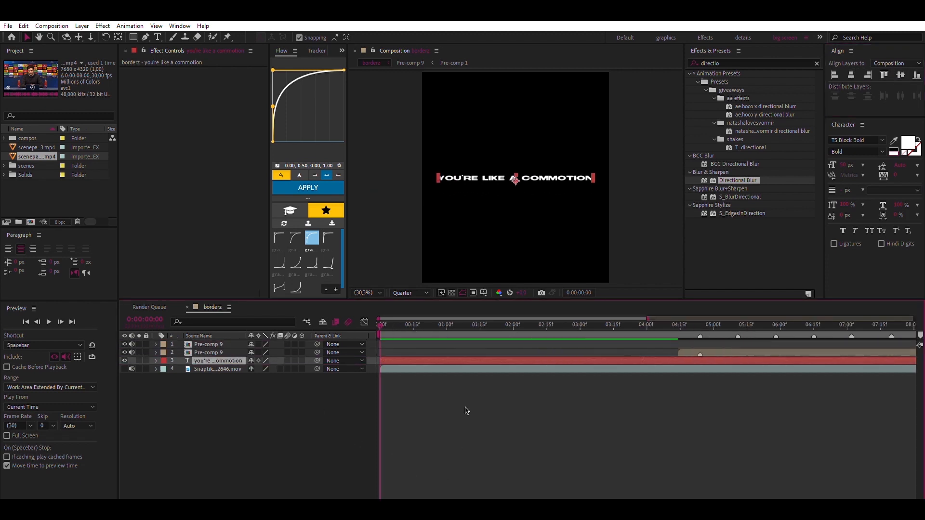
pyautogui.click(739, 55)
pyautogui.write('blur')
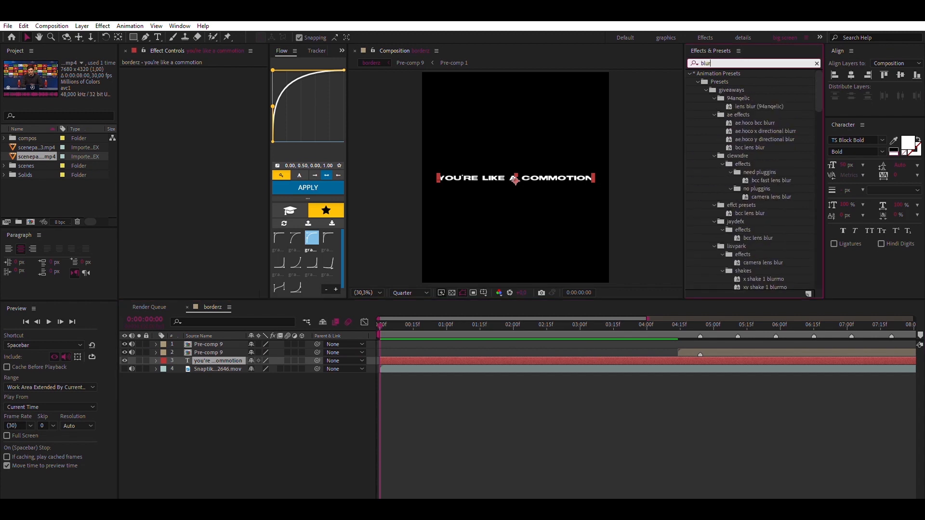
pyautogui.scroll(-10, 763, 211)
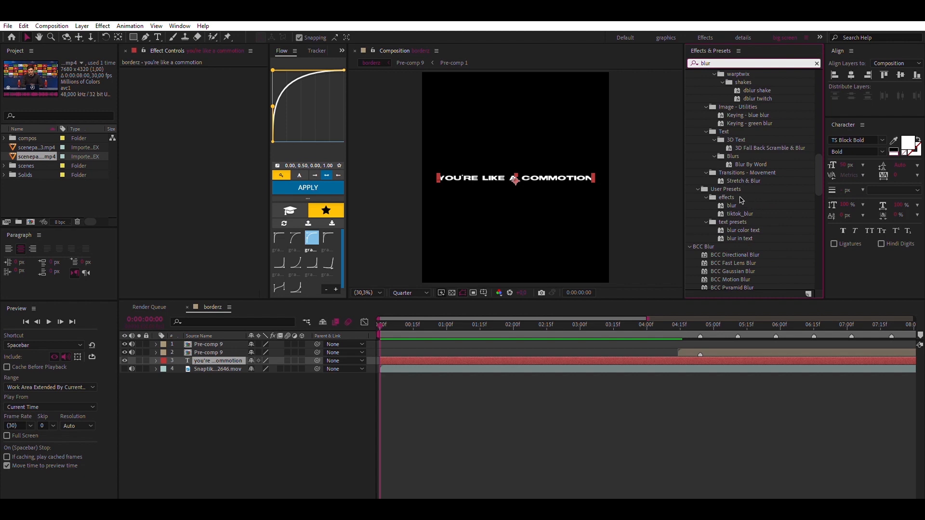
pyautogui.click(744, 236)
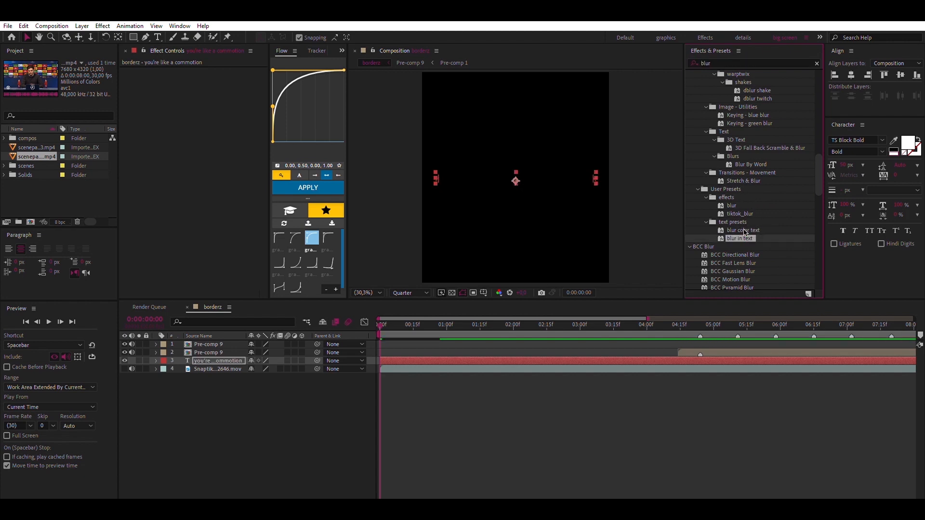
pyautogui.press('space')
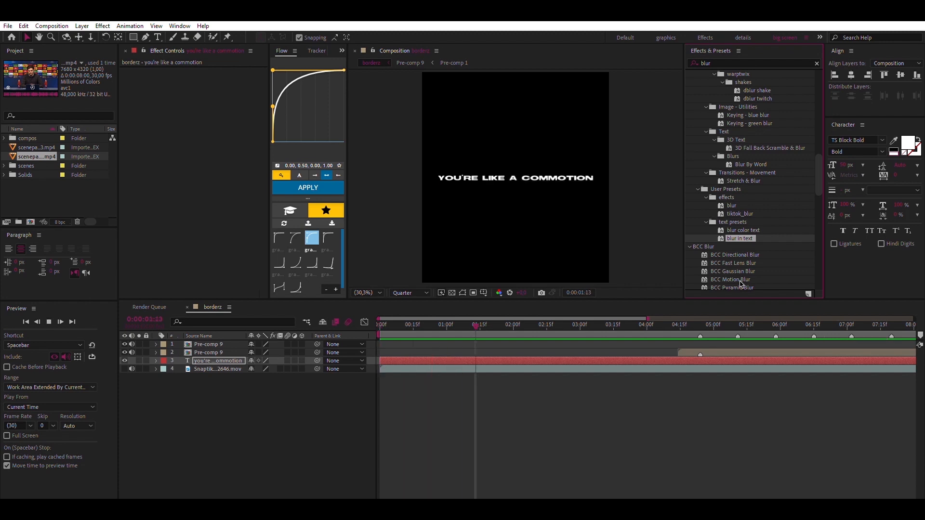
pyautogui.doubleClick(744, 229)
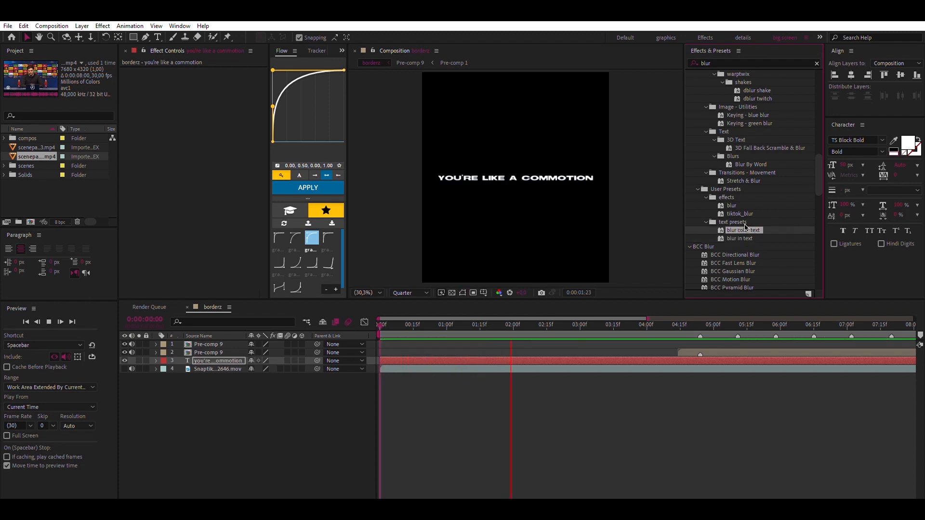
pyautogui.click(379, 321)
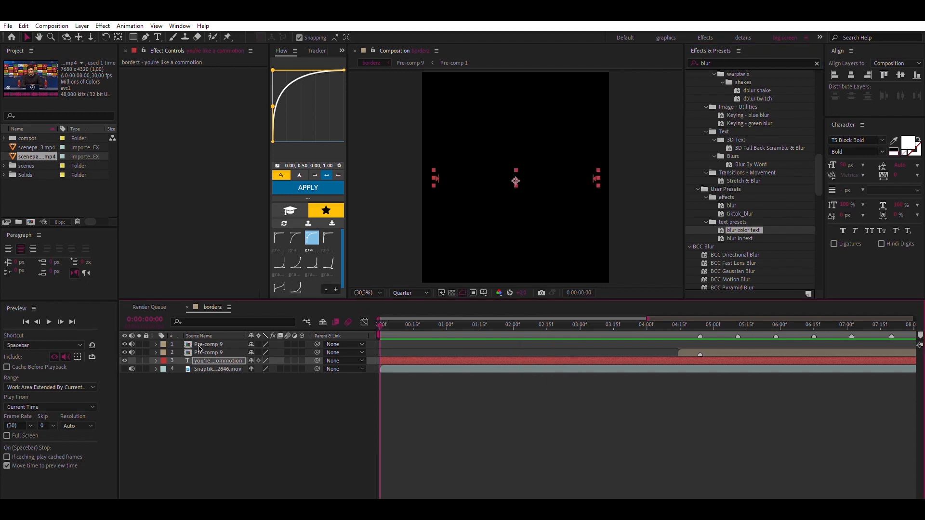
# Set the lyric text's Range Selector to be based on Words and preview the reveal from the start
pyautogui.click(156, 360)
pyautogui.click(166, 369)
pyautogui.click(174, 402)
pyautogui.click(189, 402)
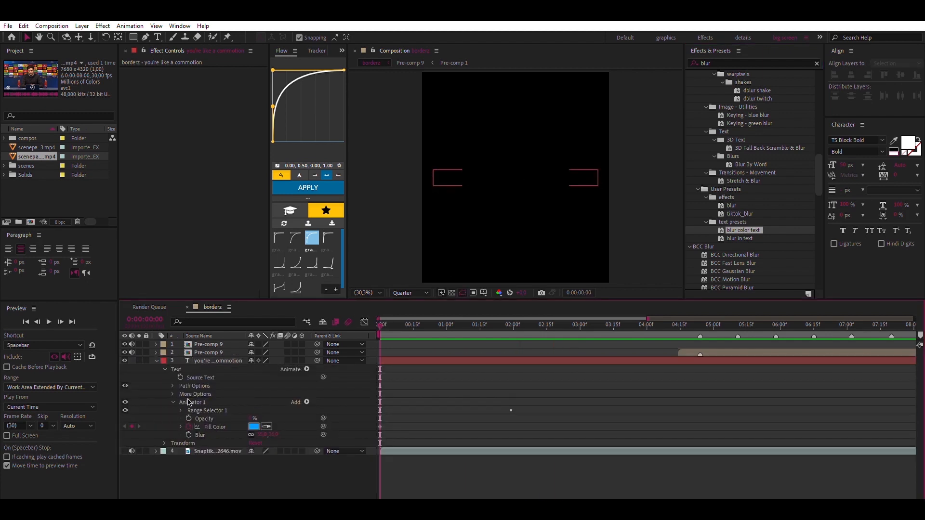
pyautogui.click(181, 410)
pyautogui.click(189, 443)
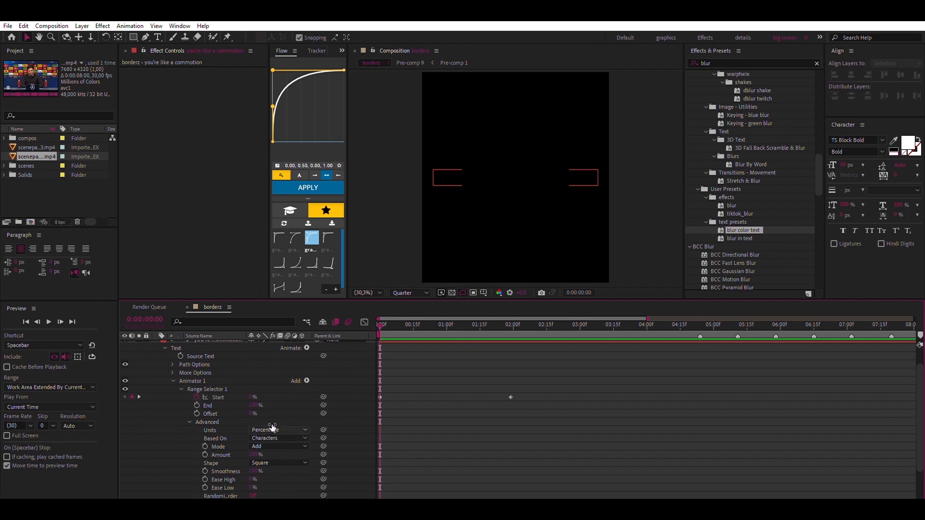
pyautogui.click(277, 462)
pyautogui.press('space')
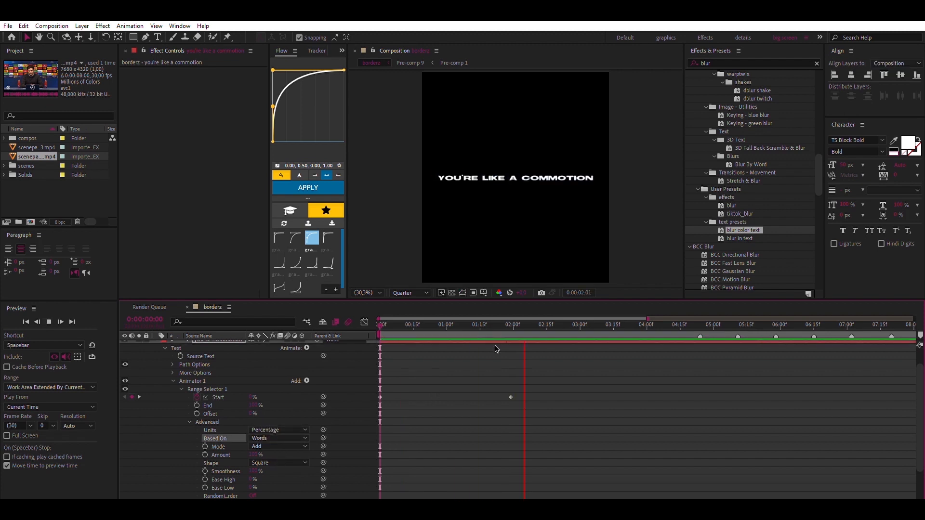
pyautogui.click(379, 323)
pyautogui.press('space')
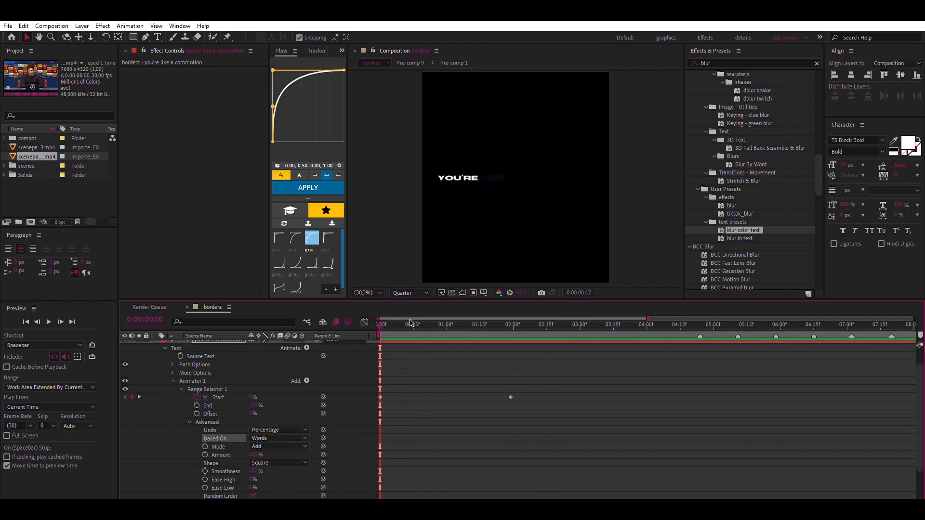
# Move the first Start keyframe slightly later and add a Start keyframe of 25% at 0:00:00:18
pyautogui.press('space')
pyautogui.moveTo(380, 397); pyautogui.dragTo(396, 397)
pyautogui.press('space')
pyautogui.click(422, 324)
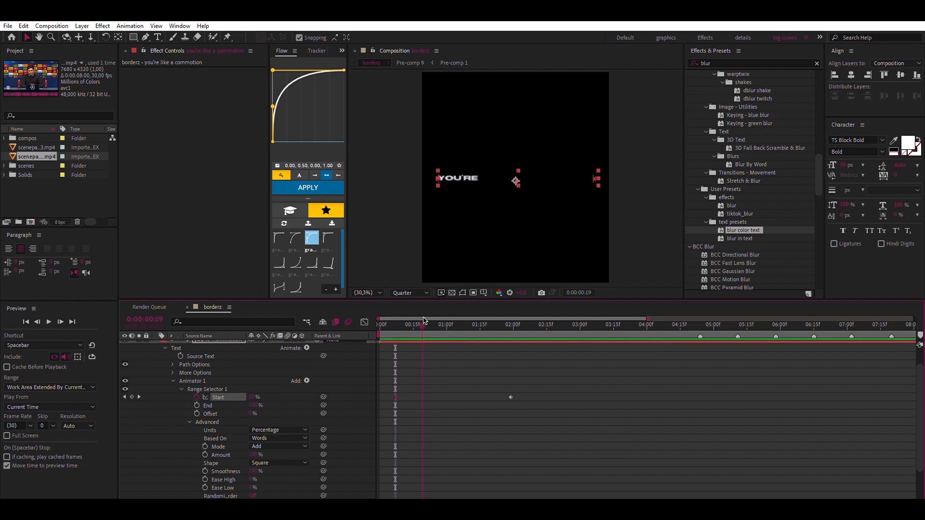
pyautogui.click(270, 365)
pyautogui.moveTo(252, 397); pyautogui.dragTo(256, 387)
pyautogui.click(254, 397)
pyautogui.write('25')
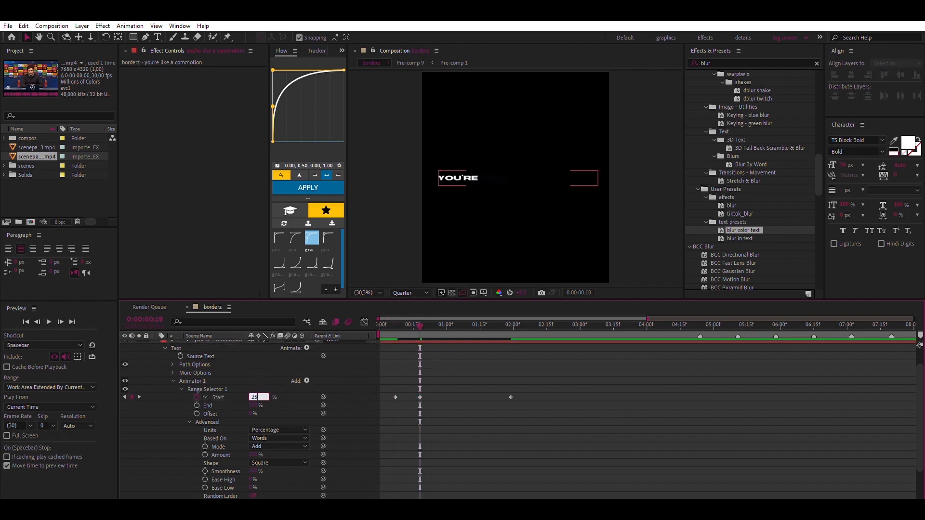
pyautogui.press('Return')
pyautogui.press('Return')
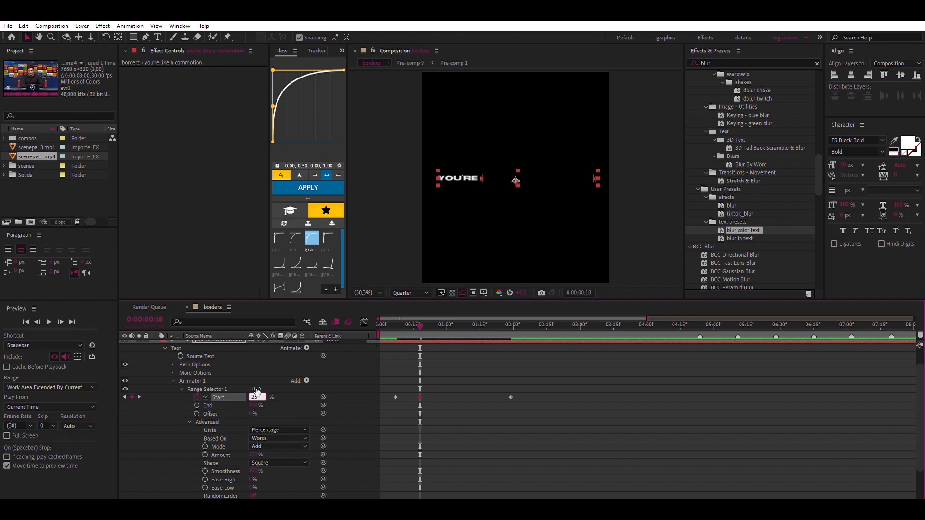
# Preview the word timing and add a Start keyframe of 50% at 0:00:00:25
pyautogui.press('space')
pyautogui.press('space')
pyautogui.click(379, 328)
pyautogui.press('space')
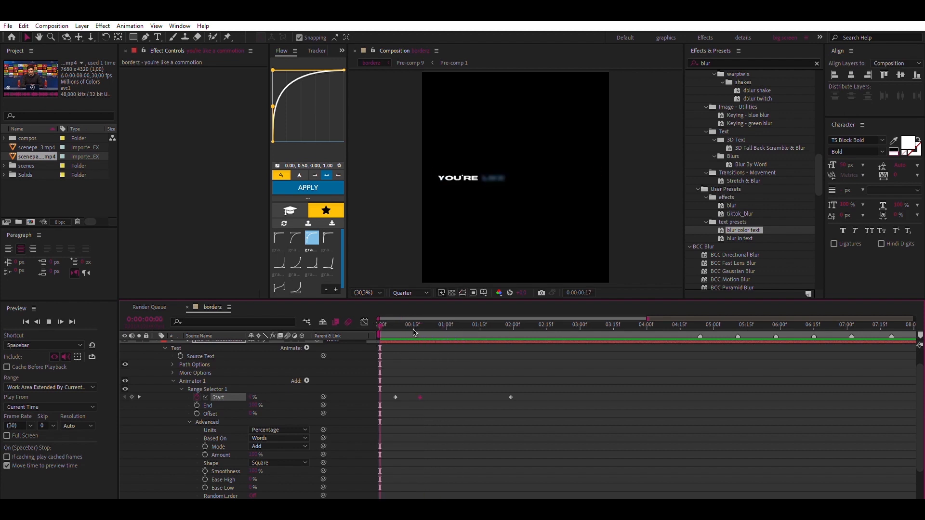
pyautogui.press('space')
pyautogui.click(439, 325)
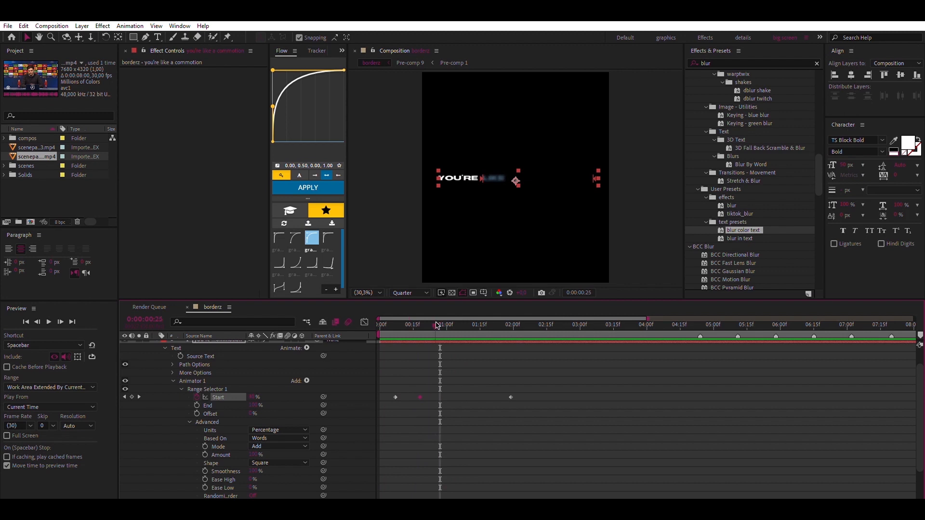
pyautogui.moveTo(253, 396); pyautogui.dragTo(260, 396)
pyautogui.click(253, 396)
pyautogui.write('50')
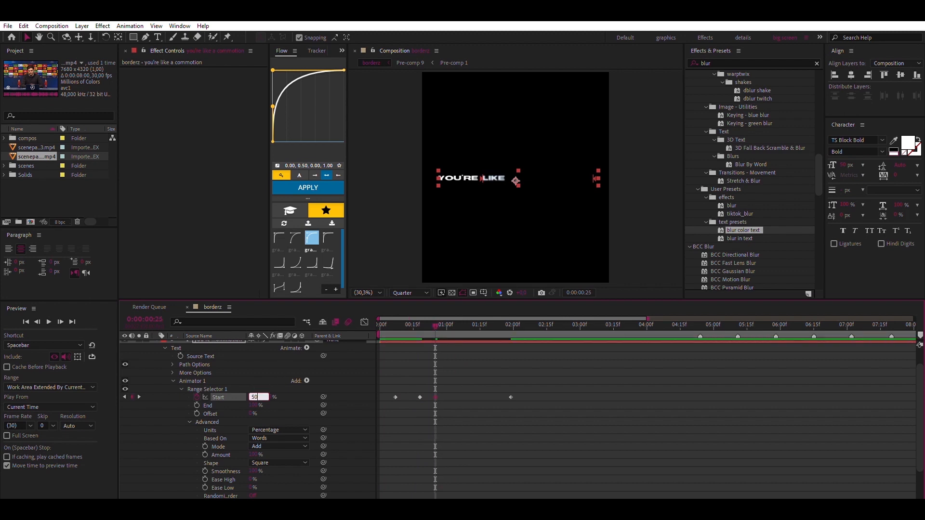
pyautogui.press('Return')
# Add a Start keyframe of 75% just after the one-second mark and preview the word reveal
pyautogui.press('space')
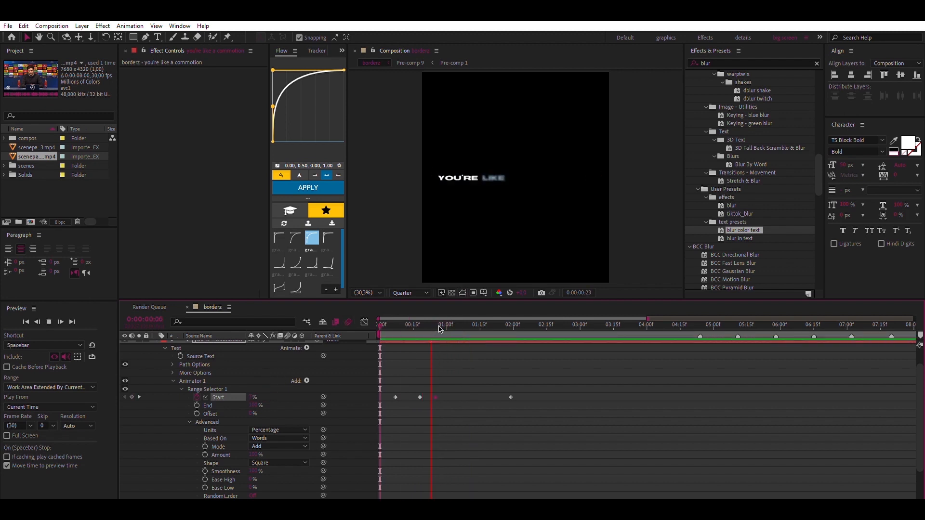
pyautogui.click(460, 324)
pyautogui.moveTo(450, 325); pyautogui.dragTo(477, 325)
pyautogui.write('75')
pyautogui.press('Return')
pyautogui.press('space')
pyautogui.press('space')
# Change the text animator's Fill Color to yellow-orange at the first keyframe and play back the reveal
pyautogui.click(383, 324)
pyautogui.click(190, 422)
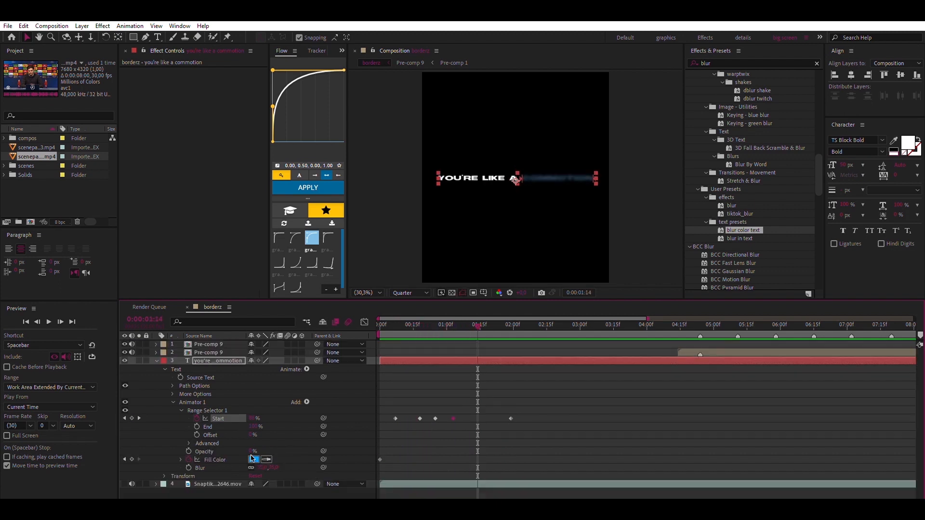
pyautogui.click(252, 459)
pyautogui.click(765, 324)
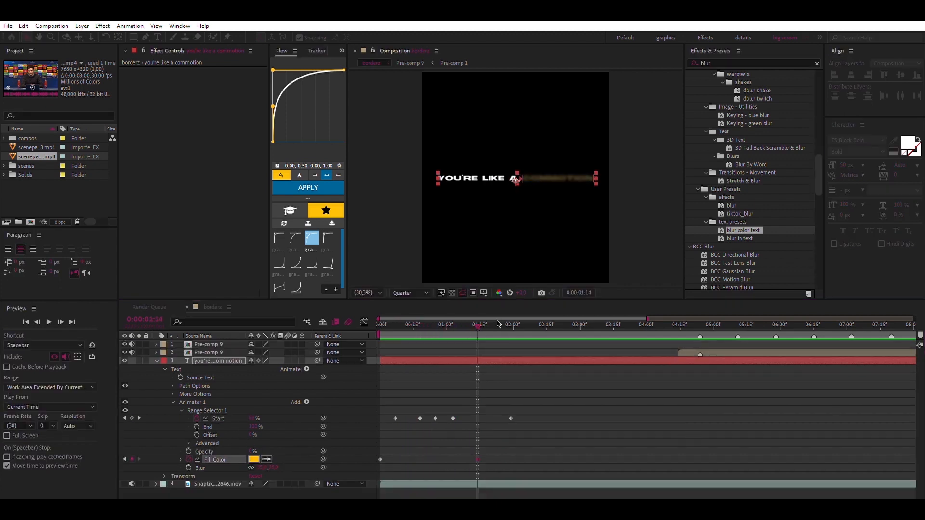
pyautogui.moveTo(478, 325); pyautogui.dragTo(380, 325)
pyautogui.press('space')
pyautogui.click(432, 324)
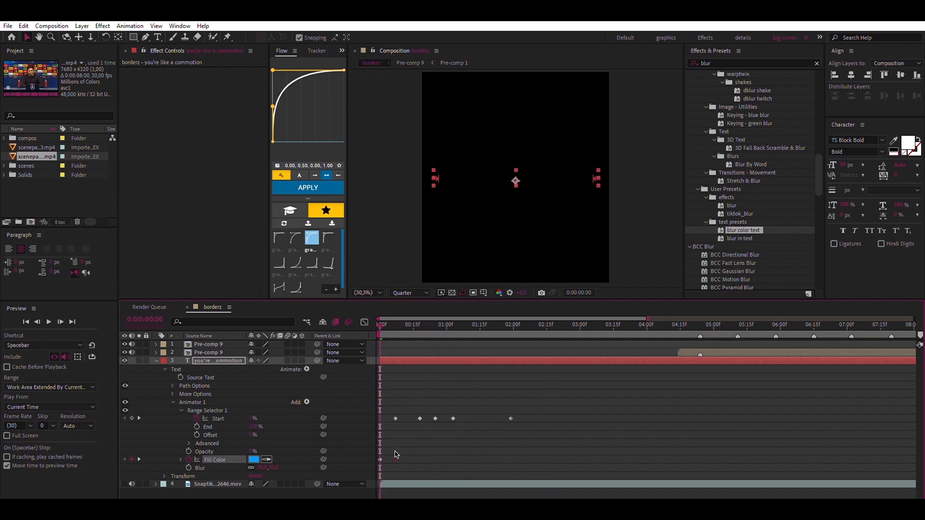
pyautogui.press('space')
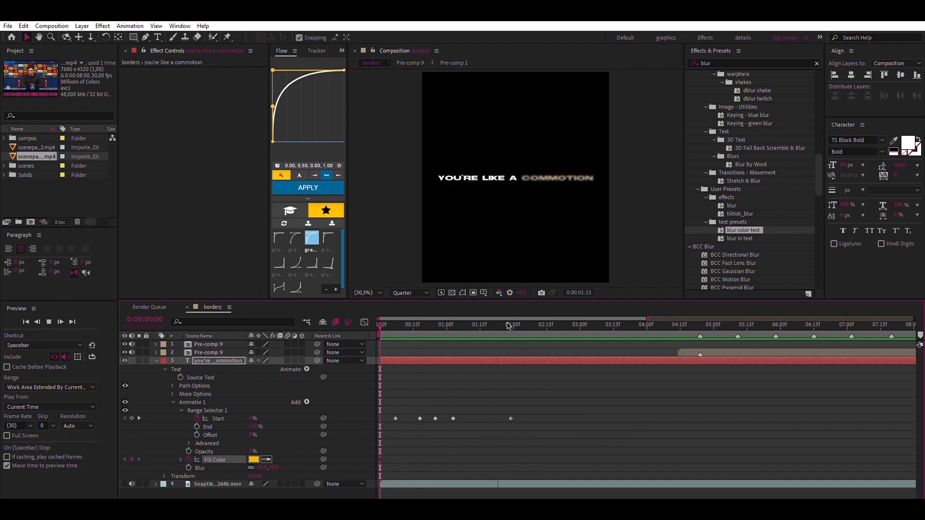
# Duplicate the lyric text layer so the copy starts at 0:00:02:09, and enable motion blur on the original
pyautogui.click(535, 323)
pyautogui.hotkey('alt', '[')
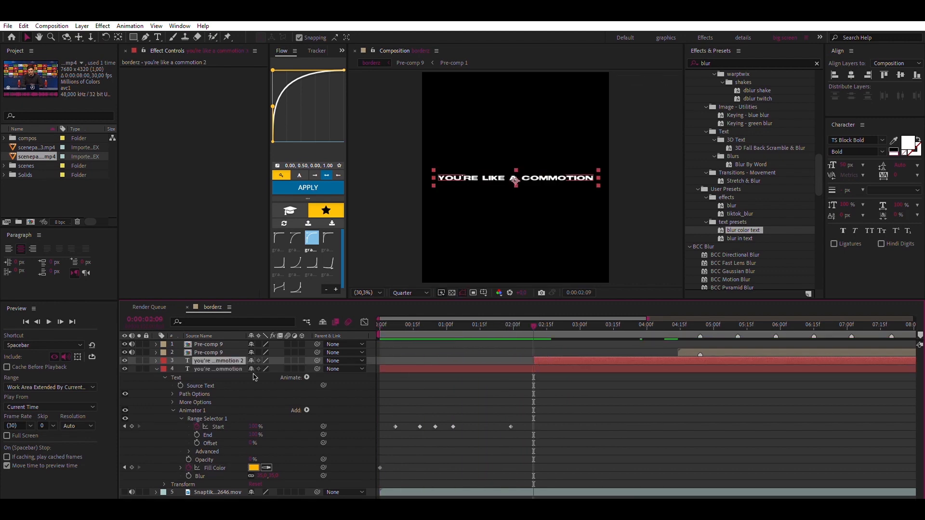
pyautogui.click(156, 368)
pyautogui.click(287, 369)
# Change the duplicated layer's text to "all because of me", reveal its keyframes and preview it
pyautogui.press('Home')
pyautogui.press('space')
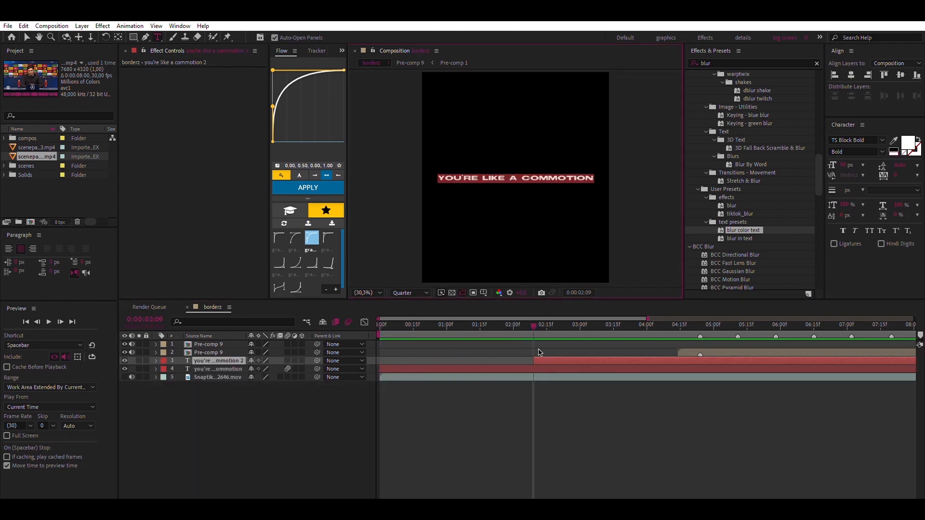
pyautogui.write('of me')
pyautogui.click(538, 351)
pyautogui.press('u')
pyautogui.press('space')
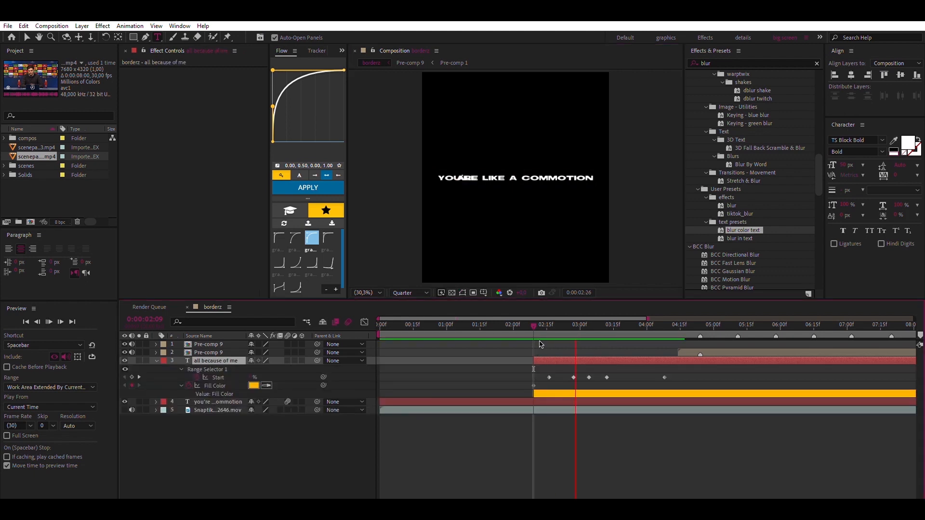
# Trim the ends of both lyric text layers to the marker at 0:00:04:24
pyautogui.moveTo(689, 324); pyautogui.dragTo(679, 324)
pyautogui.click(701, 323)
pyautogui.click(702, 324)
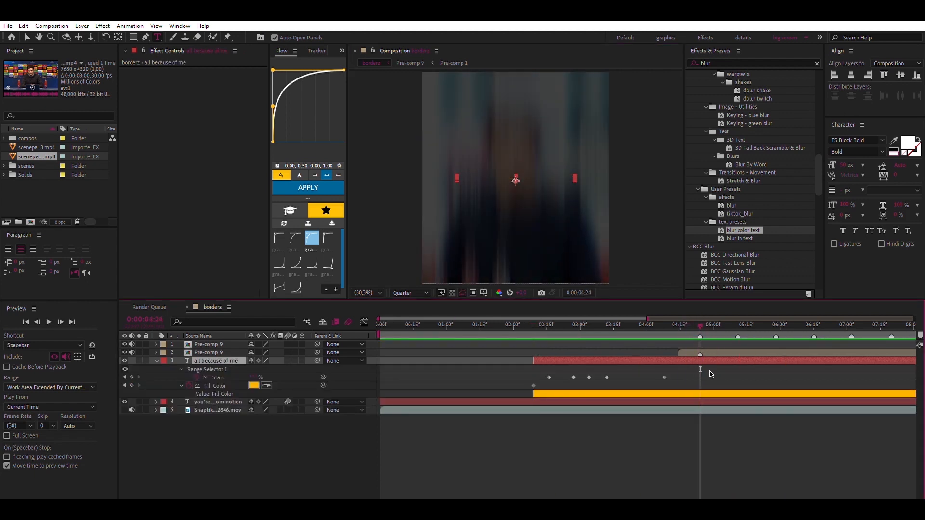
pyautogui.keyDown('shift'); pyautogui.click(711, 401); pyautogui.keyUp('shift')
pyautogui.hotkey('alt', ']')
pyautogui.click(677, 369)
# Apply the Fade Out Slow text preset to the "you're like a commotion" layer at 0:00:01:28 and preview it
pyautogui.click(529, 324)
pyautogui.click(519, 402)
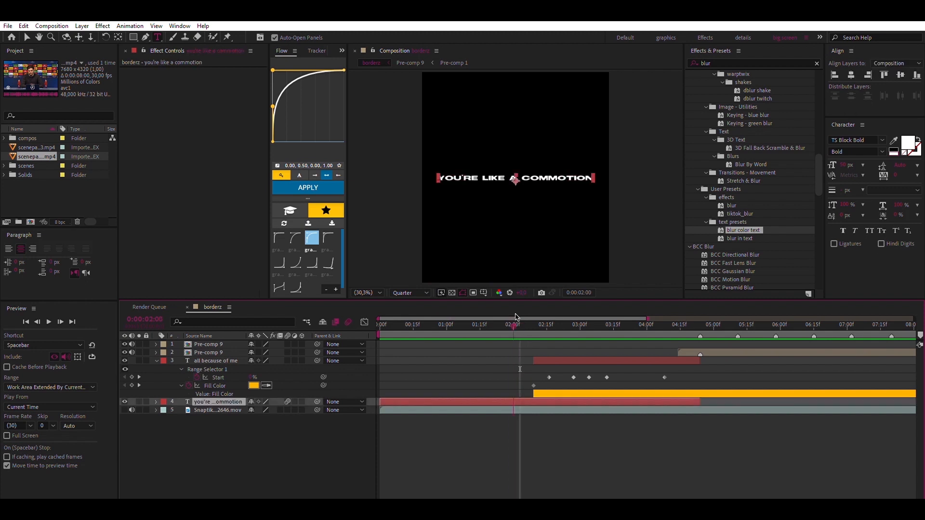
pyautogui.click(509, 324)
pyautogui.click(711, 62)
pyautogui.write('slow')
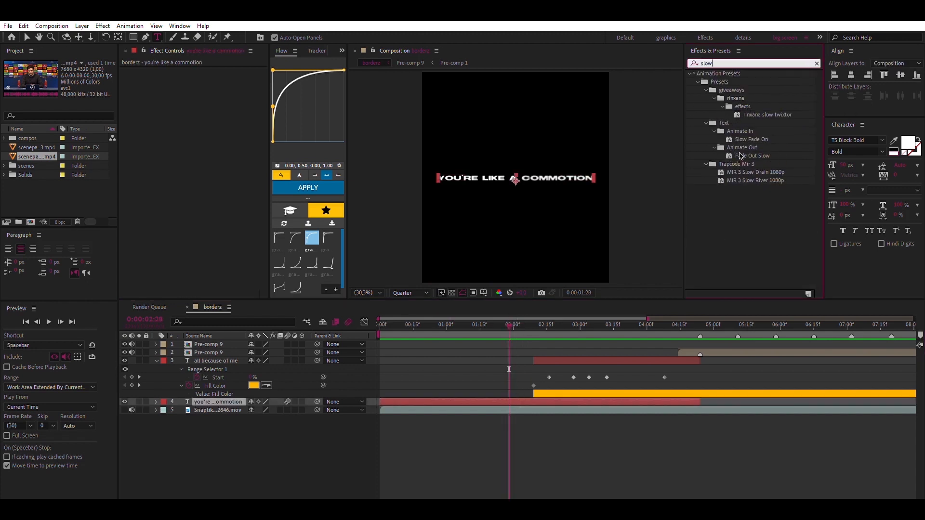
pyautogui.moveTo(744, 156); pyautogui.dragTo(512, 396)
pyautogui.press('space')
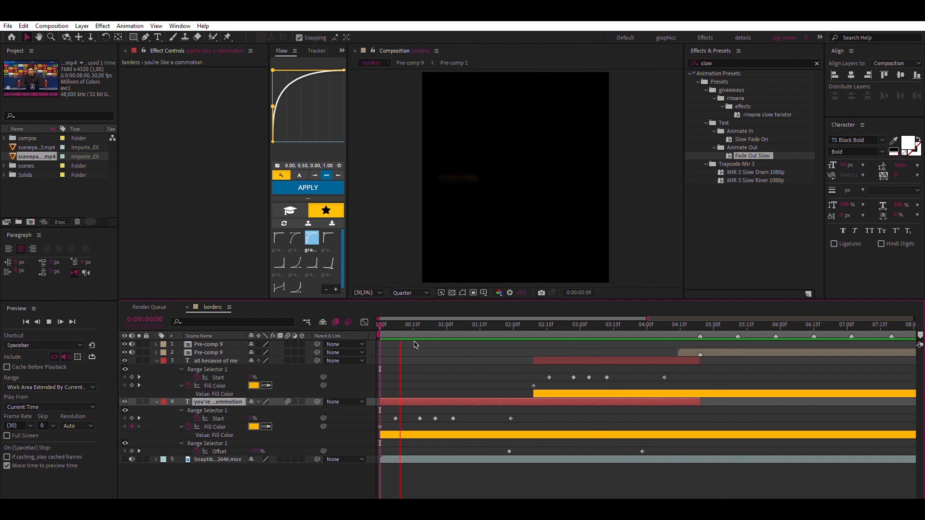
# Retime the Start keyframes of the "all because of me" layer, moving the first to the layer's start and the following ones earlier
pyautogui.moveTo(664, 377); pyautogui.dragTo(651, 377)
pyautogui.click(513, 325)
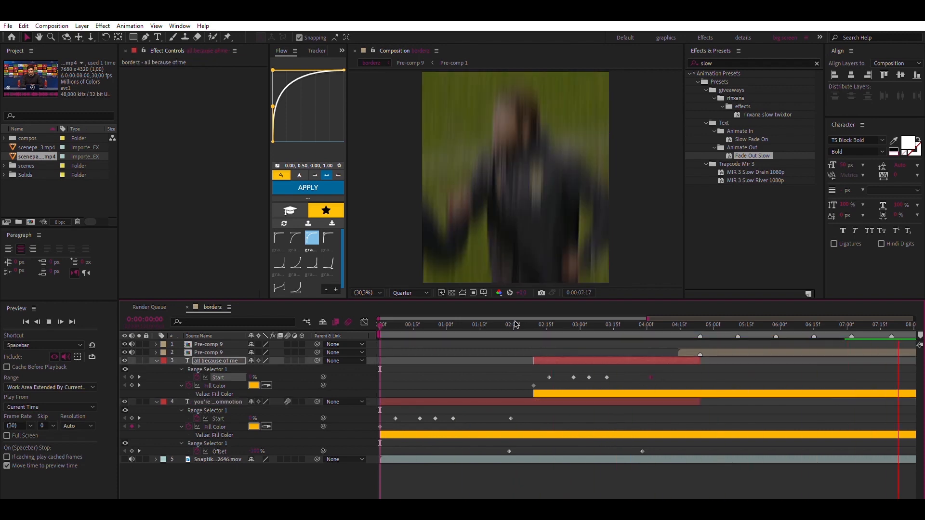
pyautogui.moveTo(548, 377); pyautogui.dragTo(536, 378)
pyautogui.click(565, 324)
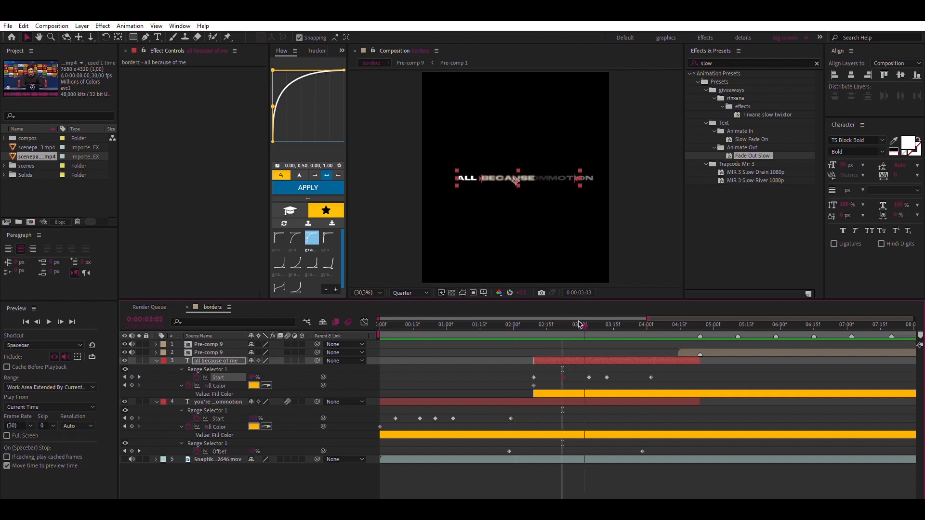
pyautogui.click(662, 381)
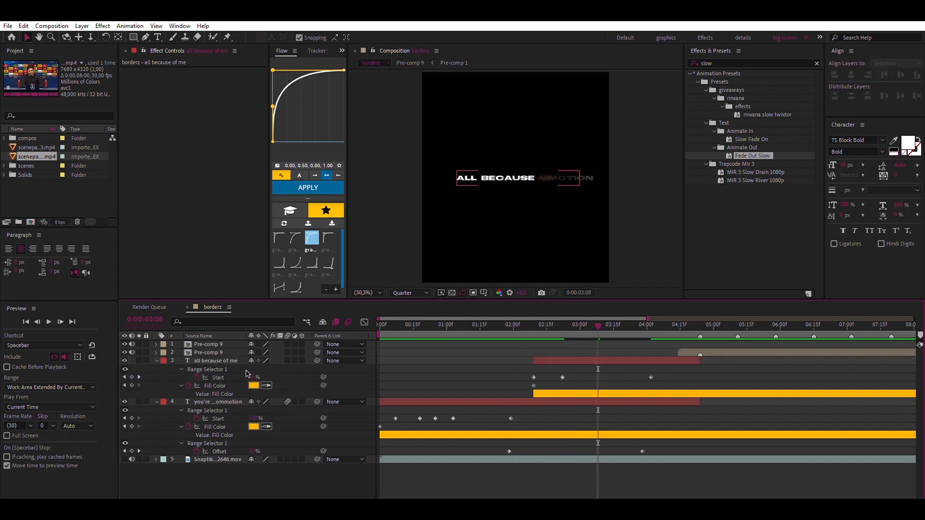
pyautogui.moveTo(252, 375); pyautogui.dragTo(259, 371)
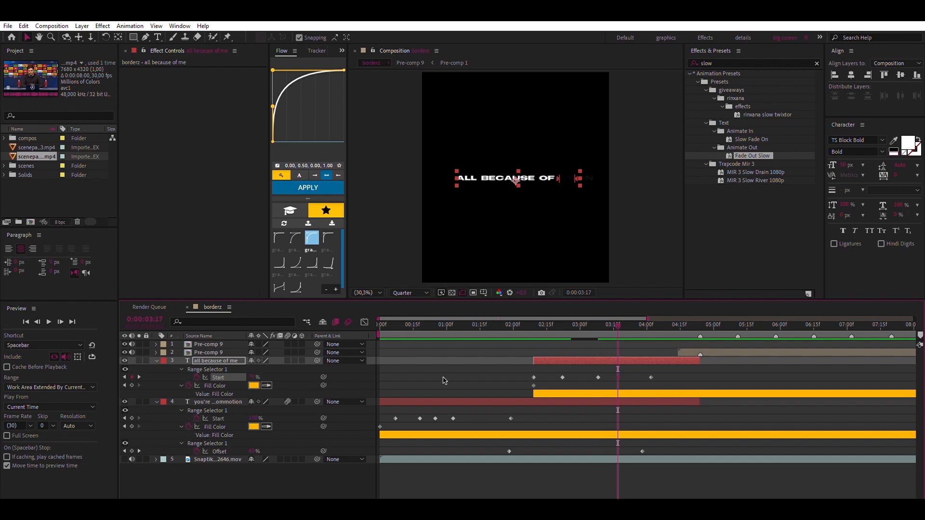
pyautogui.click(480, 325)
pyautogui.press('space')
# Enable motion blur on the "all because of me" layer, preview the lyric intro, and collapse both text layers
pyautogui.press('space')
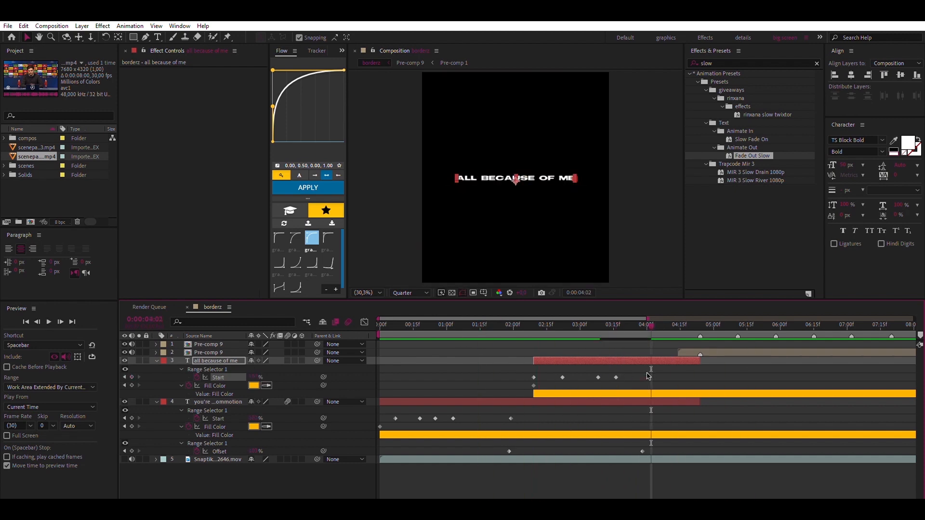
pyautogui.click(525, 326)
pyautogui.press('space')
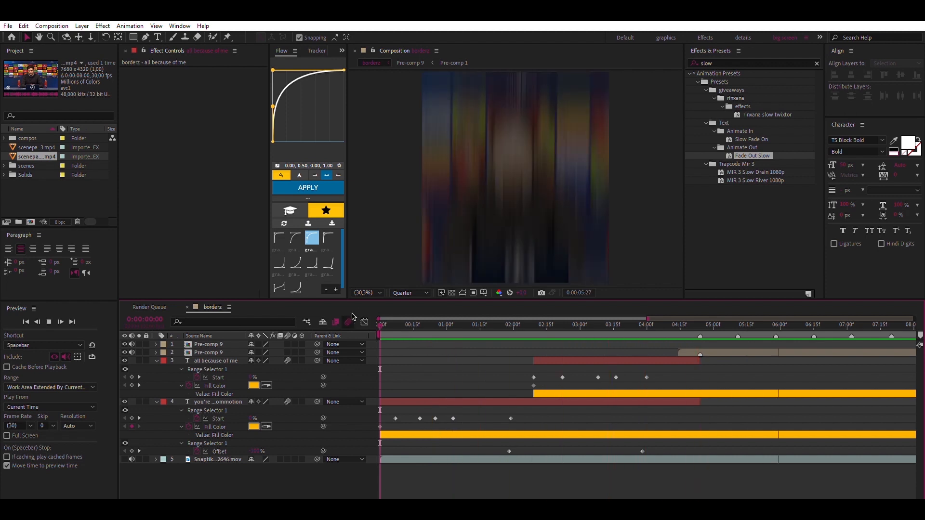
pyautogui.click(379, 320)
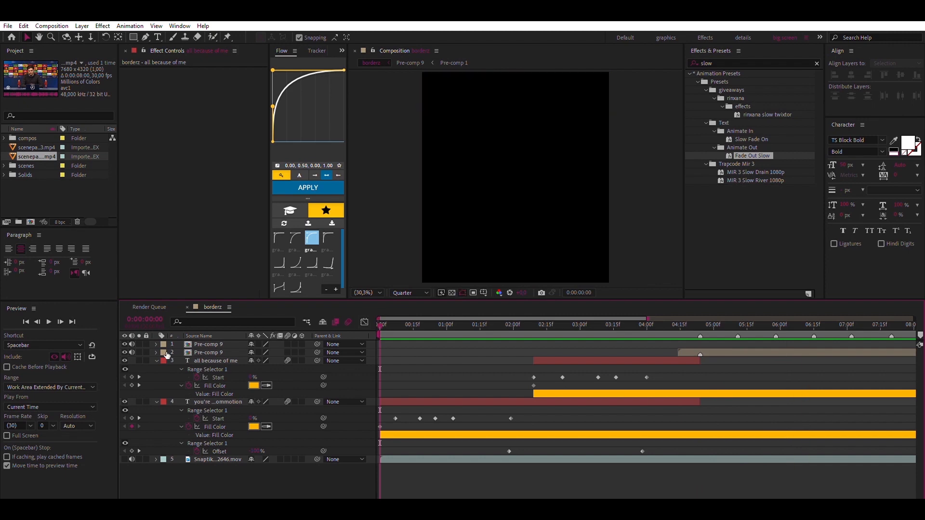
pyautogui.click(156, 361)
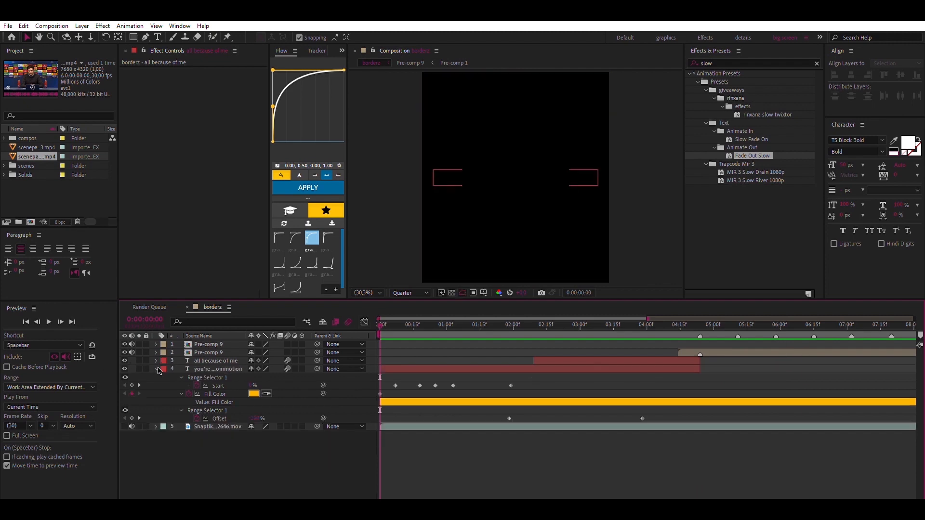
pyautogui.click(157, 369)
# Add an adjustment layer above the two lyric text layers starting at 0:00:03:15 and apply the Warp effect to it
pyautogui.moveTo(645, 327); pyautogui.dragTo(614, 327)
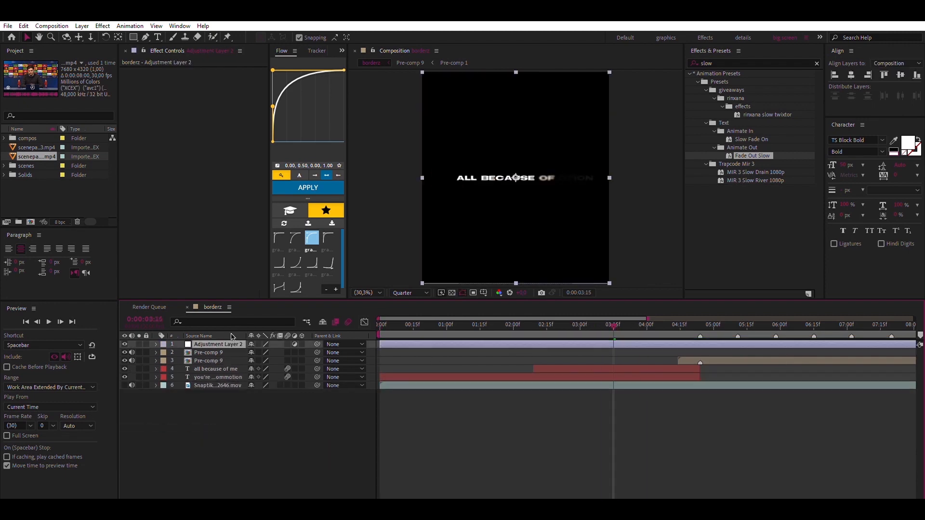
pyautogui.hotkey('ctrl', 'alt', 'y')
pyautogui.click(757, 65)
pyautogui.write('warp')
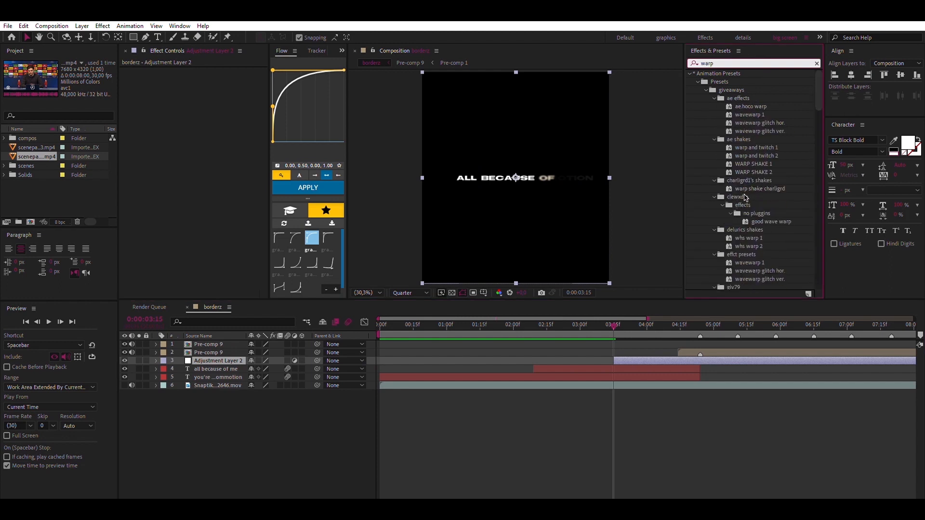
pyautogui.scroll(-15, 744, 198)
pyautogui.doubleClick(721, 243)
# Set the Warp style to FishEye with Bend 0, and keyframe Bend at 0:00:03:15
pyautogui.click(212, 79)
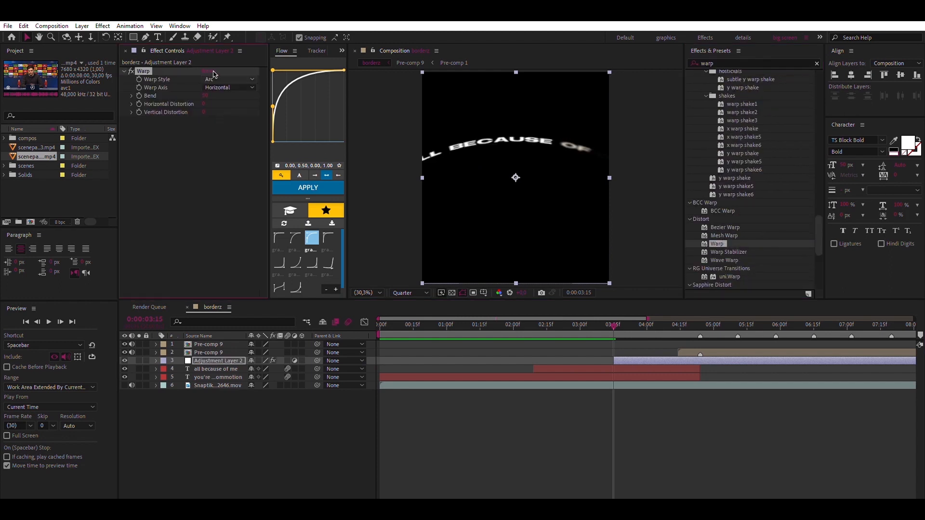
pyautogui.click(229, 200)
pyautogui.write('0')
pyautogui.press('Return')
pyautogui.click(140, 95)
pyautogui.press('u')
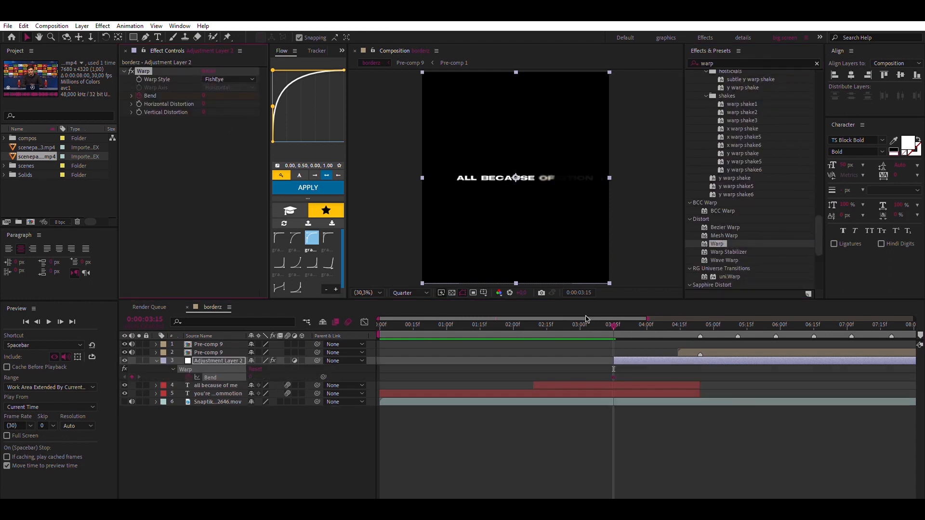
# Trim the end of the Warp adjustment layer to the marker at 0:00:04:24
pyautogui.click(701, 321)
pyautogui.hotkey('ctrl', 'd')
pyautogui.hotkey('ctrl', 'z')
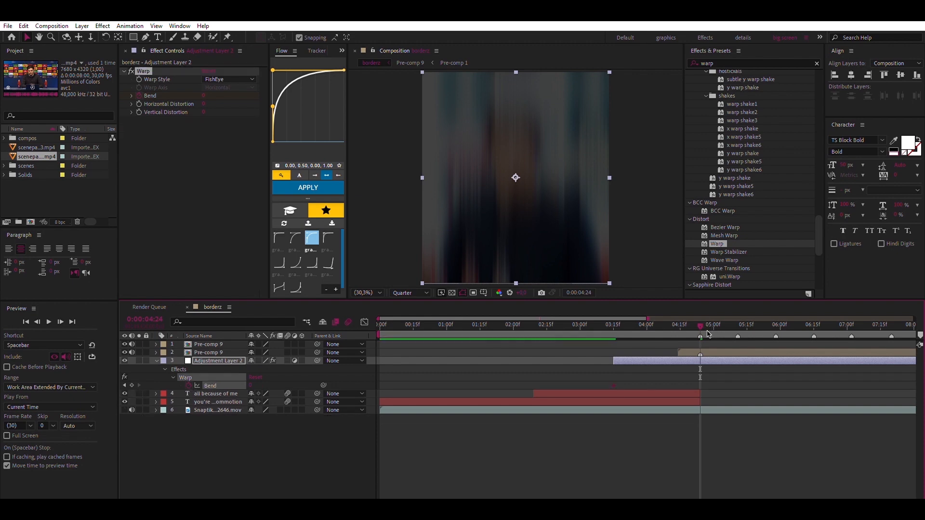
pyautogui.hotkey('ctrl', 'shift', 'd')
pyautogui.press('Delete')
# Keyframe Bend to -100 at 0:00:04:24 with eased keyframes, and enable motion blur on the adjustment layer
pyautogui.click(674, 361)
pyautogui.press('u')
pyautogui.press('u')
pyautogui.moveTo(251, 377); pyautogui.dragTo(157, 369)
pyautogui.click(288, 361)
pyautogui.click(723, 365)
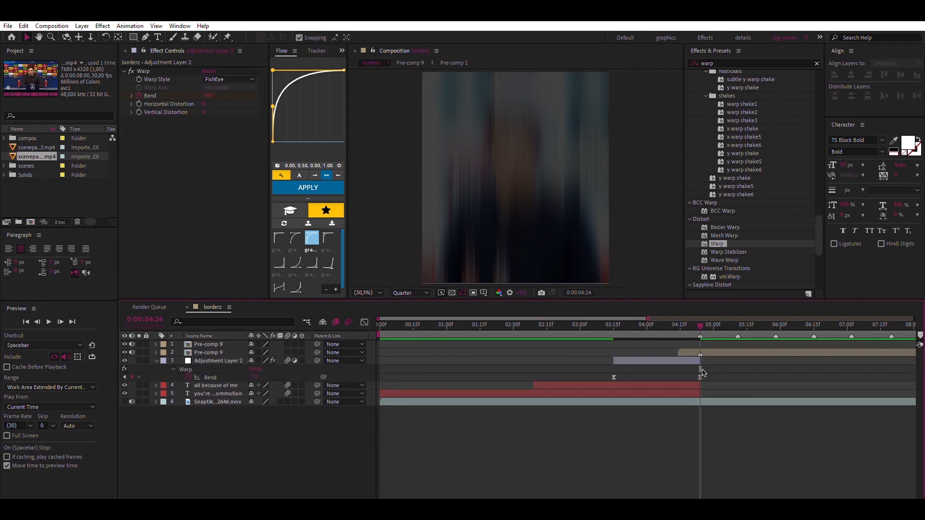
# Nudge the last Bend keyframe slightly earlier, reshape its value curve to a slow start with a steep final drop, and preview it
pyautogui.moveTo(700, 377); pyautogui.dragTo(698, 377)
pyautogui.click(365, 322)
pyautogui.click(687, 324)
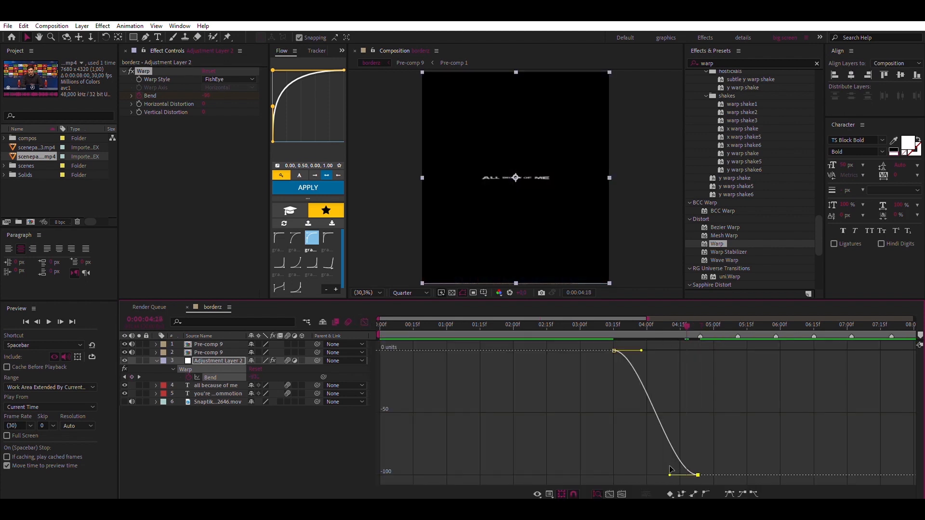
pyautogui.moveTo(669, 475); pyautogui.dragTo(774, 310)
pyautogui.moveTo(641, 395); pyautogui.dragTo(678, 395)
pyautogui.press('space')
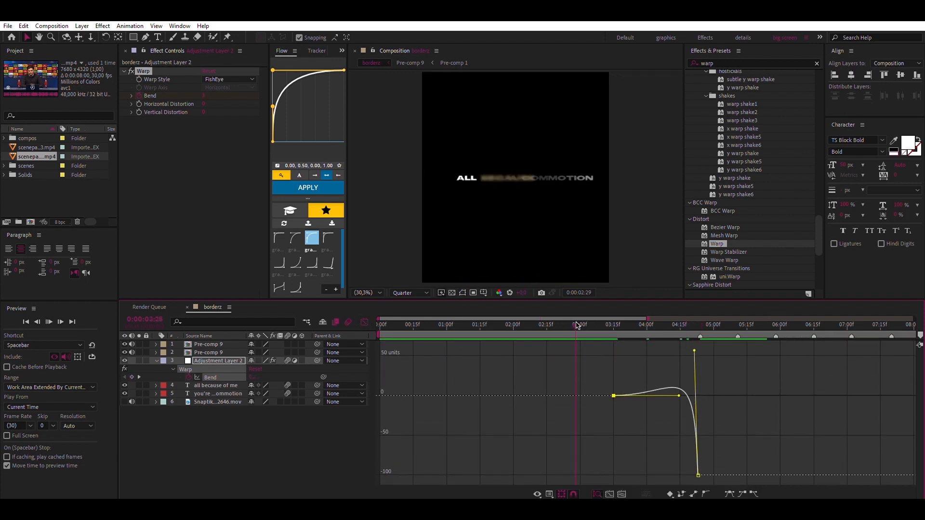
pyautogui.click(360, 322)
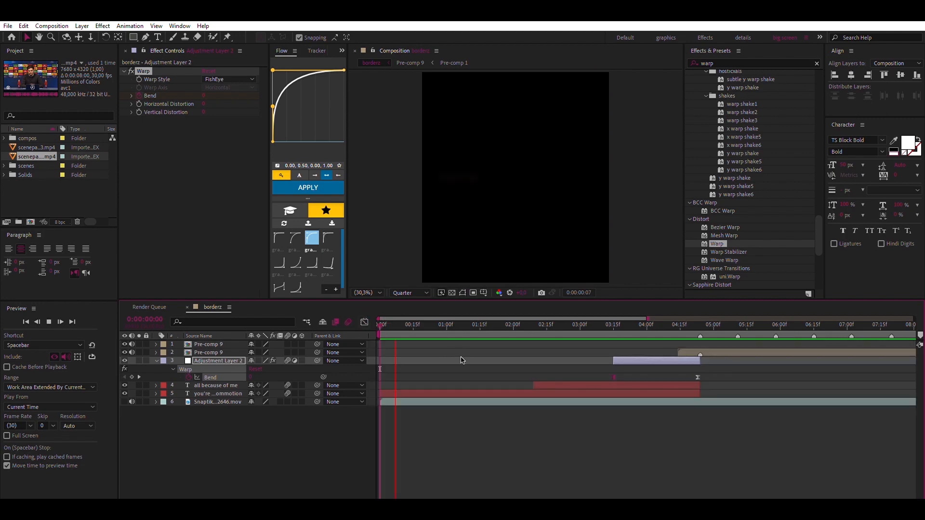
pyautogui.click(159, 357)
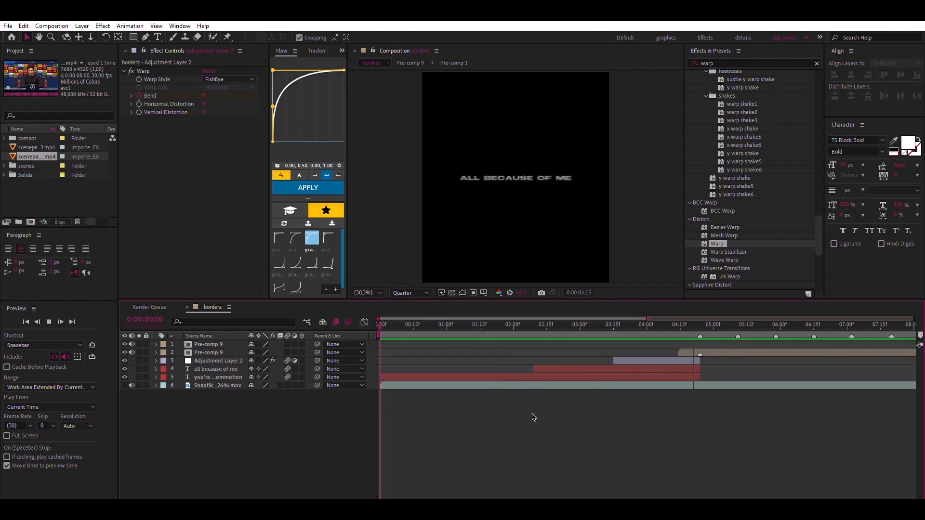
# Open Pre-comp 9 and add an adjustment layer directly above Pre-comp 1, starting at 0:00:04:24
pyautogui.doubleClick(222, 344)
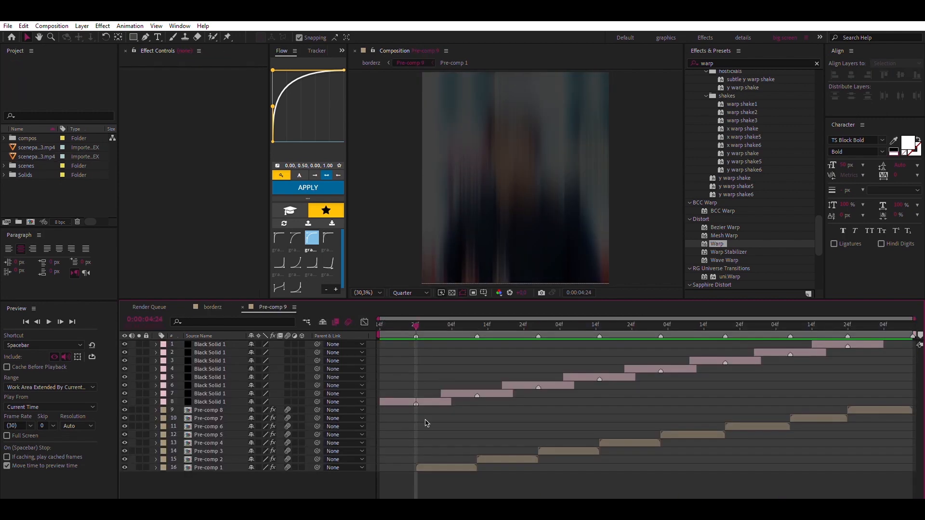
pyautogui.moveTo(223, 343); pyautogui.dragTo(225, 471)
pyautogui.moveTo(381, 466); pyautogui.dragTo(409, 459)
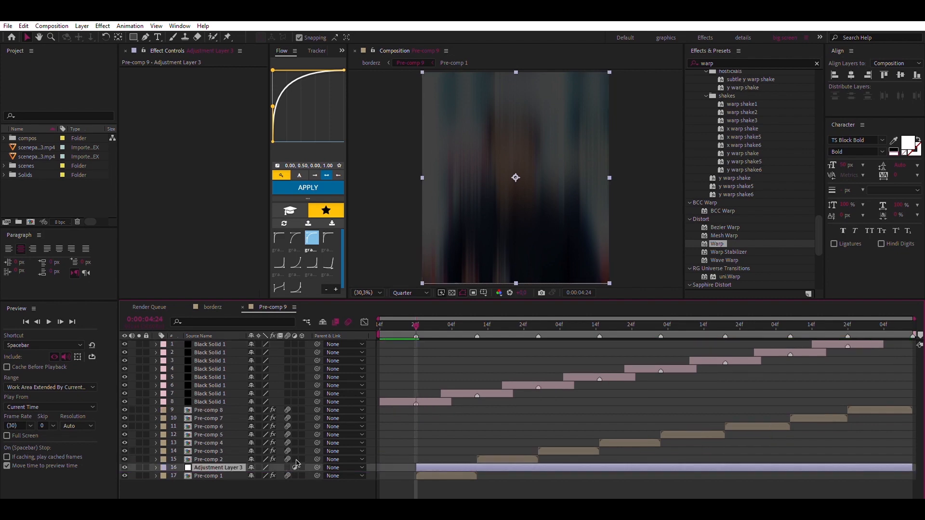
# Apply Optics Compensation with Reverse Lens Distortion and a Field Of View of 110, keyframed at 0:00:04:24
pyautogui.click(751, 63)
pyautogui.write('optics')
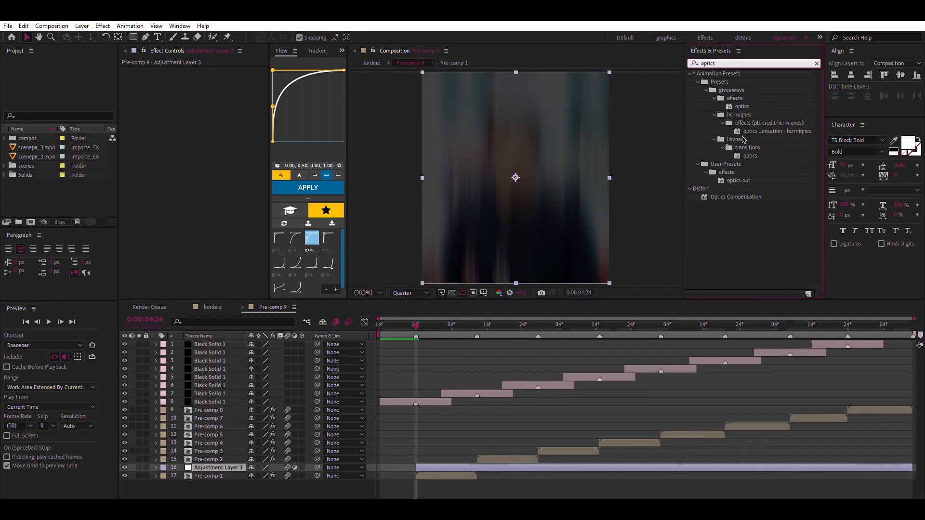
pyautogui.moveTo(736, 197); pyautogui.dragTo(228, 71)
pyautogui.write('110')
pyautogui.press('Return')
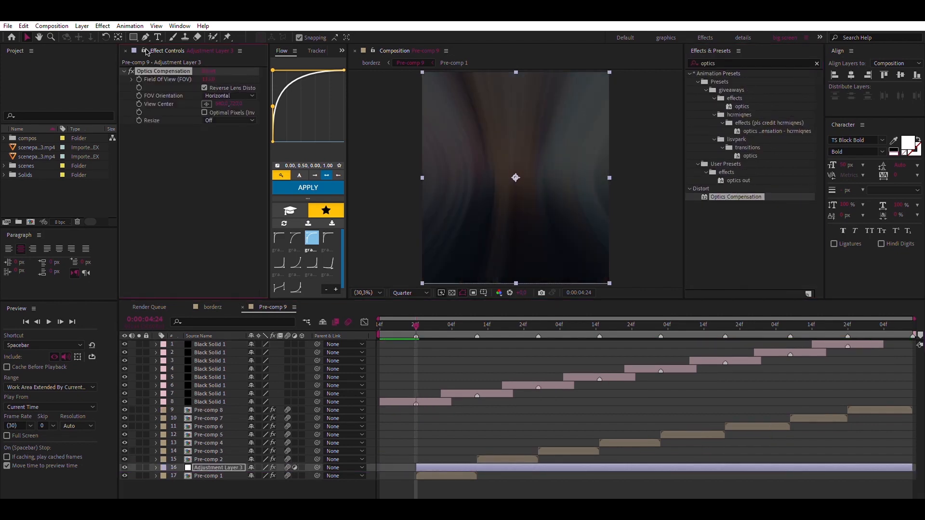
pyautogui.press('u')
# Trim the adjustment layer's end to 0:00:05:11 and keyframe Field Of View to 0 there
pyautogui.click(480, 320)
pyautogui.click(256, 475)
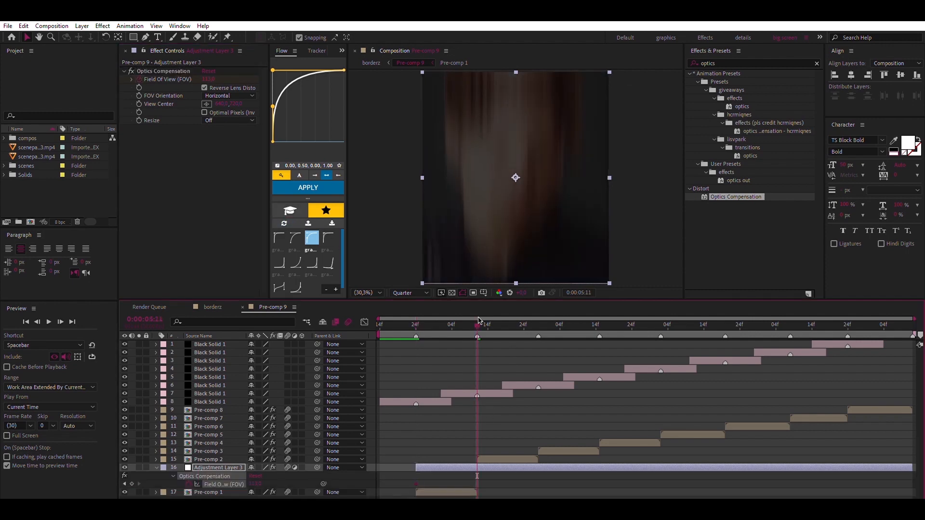
pyautogui.hotkey('alt', ']')
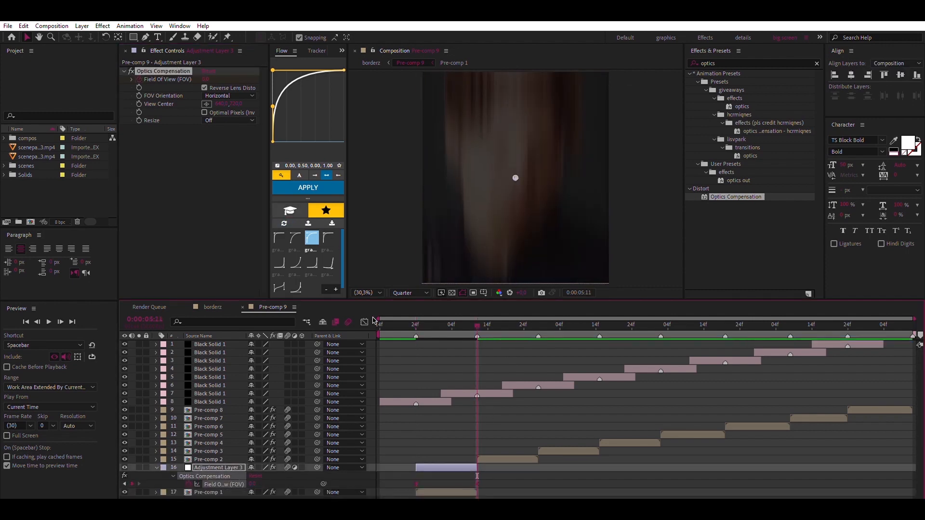
# Reshape the Field Of View curve to a fast start and smooth finish, and preview the transition in the borderz composition
pyautogui.click(365, 322)
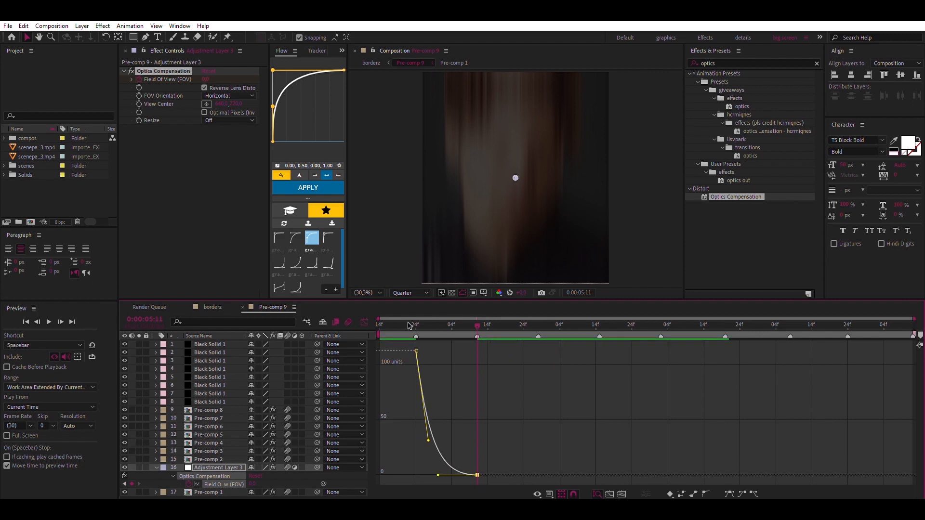
pyautogui.press('space')
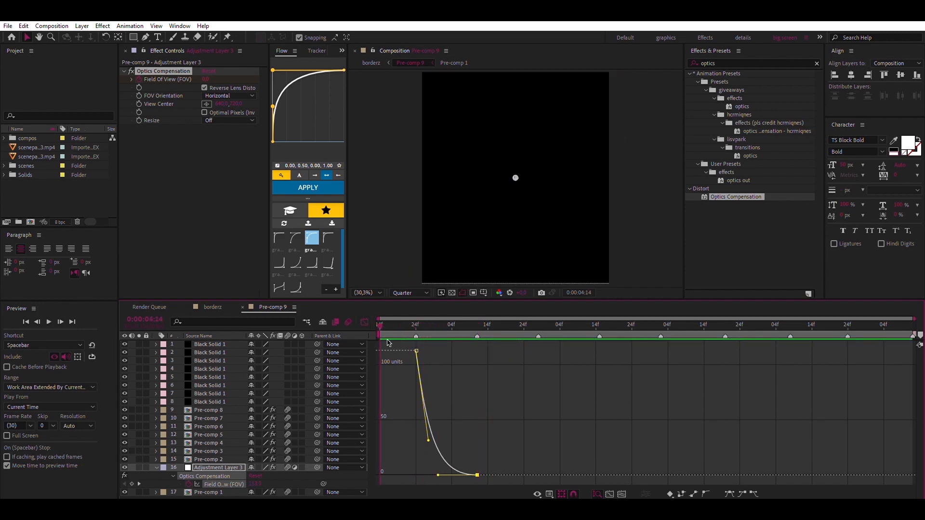
pyautogui.press('space')
pyautogui.click(213, 308)
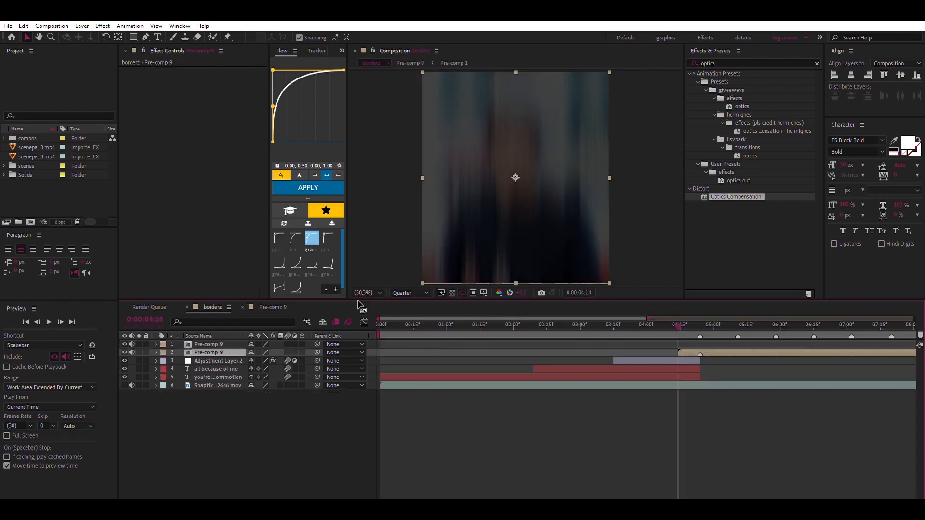
pyautogui.click(590, 324)
pyautogui.press('space')
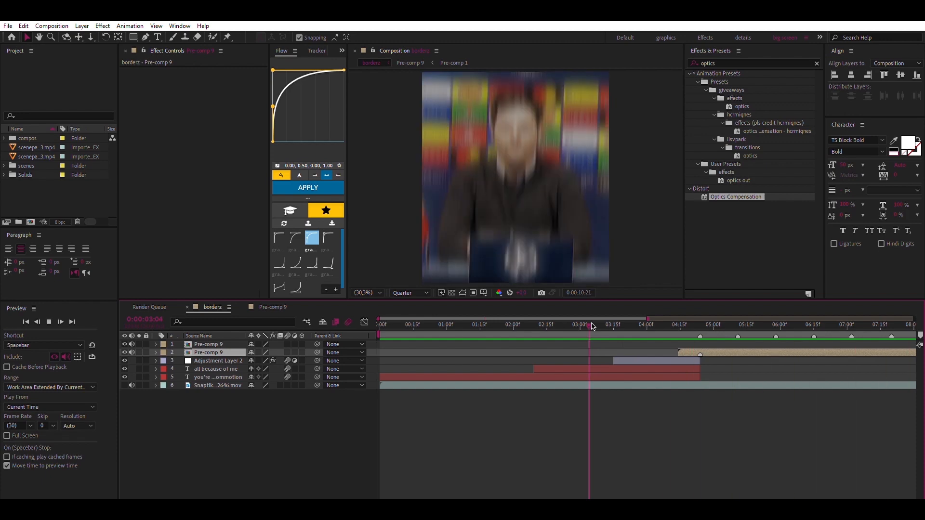
pyautogui.click(591, 324)
pyautogui.click(273, 307)
pyautogui.click(364, 322)
pyautogui.click(443, 461)
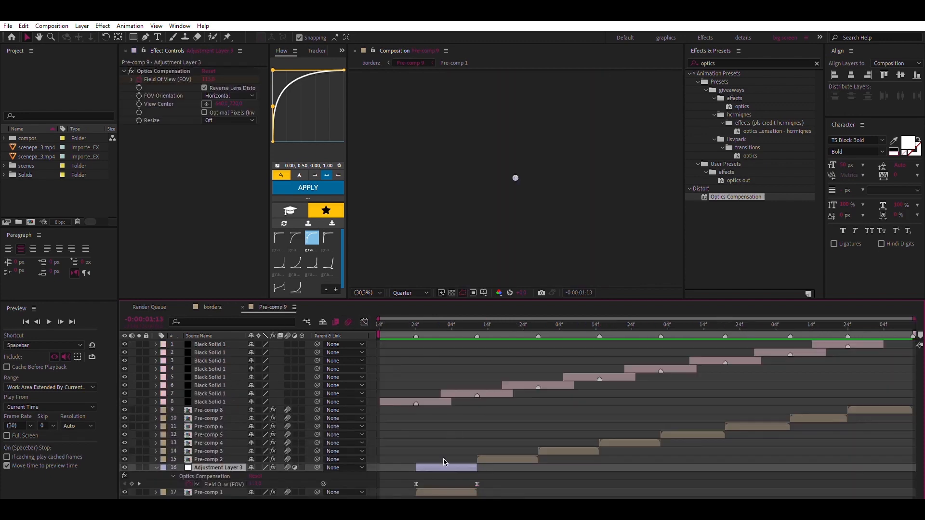
# In borderz, mute and motion-blur both Pre-comp 9 layers, and place a copy of the Warp adjustment layer between them, ending at the loop marker
pyautogui.click(215, 307)
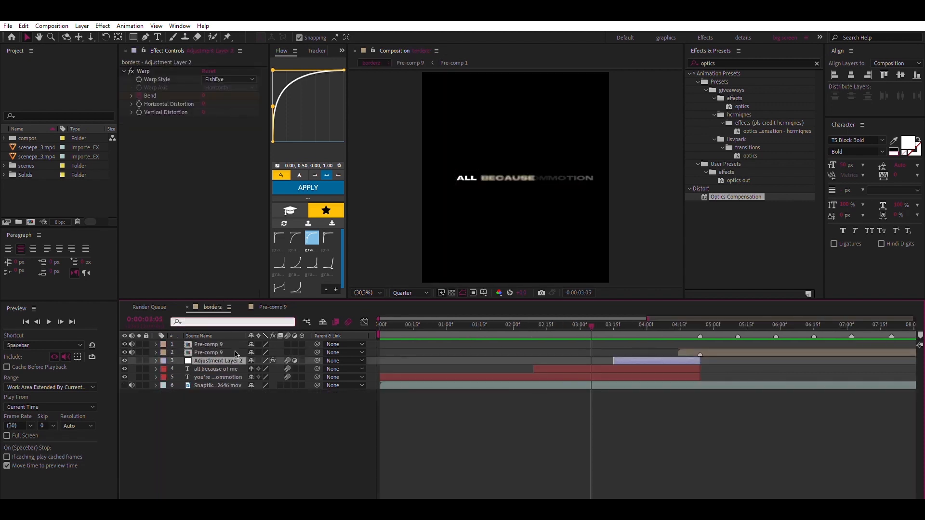
pyautogui.moveTo(228, 345); pyautogui.dragTo(229, 346)
pyautogui.moveTo(670, 353)
pyautogui.mouseDown()
pyautogui.moveTo(891, 354)
pyautogui.moveTo(688, 355)
pyautogui.moveTo(699, 355)
pyautogui.mouseUp()
pyautogui.click(164, 424)
pyautogui.moveTo(132, 344); pyautogui.dragTo(134, 352)
pyautogui.press('Home')
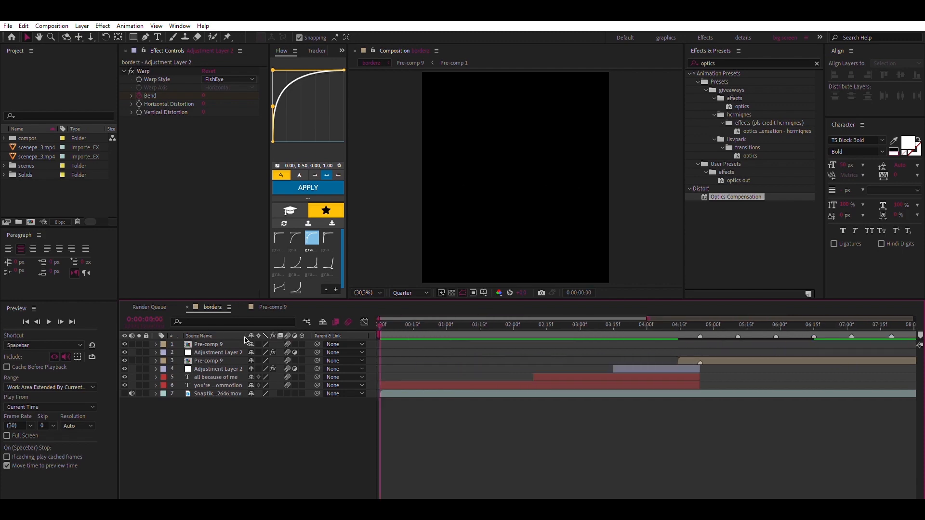
pyautogui.press('space')
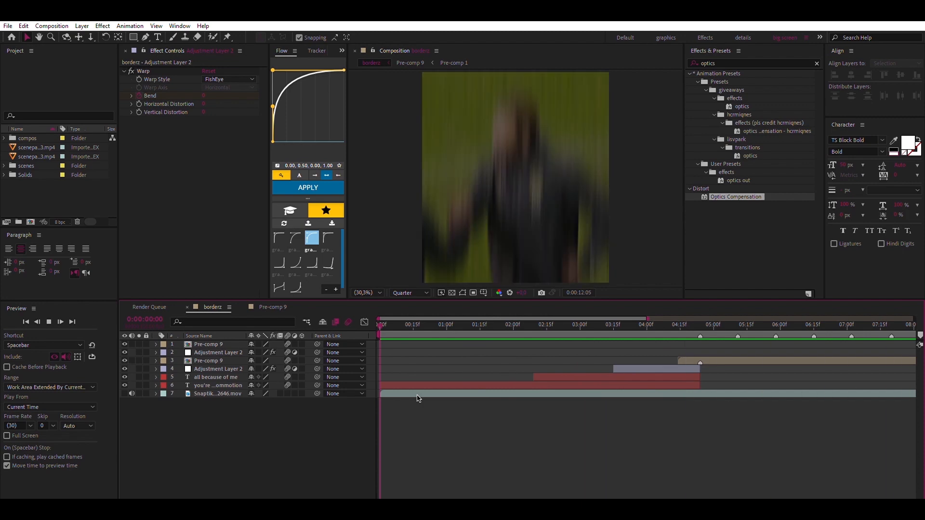
# Add a white solid on top starting at 0:00:14:00, with motion blur enabled and an Opacity keyframe at its start
pyautogui.press('pageup')
pyautogui.hotkey('ctrl', 'y')
pyautogui.click(529, 319)
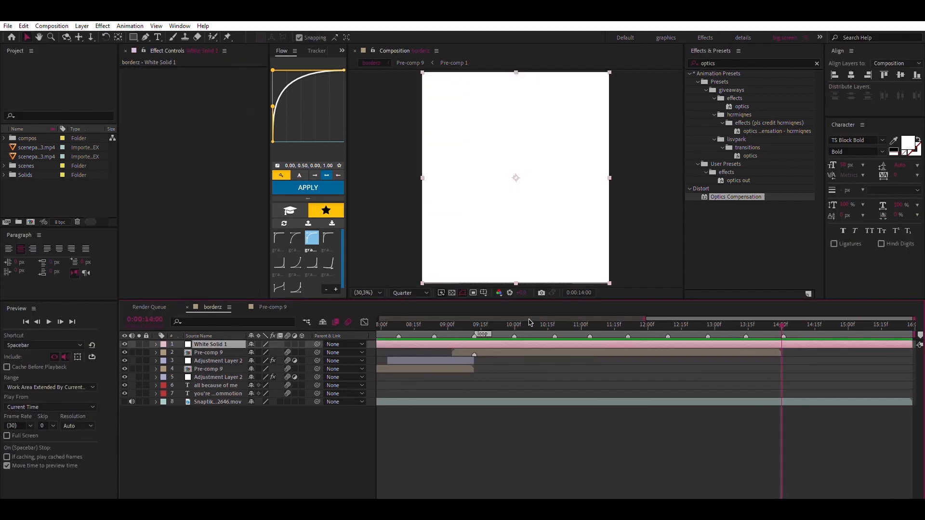
pyautogui.hotkey('ctrl', 'shift', 'd')
pyautogui.click(535, 352)
pyautogui.press('Delete')
pyautogui.click(819, 344)
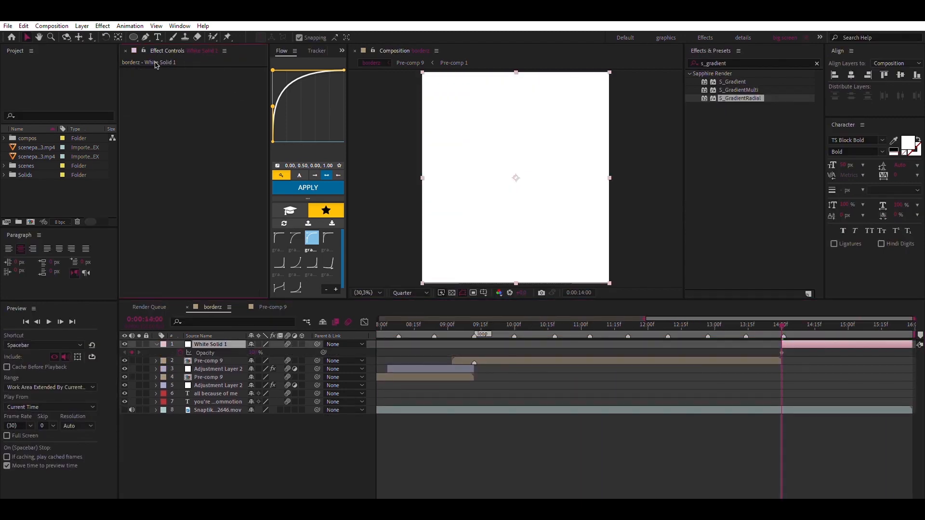
# Draw a large circular mask on the white solid, centre it in the composition, and reveal the mask's properties
pyautogui.press('q')
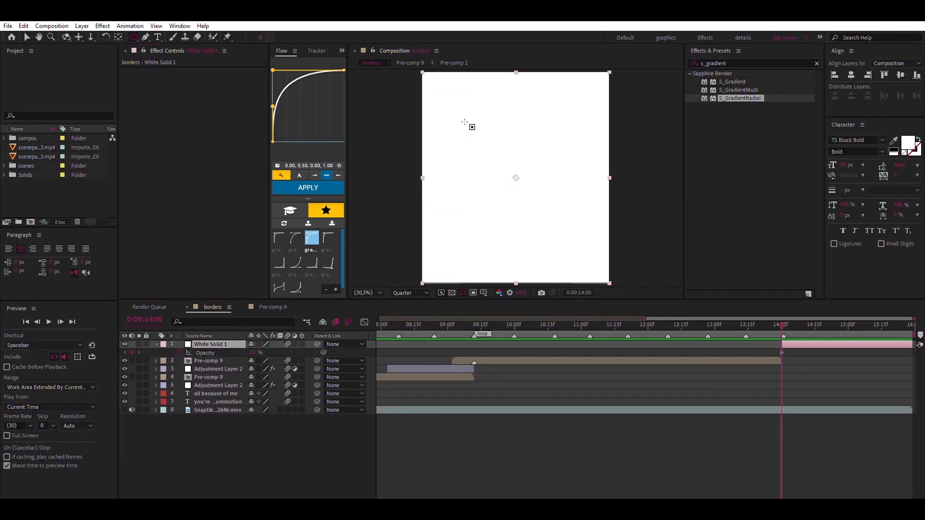
pyautogui.moveTo(448, 117); pyautogui.dragTo(575, 243)
pyautogui.click(900, 75)
pyautogui.click(851, 74)
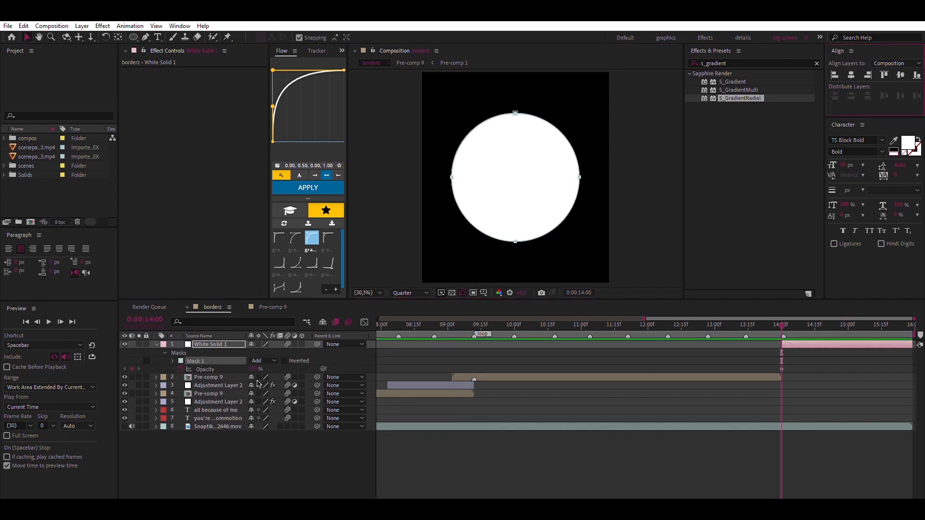
pyautogui.click(173, 360)
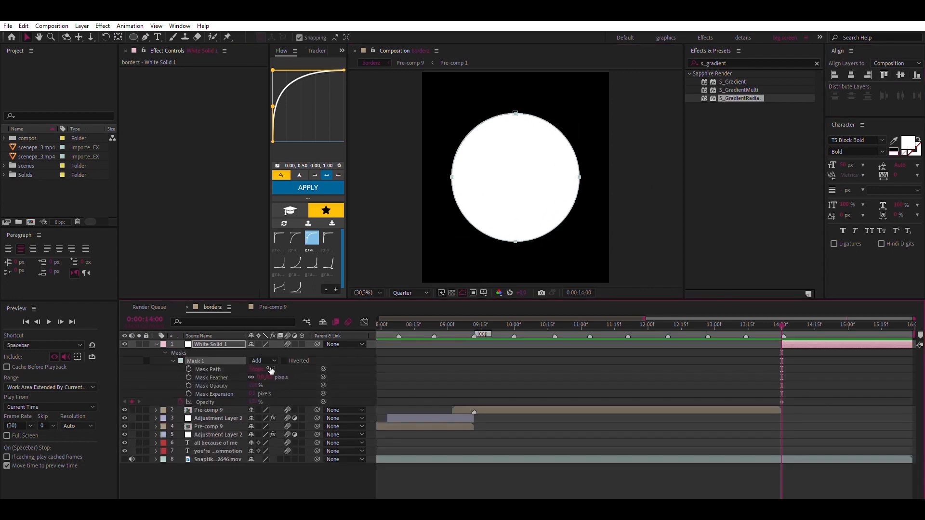
# Keyframe the white solid's Scale at 0:00:14:00, and enlarge the circle at 0:00:15:01 until it covers the whole composition
pyautogui.press('s')
pyautogui.click(188, 352)
pyautogui.press('u')
pyautogui.press('u')
pyautogui.press('=')
pyautogui.moveTo(773, 317); pyautogui.dragTo(816, 312)
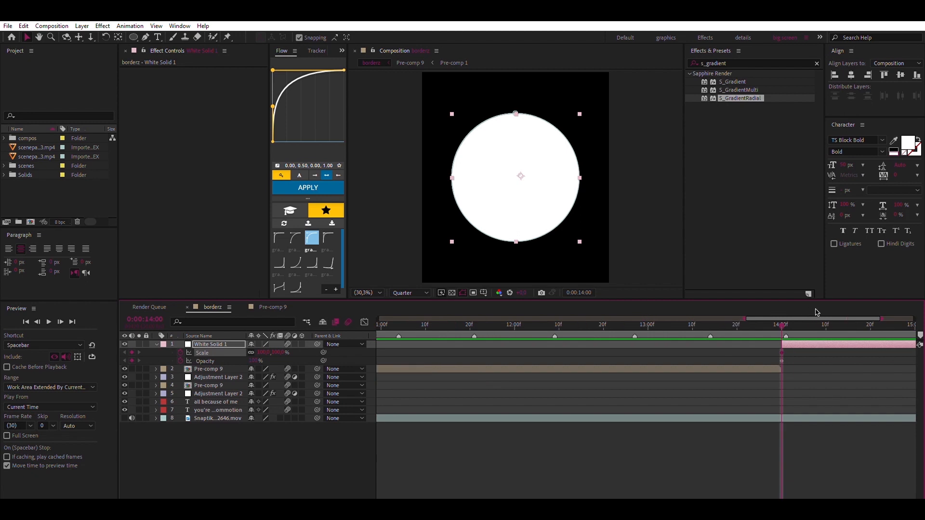
pyautogui.moveTo(683, 330); pyautogui.dragTo(788, 322)
pyautogui.moveTo(263, 353); pyautogui.dragTo(329, 345)
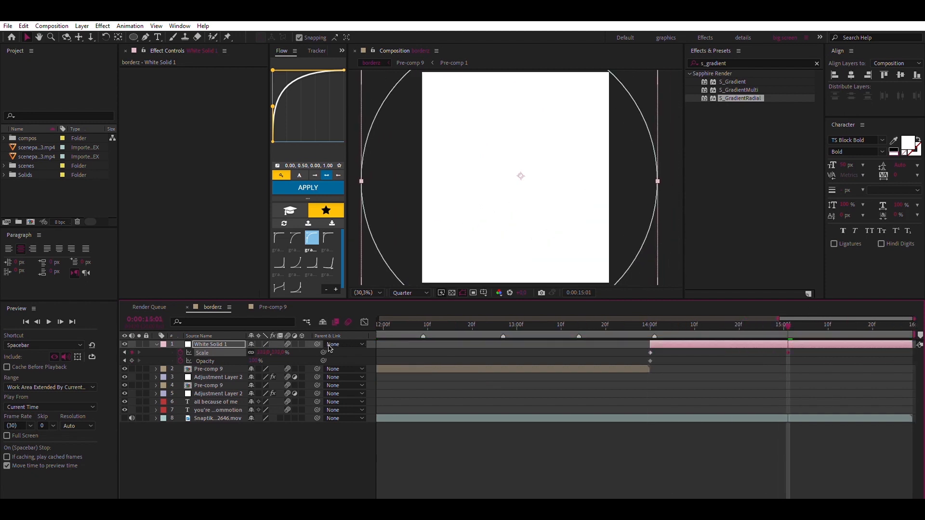
# Move the white solid's anchor point to the circle's centre at 0:00:14:00, and check the circle at both Scale keyframes
pyautogui.moveTo(670, 325); pyautogui.dragTo(668, 324)
pyautogui.click(119, 37)
pyautogui.click(651, 323)
pyautogui.moveTo(520, 175); pyautogui.dragTo(515, 178)
pyautogui.click(788, 323)
pyautogui.click(651, 323)
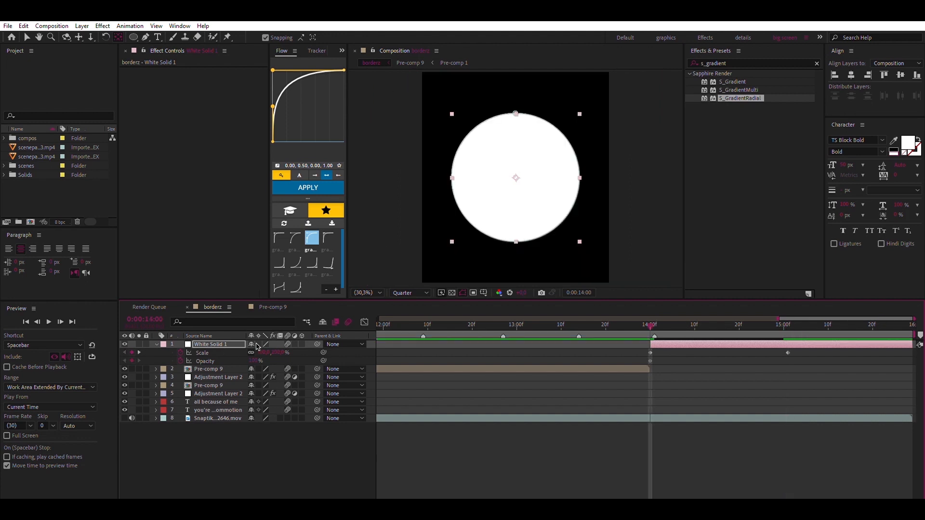
# Set the white solid's Scale to 0% at 0:00:14:00, and preview the circle growing
pyautogui.click(263, 352)
pyautogui.write('0')
pyautogui.press('Return')
pyautogui.press('space')
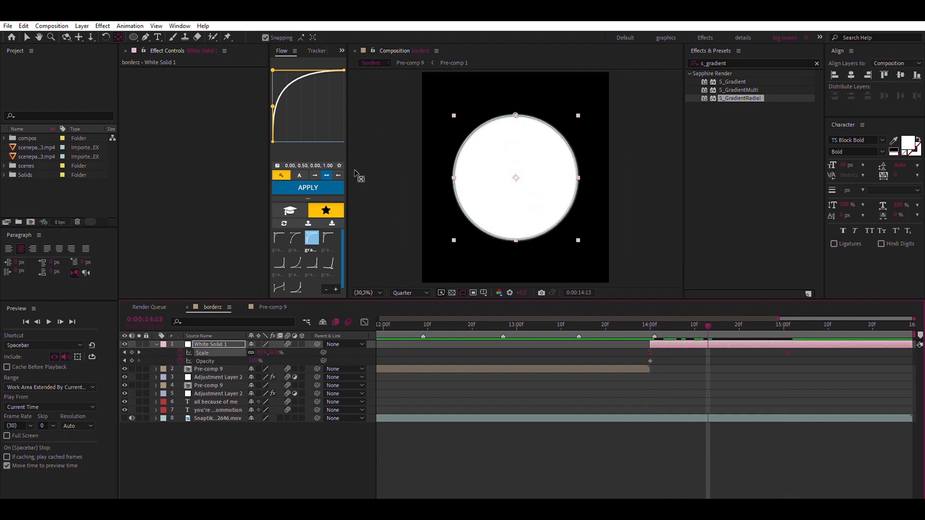
# Shape the Scale curve to a fast start and a gentle, smooth finish by adjusting its easing handles, and preview the growth
pyautogui.hotkey('shift', 'F3')
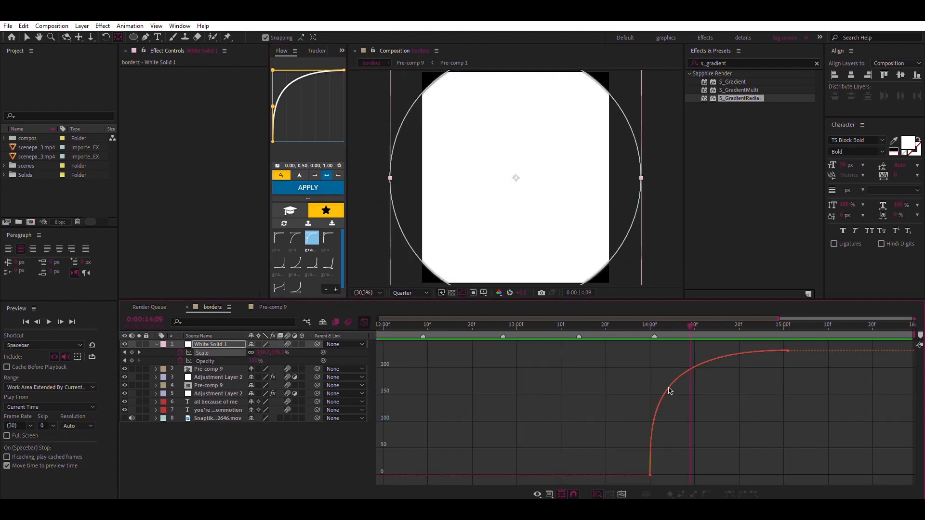
pyautogui.click(651, 408)
pyautogui.moveTo(650, 351); pyautogui.dragTo(708, 350)
pyautogui.click(614, 322)
pyautogui.press('space')
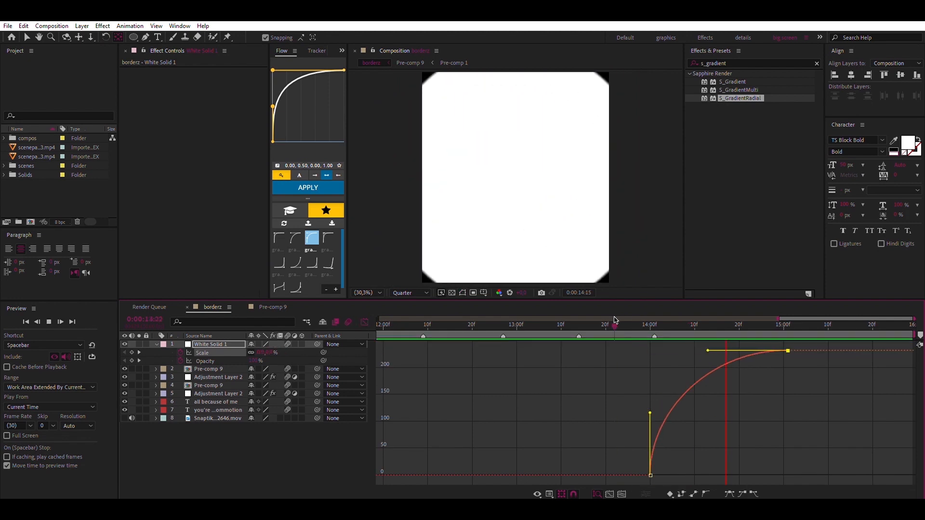
# Shift the first Opacity keyframe a few frames after the layer's start, fade the white solid out shortly before 0:00:15:00, and preview it
pyautogui.click(662, 323)
pyautogui.hotkey('shift', 'F3')
pyautogui.moveTo(650, 361); pyautogui.dragTo(663, 361)
pyautogui.click(753, 323)
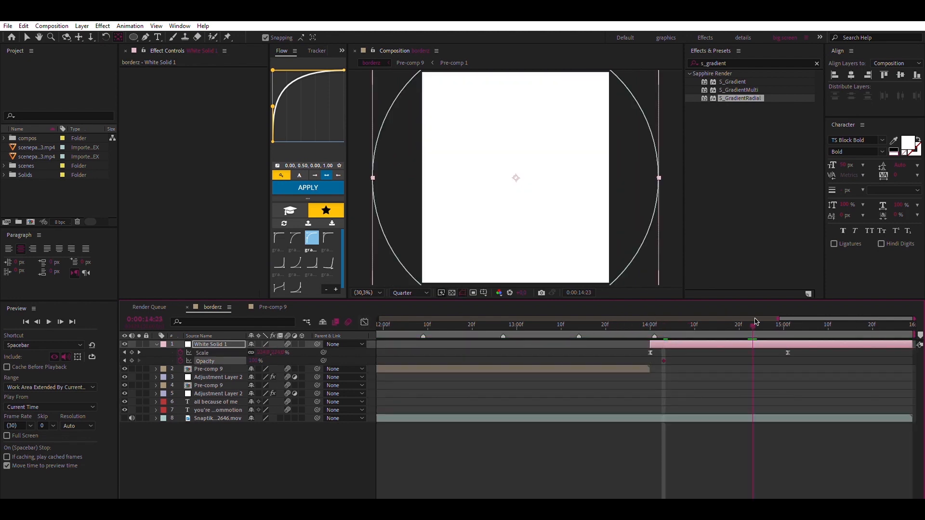
pyautogui.press('pagedown')
pyautogui.press('pagedown')
pyautogui.press('pagedown')
pyautogui.press('pagedown')
pyautogui.press('space')
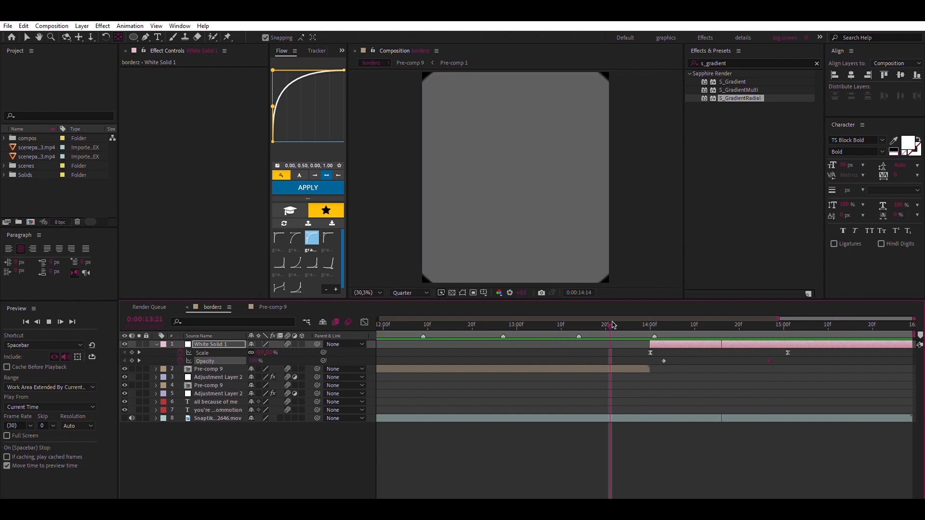